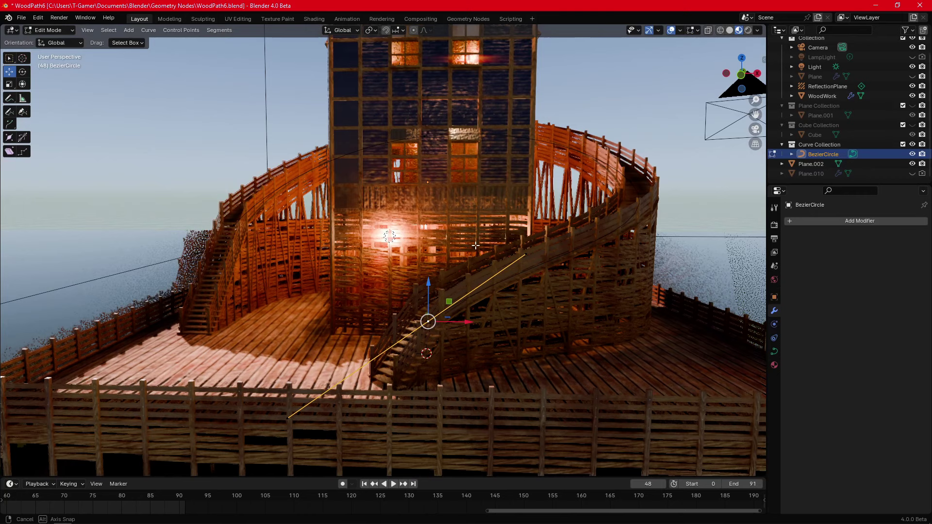
# Step: Raise a Bezier curve point, then lower it along Z to reshape the stair wall
pyautogui.moveTo(475, 246); pyautogui.dragTo(432, 265, button='middle')
pyautogui.moveTo(433, 265)
pyautogui.mouseDown()
pyautogui.moveTo(432, 236)
pyautogui.moveTo(432, 255)
pyautogui.moveTo(390, 286)
pyautogui.mouseUp()
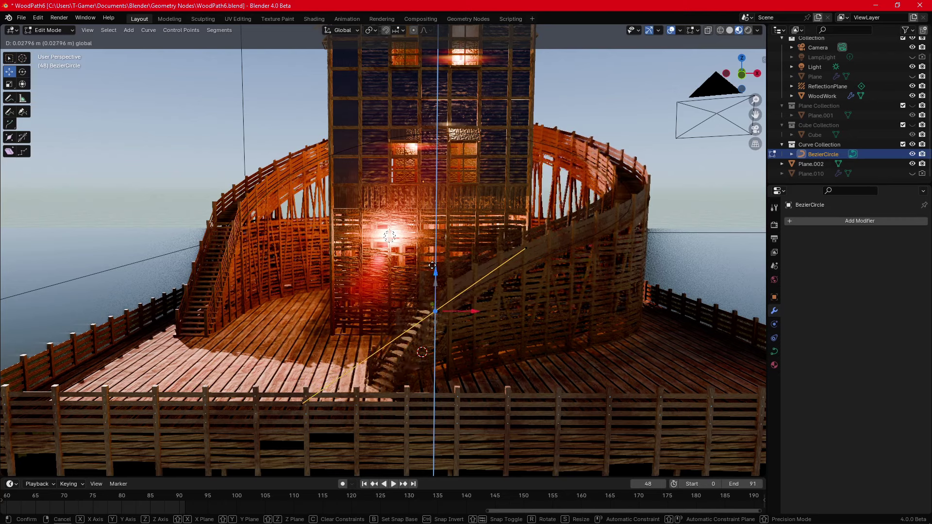
pyautogui.click(390, 286)
pyautogui.moveTo(390, 287)
pyautogui.mouseDown(button='middle')
pyautogui.moveTo(476, 226)
pyautogui.moveTo(471, 184)
pyautogui.mouseUp(button='middle')
pyautogui.press('g')
pyautogui.press('z')
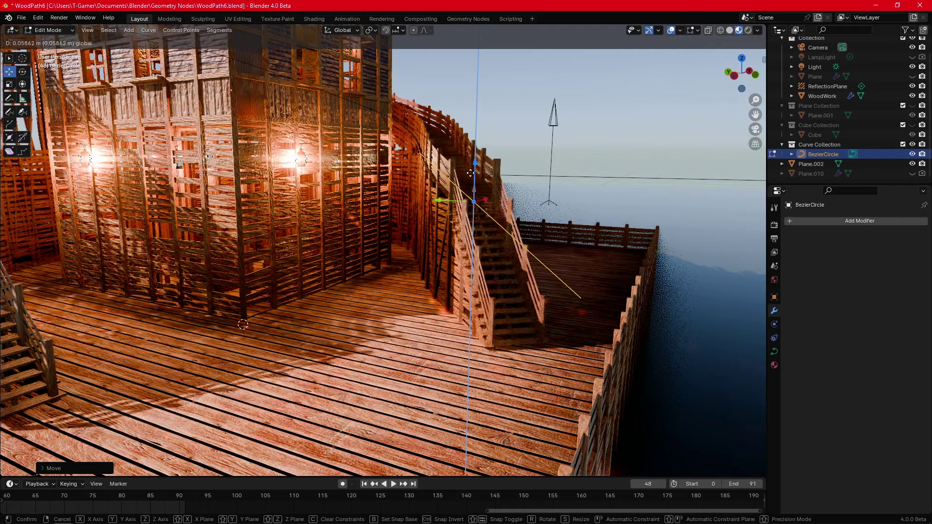
pyautogui.click(473, 231)
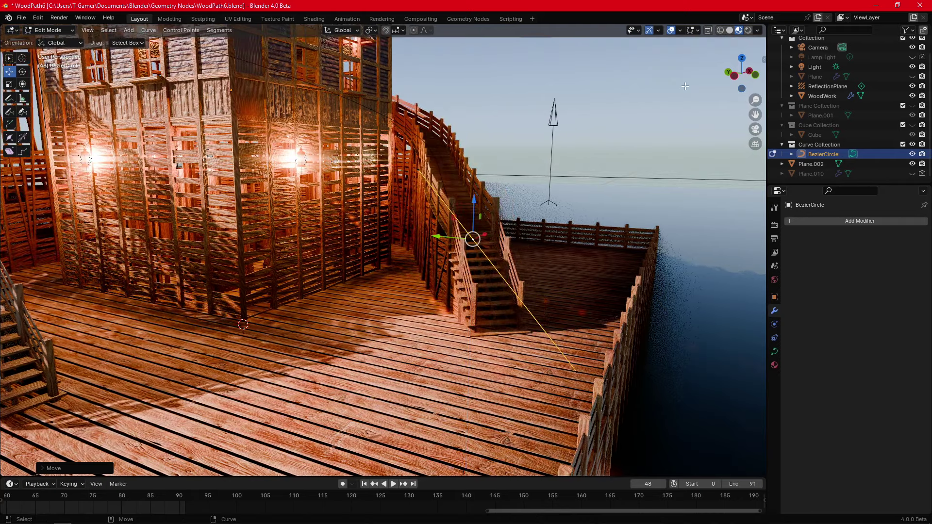
# Step: Switch to Solid shading and orbit toward the fence ring
pyautogui.click(730, 31)
pyautogui.scroll(-3, 499, 248)
pyautogui.moveTo(498, 248); pyautogui.dragTo(624, 191, button='middle')
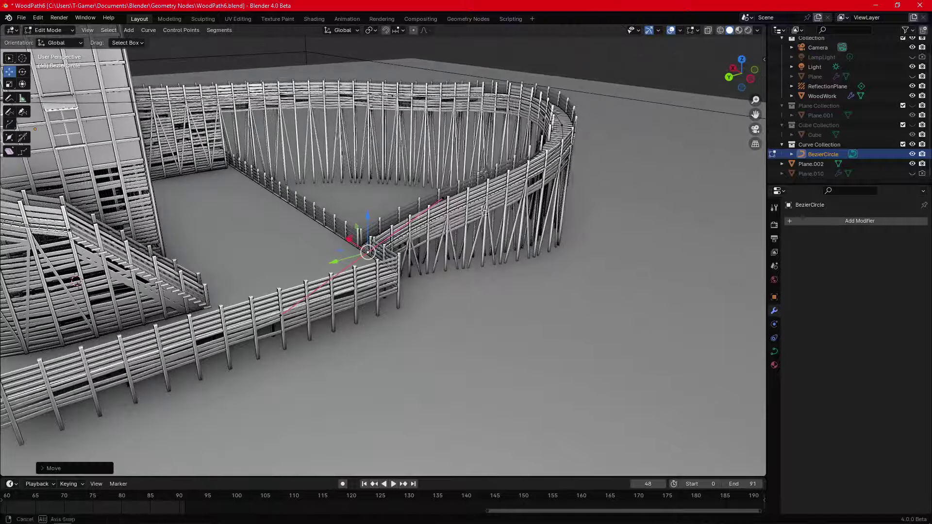
# Step: Raise and lower fence-curve control points, then adjust the junction point's height
pyautogui.click(541, 116)
pyautogui.moveTo(568, 83); pyautogui.dragTo(270, 83)
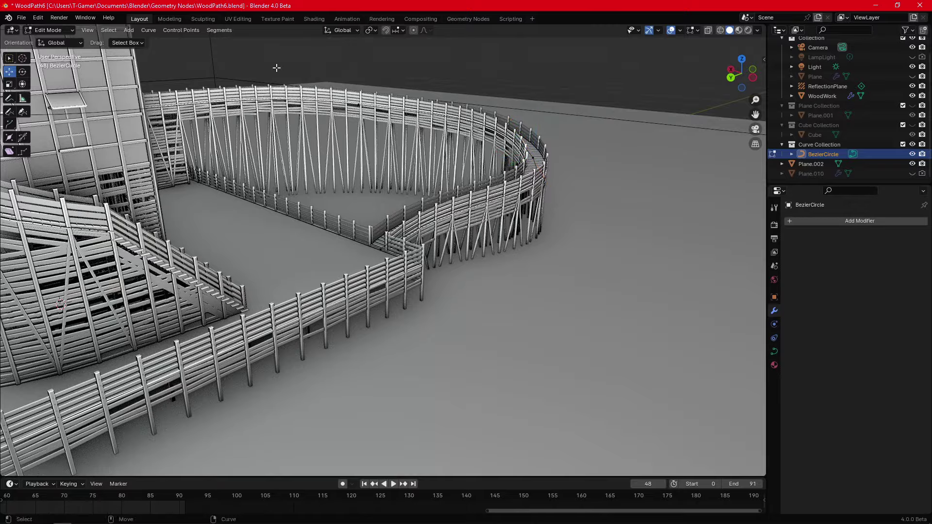
pyautogui.click(345, 103)
pyautogui.moveTo(355, 61); pyautogui.dragTo(377, 143)
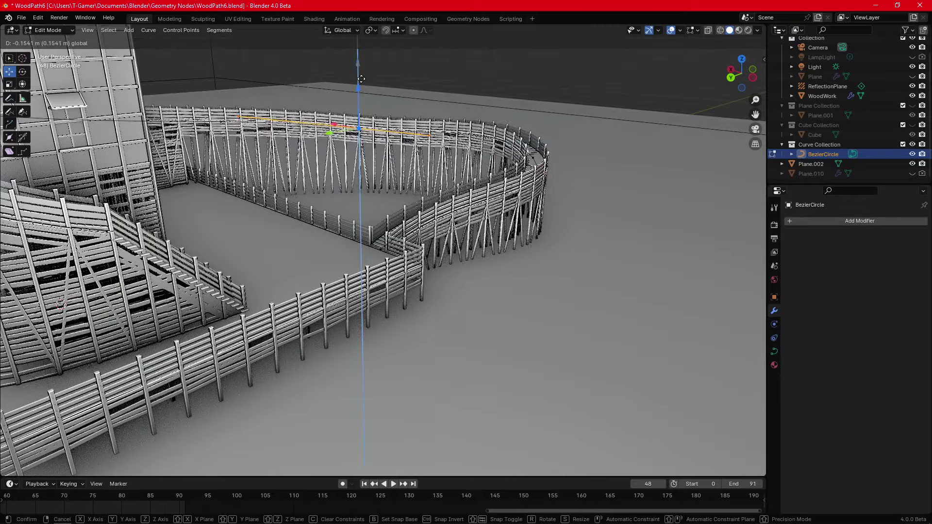
pyautogui.moveTo(377, 143); pyautogui.dragTo(377, 238, button='middle')
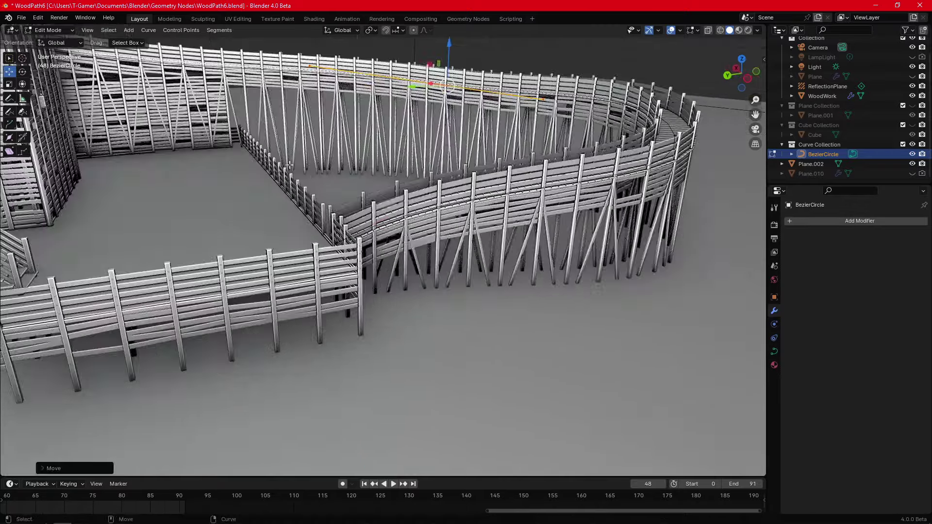
pyautogui.click(376, 238)
pyautogui.moveTo(331, 207); pyautogui.dragTo(360, 205)
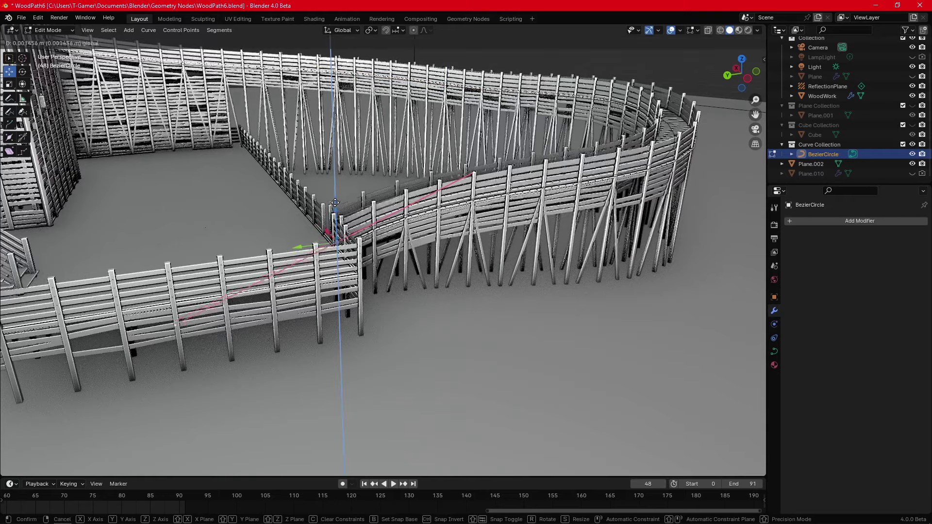
# Step: Tilt the junction point about 16° on X and shift it to align the walkway entrance
pyautogui.hotkey('shift', 'space')
pyautogui.press('r')
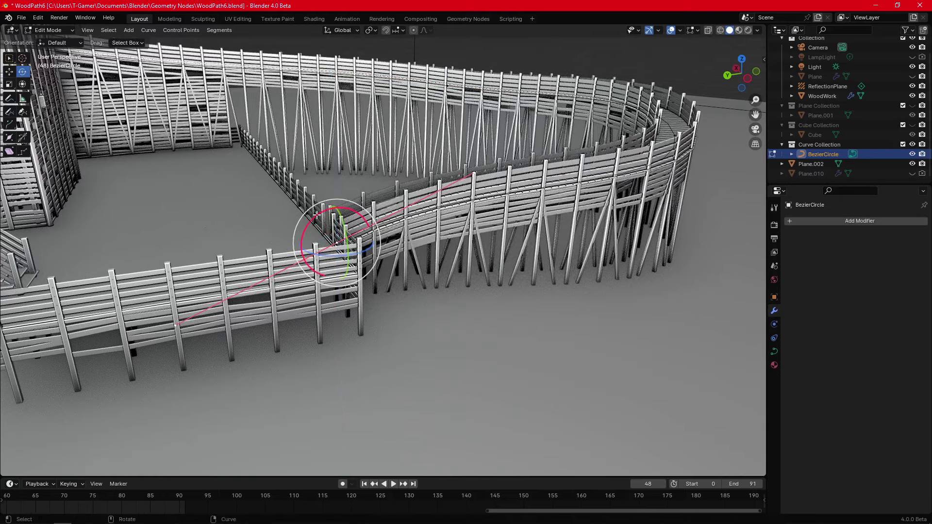
pyautogui.moveTo(360, 214); pyautogui.dragTo(334, 211)
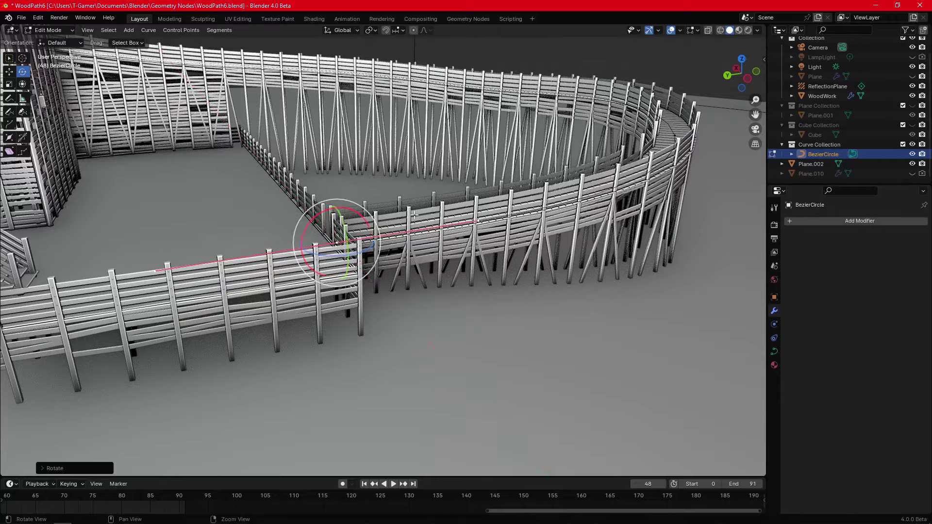
pyautogui.moveTo(334, 212)
pyautogui.mouseDown(button='middle')
pyautogui.moveTo(451, 194)
pyautogui.moveTo(502, 329)
pyautogui.mouseUp(button='middle')
pyautogui.scroll(3, 451, 194)
pyautogui.hotkey('shift', 'space')
pyautogui.press('g')
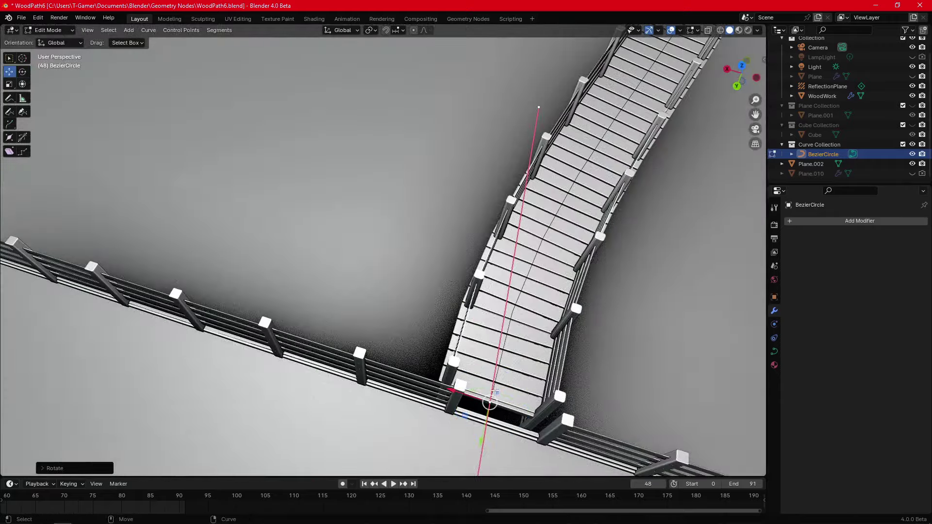
pyautogui.moveTo(485, 431)
pyautogui.mouseDown()
pyautogui.moveTo(460, 414)
pyautogui.moveTo(487, 420)
pyautogui.moveTo(489, 432)
pyautogui.mouseUp()
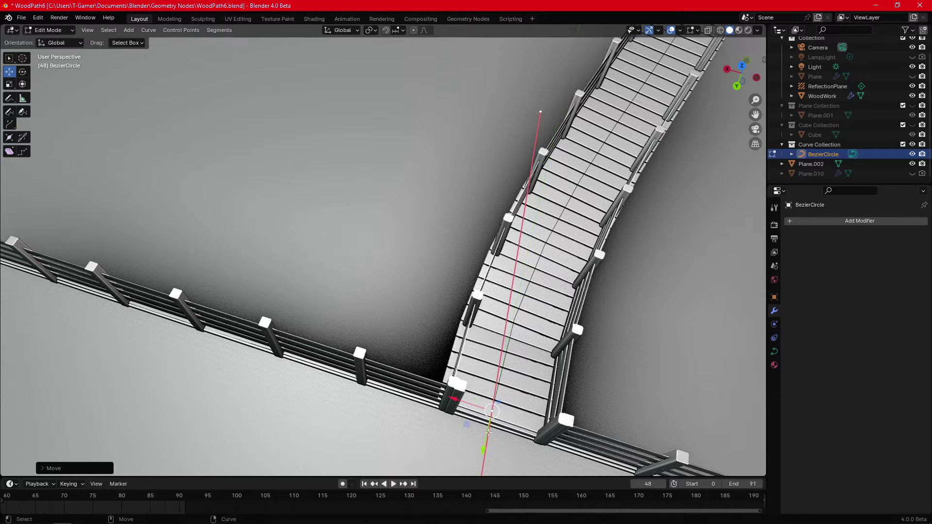
# Step: Adjust the junction point's height along Z so the walkway meets the fence
pyautogui.scroll(-5, 489, 432)
pyautogui.moveTo(489, 432); pyautogui.dragTo(464, 220, button='middle')
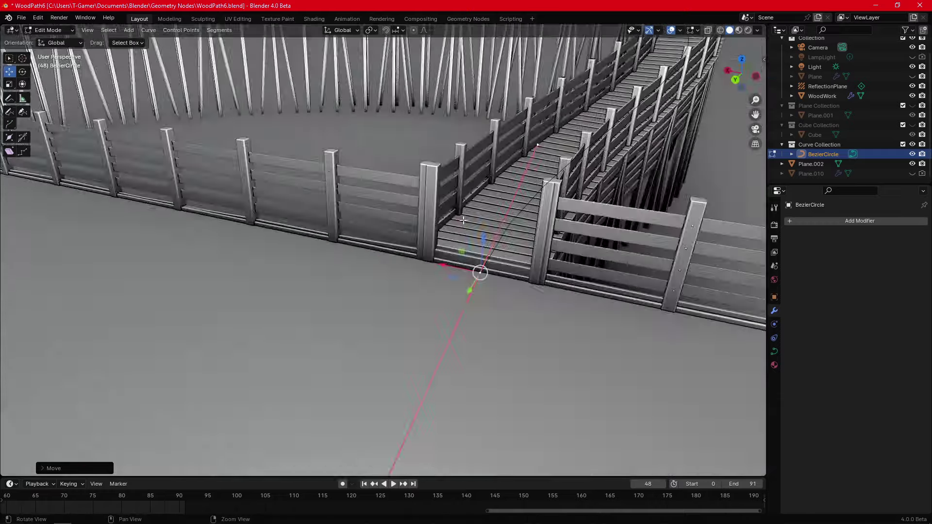
pyautogui.press('g')
pyautogui.press('z')
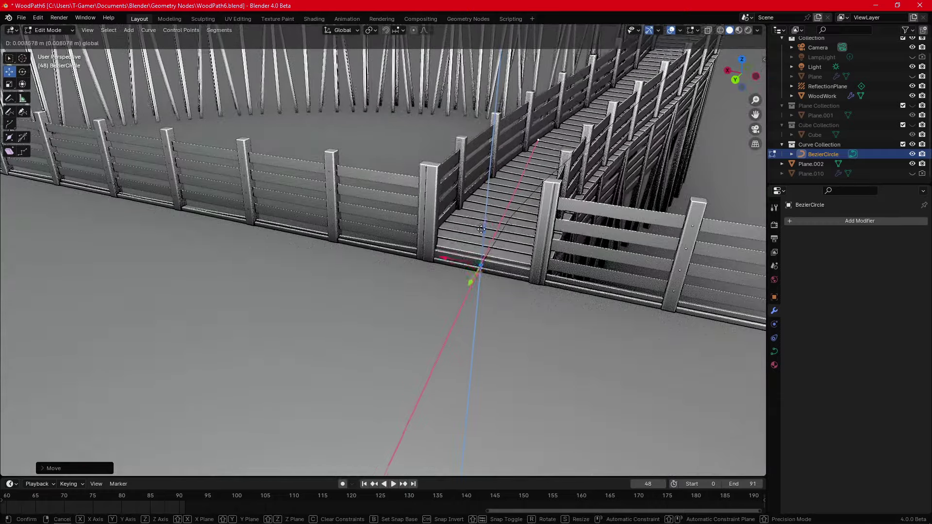
pyautogui.click(481, 221)
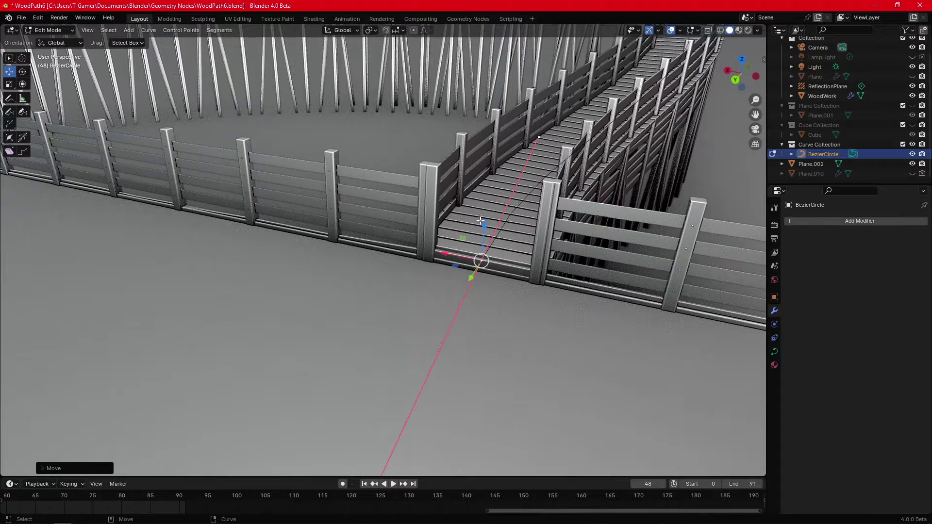
pyautogui.scroll(-4, 481, 223)
pyautogui.moveTo(480, 224)
pyautogui.mouseDown(button='middle')
pyautogui.moveTo(479, 234)
pyautogui.moveTo(592, 143)
pyautogui.mouseUp(button='middle')
pyautogui.scroll(-2, 592, 143)
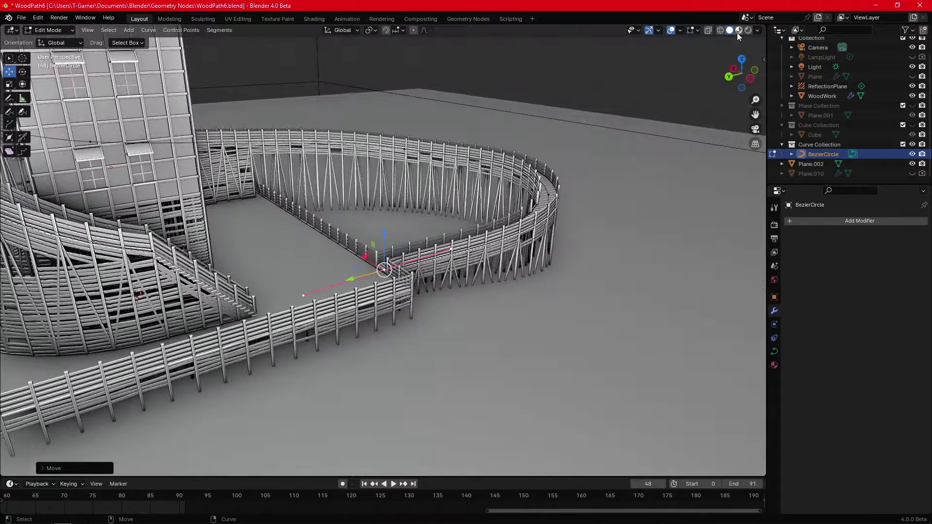
# Step: Preview wood materials and water while orbiting to a higher view of the tower
pyautogui.press('z')
pyautogui.moveTo(508, 226); pyautogui.dragTo(455, 211, button='middle')
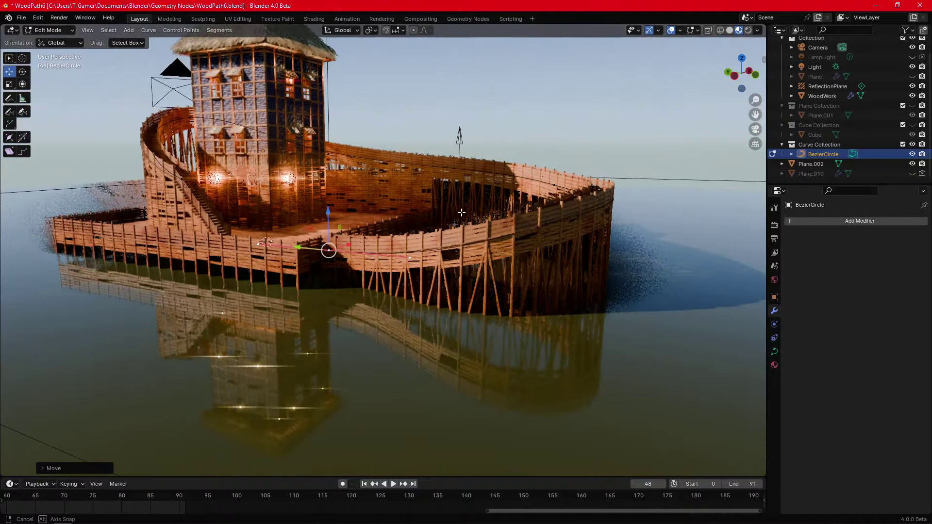
pyautogui.moveTo(455, 210)
pyautogui.mouseDown(button='middle')
pyautogui.moveTo(394, 240)
pyautogui.moveTo(562, 112)
pyautogui.mouseUp(button='middle')
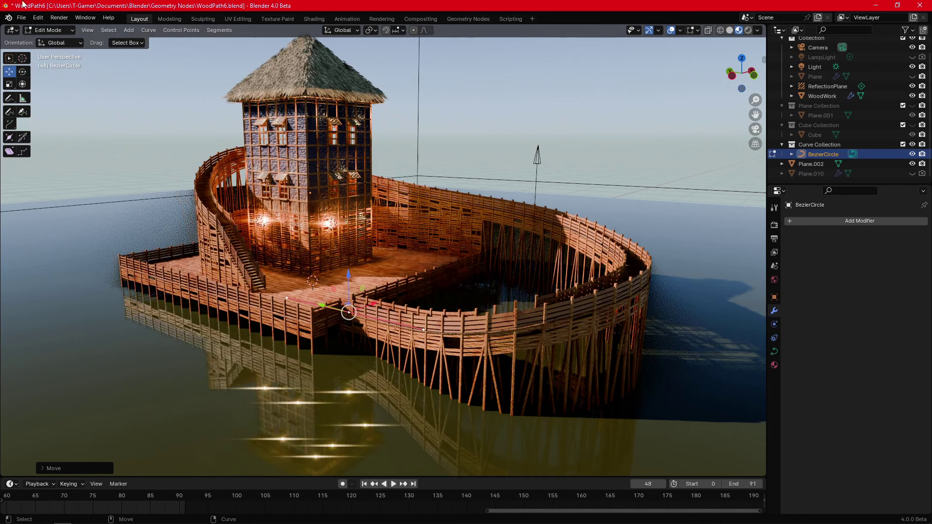
# Step: Return to Object Mode, unhide Plane Collection and Cube Collection, and select the tower Cube
pyautogui.click(54, 41)
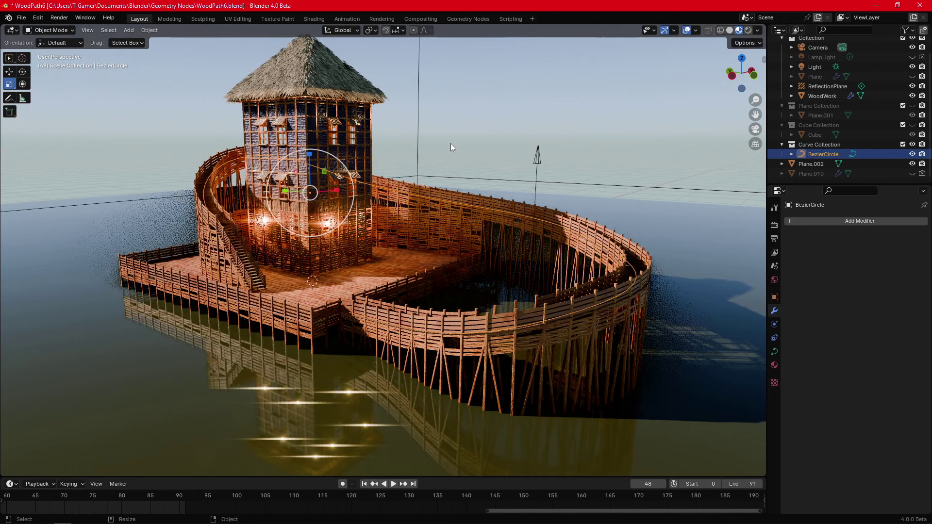
pyautogui.click(912, 106)
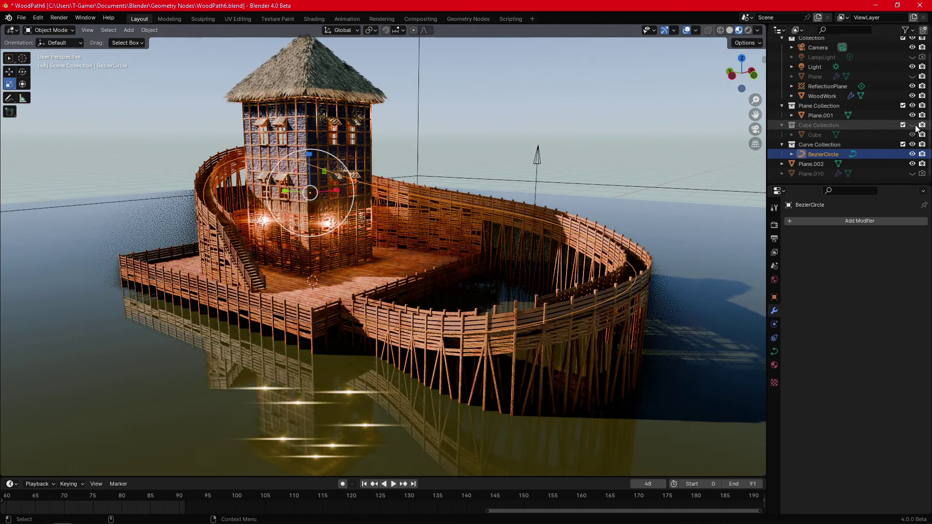
pyautogui.click(912, 124)
pyautogui.moveTo(329, 140); pyautogui.dragTo(288, 138, button='middle')
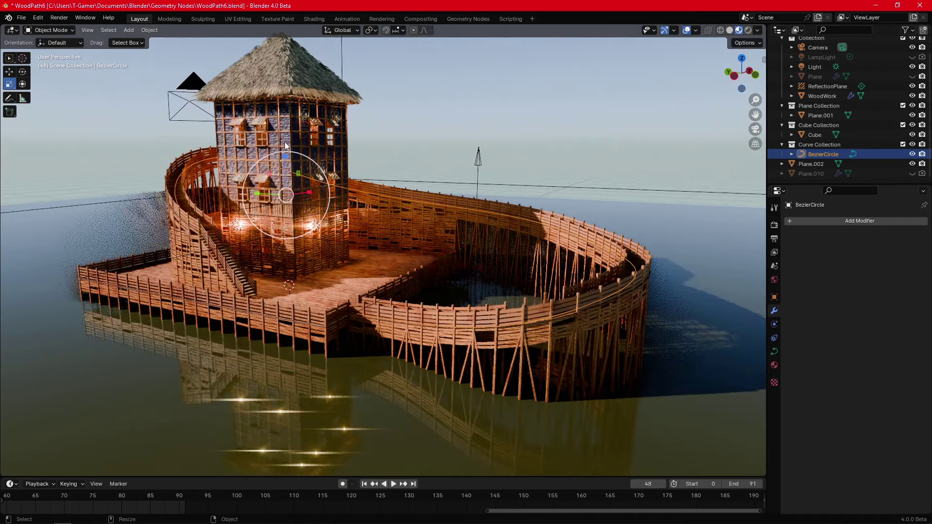
pyautogui.click(288, 138)
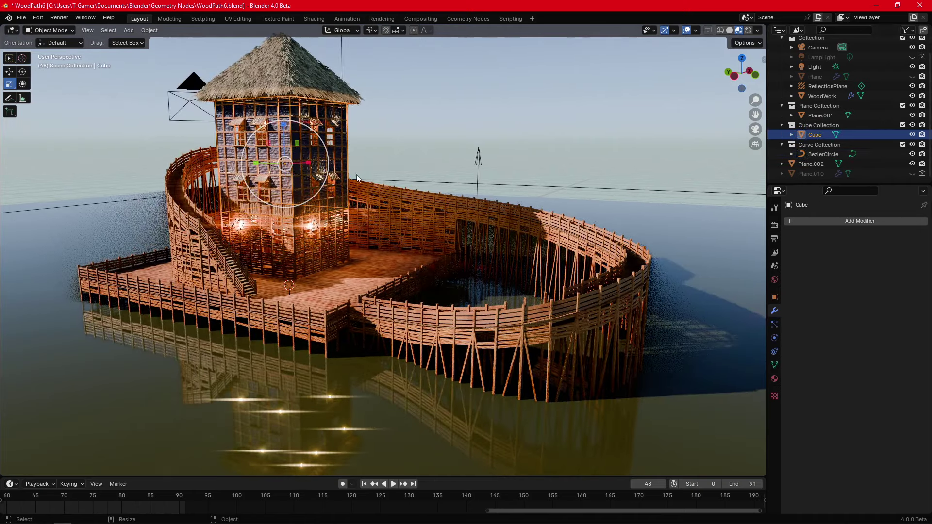
# Step: Start moving the Cube and set the viewport to Solid shading
pyautogui.moveTo(357, 174); pyautogui.dragTo(358, 175, button='middle')
pyautogui.hotkey('shift', 'space')
pyautogui.press('g')
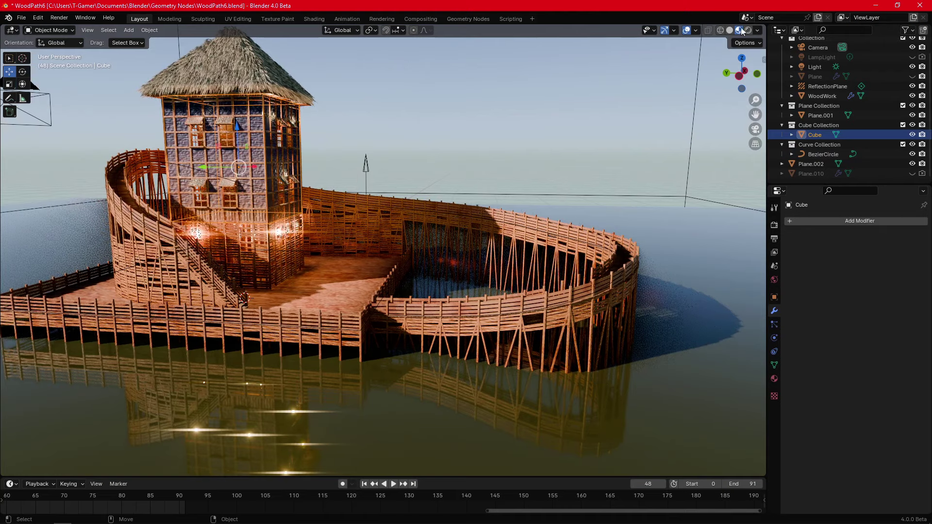
pyautogui.click(730, 30)
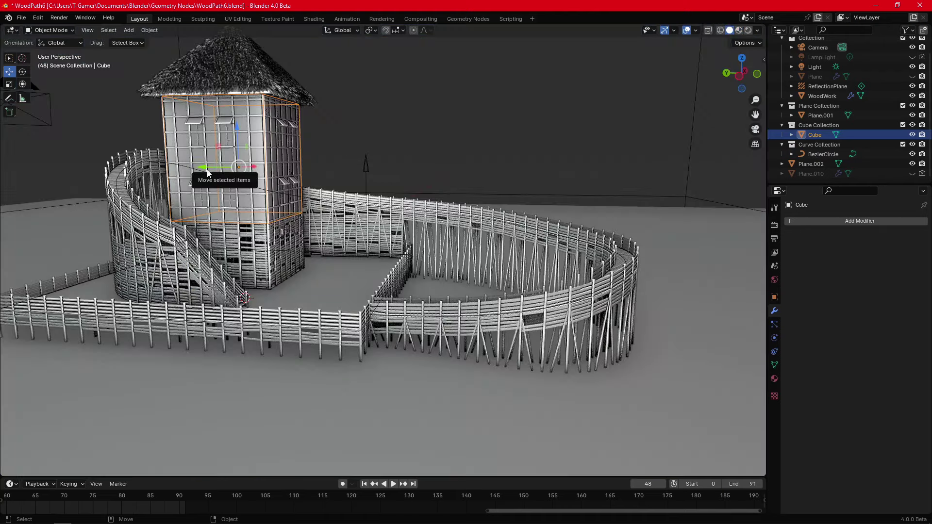
# Step: Duplicate the tower and slide the copy toward the original
pyautogui.hotkey('shift', 'd')
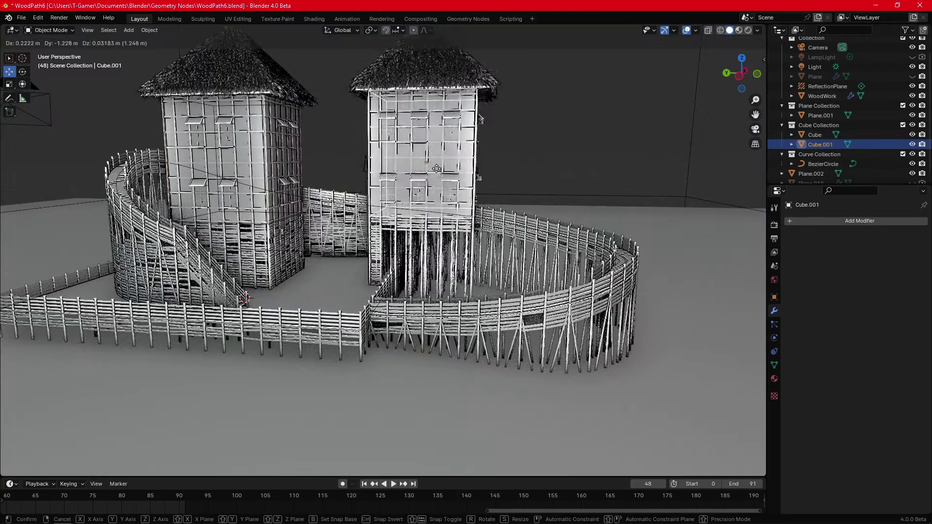
pyautogui.click(490, 189)
pyautogui.moveTo(490, 189); pyautogui.dragTo(532, 205, button='middle')
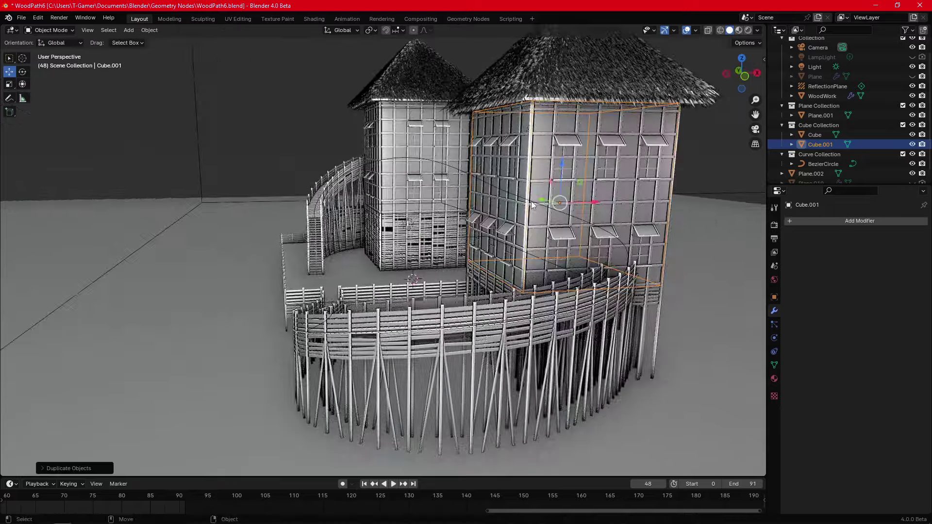
pyautogui.moveTo(600, 207); pyautogui.dragTo(466, 204)
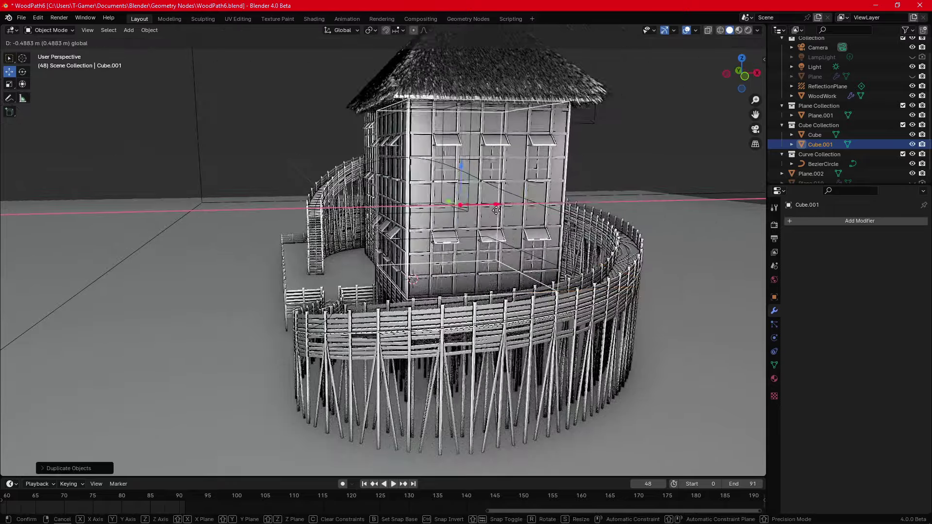
pyautogui.moveTo(466, 204)
pyautogui.mouseDown(button='middle')
pyautogui.moveTo(511, 229)
pyautogui.moveTo(437, 204)
pyautogui.mouseUp(button='middle')
# Step: Widen the tower copy by scaling it along X
pyautogui.hotkey('shift', 'space')
pyautogui.press('s')
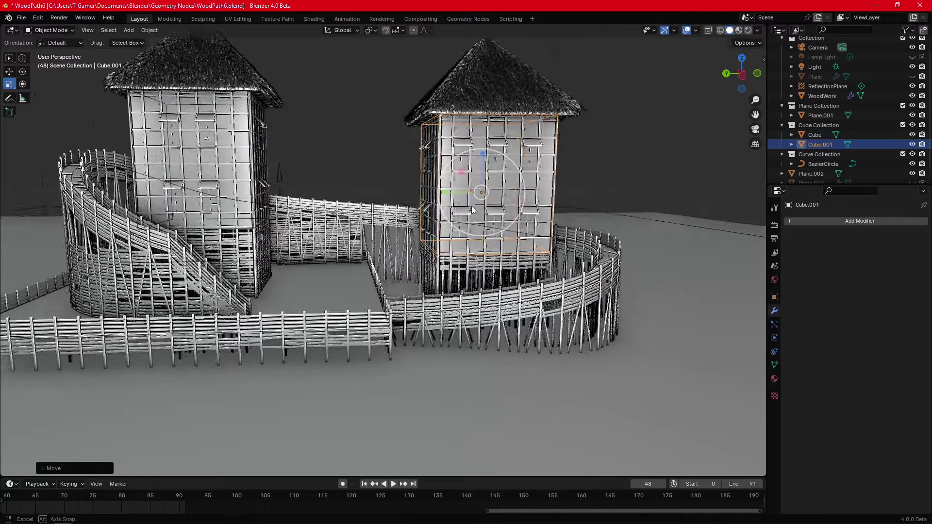
pyautogui.scroll(3, 409, 194)
pyautogui.moveTo(395, 188); pyautogui.dragTo(360, 187)
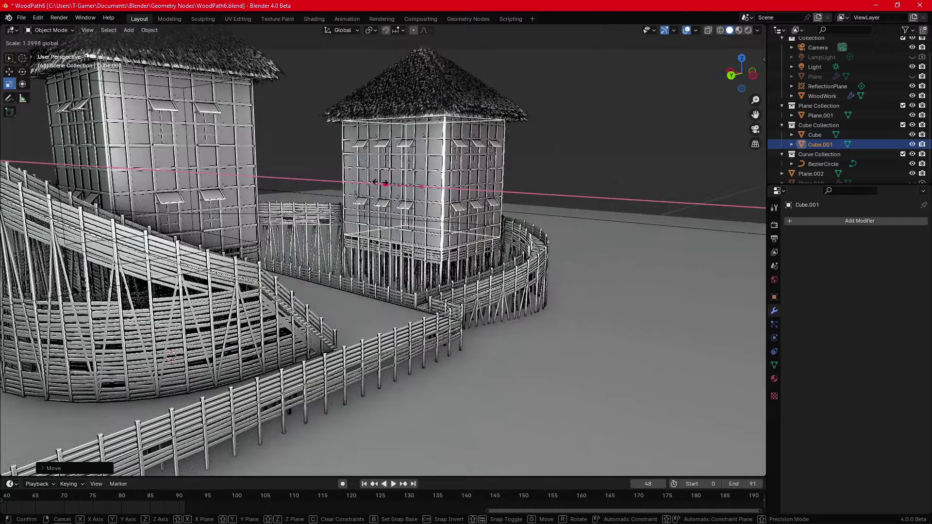
pyautogui.moveTo(359, 187)
pyautogui.mouseDown(button='middle')
pyautogui.moveTo(437, 223)
pyautogui.moveTo(427, 160)
pyautogui.mouseUp(button='middle')
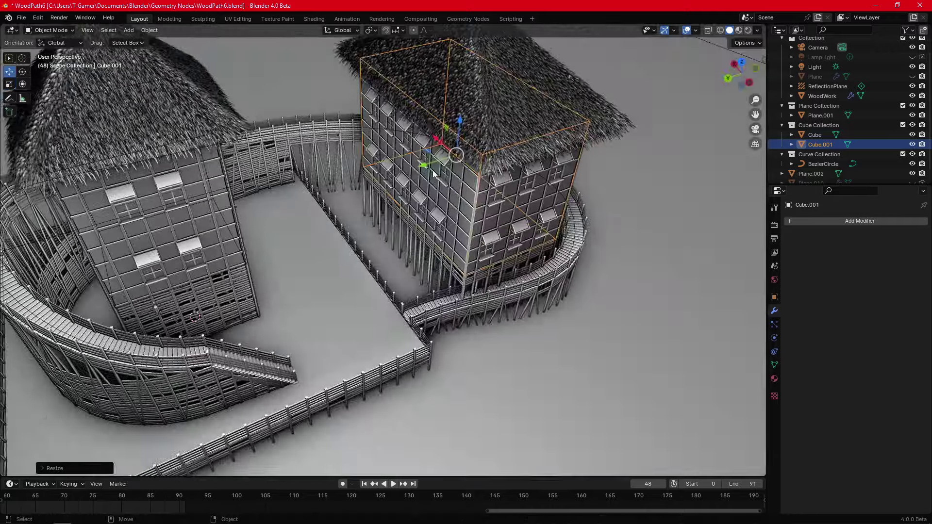
# Step: Move the widened tower copy along Y into position
pyautogui.hotkey('shift', 'space')
pyautogui.press('g')
pyautogui.moveTo(391, 174)
pyautogui.mouseDown()
pyautogui.moveTo(383, 169)
pyautogui.moveTo(398, 185)
pyautogui.moveTo(397, 141)
pyautogui.moveTo(422, 165)
pyautogui.moveTo(435, 153)
pyautogui.mouseUp()
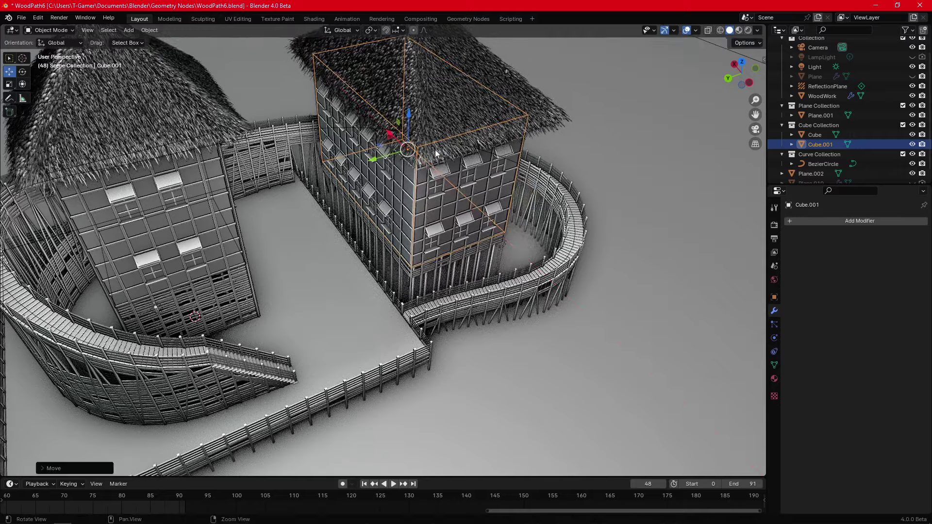
pyautogui.moveTo(435, 153); pyautogui.dragTo(402, 168, button='middle')
pyautogui.moveTo(398, 168); pyautogui.dragTo(415, 167)
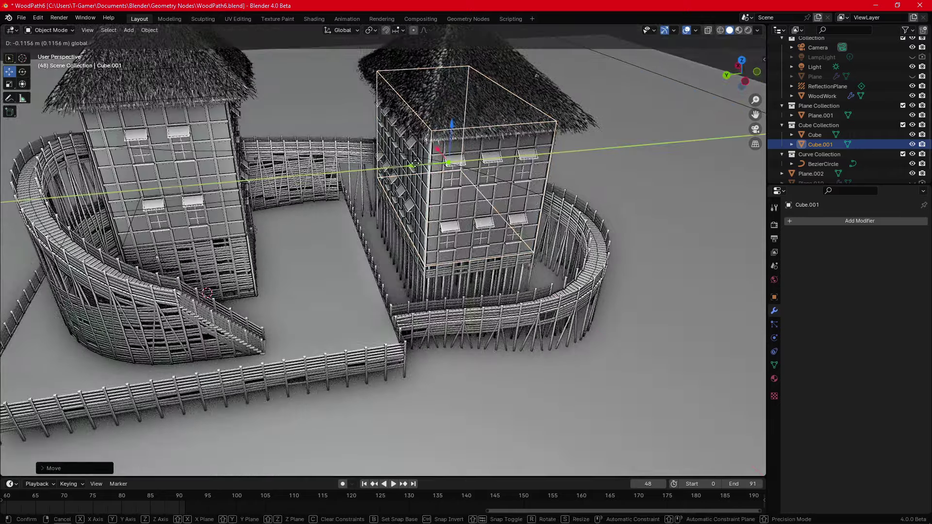
# Step: Squash the tower copy vertically and lower it slightly onto its stilts
pyautogui.hotkey('shift', 'space')
pyautogui.press('s')
pyautogui.moveTo(450, 130); pyautogui.dragTo(450, 160)
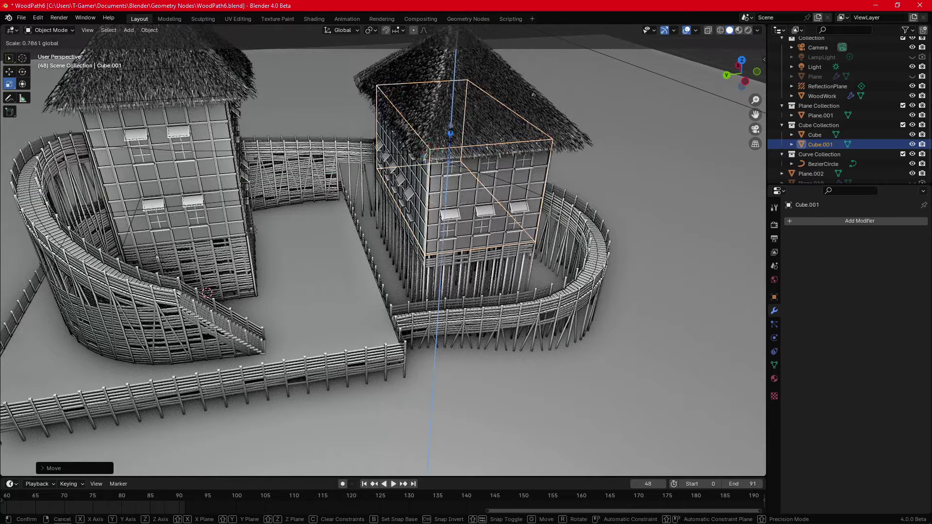
pyautogui.moveTo(451, 160); pyautogui.dragTo(441, 145, button='middle')
pyautogui.hotkey('shift', 'space')
pyautogui.press('g')
pyautogui.moveTo(416, 148); pyautogui.dragTo(415, 138)
# Step: Duplicate the walkway platform Plane.001 and slide the copy along X beside the shorter tower
pyautogui.click(427, 342)
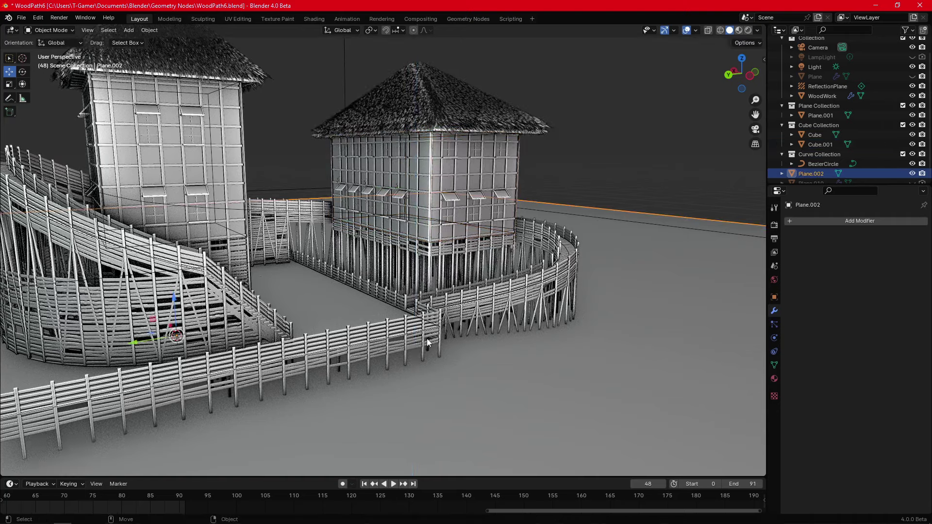
pyautogui.moveTo(349, 346); pyautogui.dragTo(415, 333, button='middle')
pyautogui.click(415, 334)
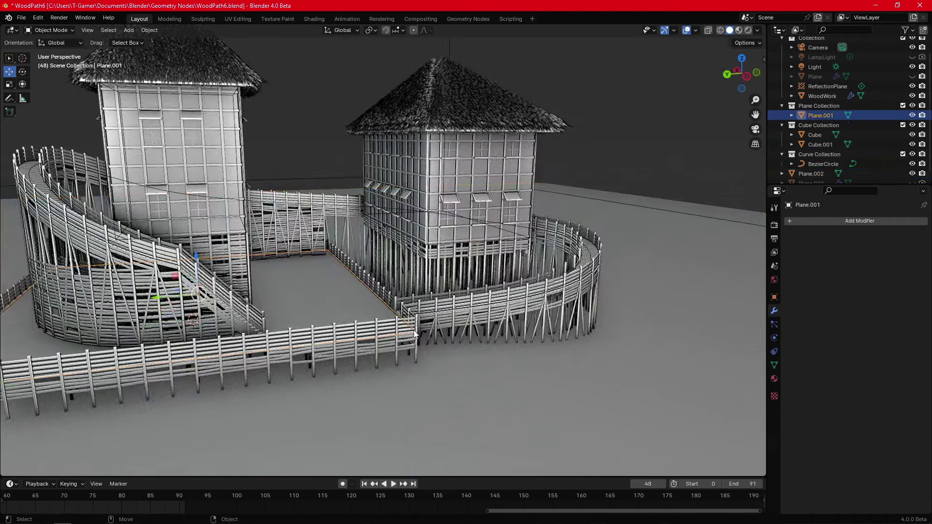
pyautogui.hotkey('shift', 'd')
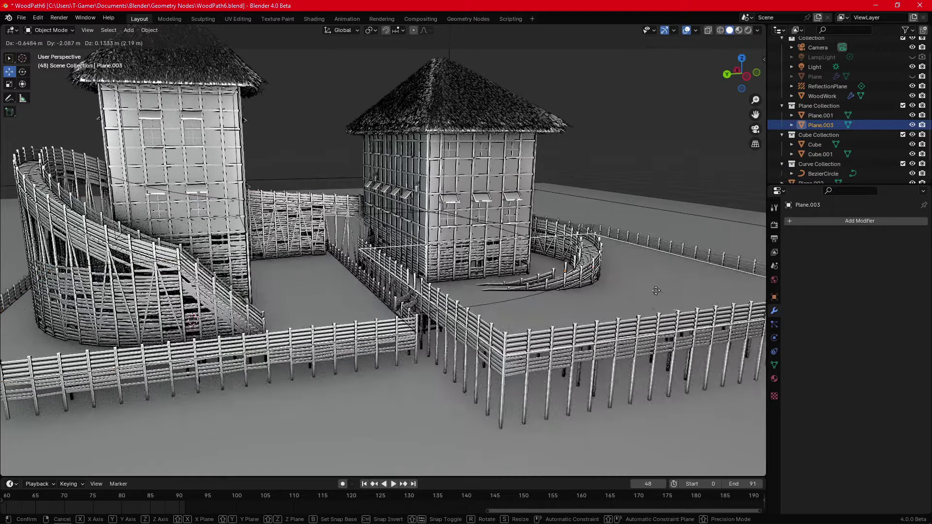
pyautogui.click(597, 298)
pyautogui.moveTo(596, 299); pyautogui.dragTo(482, 276, button='middle')
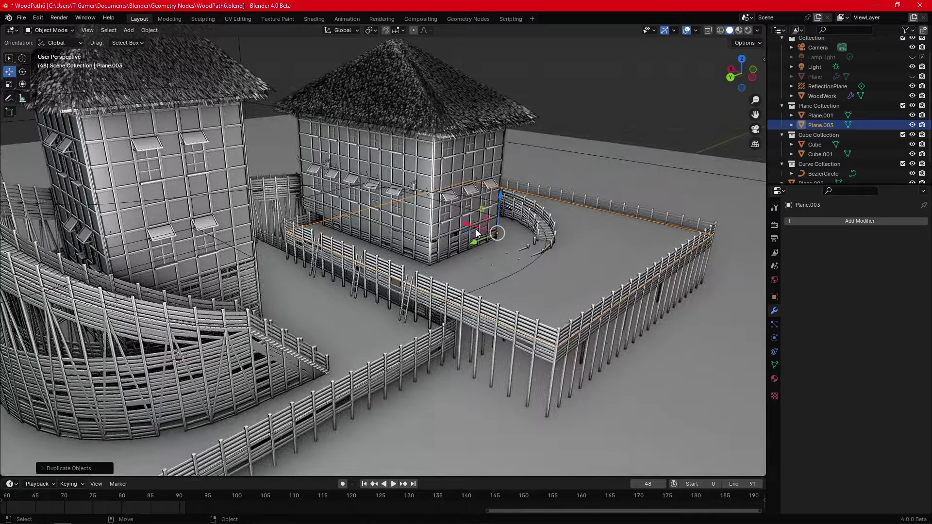
pyautogui.moveTo(476, 230); pyautogui.dragTo(385, 213)
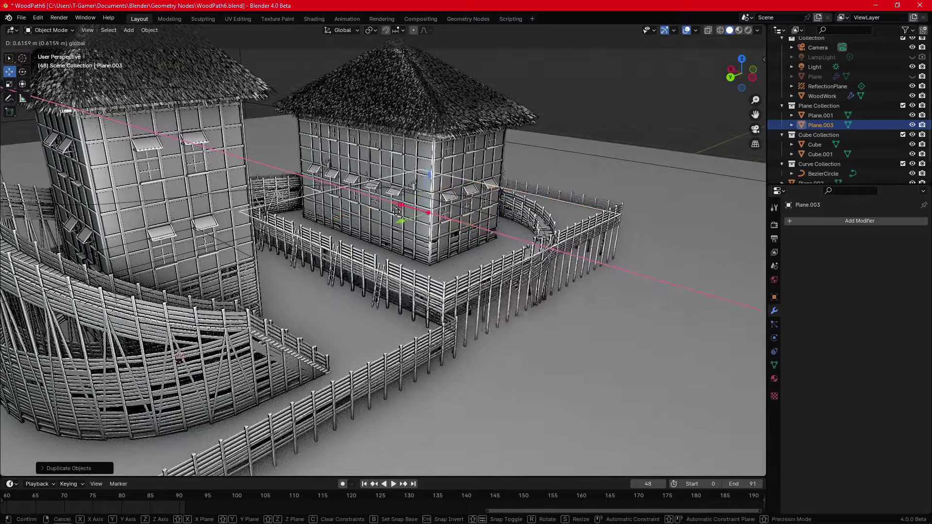
pyautogui.click(385, 213)
# Step: Move the duplicate platform vertically toward the shorter tower's walkway level
pyautogui.moveTo(386, 213)
pyautogui.mouseDown(button='middle')
pyautogui.moveTo(477, 263)
pyautogui.moveTo(452, 246)
pyautogui.moveTo(454, 232)
pyautogui.moveTo(418, 261)
pyautogui.moveTo(424, 243)
pyautogui.moveTo(358, 240)
pyautogui.moveTo(452, 243)
pyautogui.moveTo(473, 229)
pyautogui.mouseUp(button='middle')
pyautogui.scroll(2, 417, 261)
pyautogui.scroll(2, 423, 239)
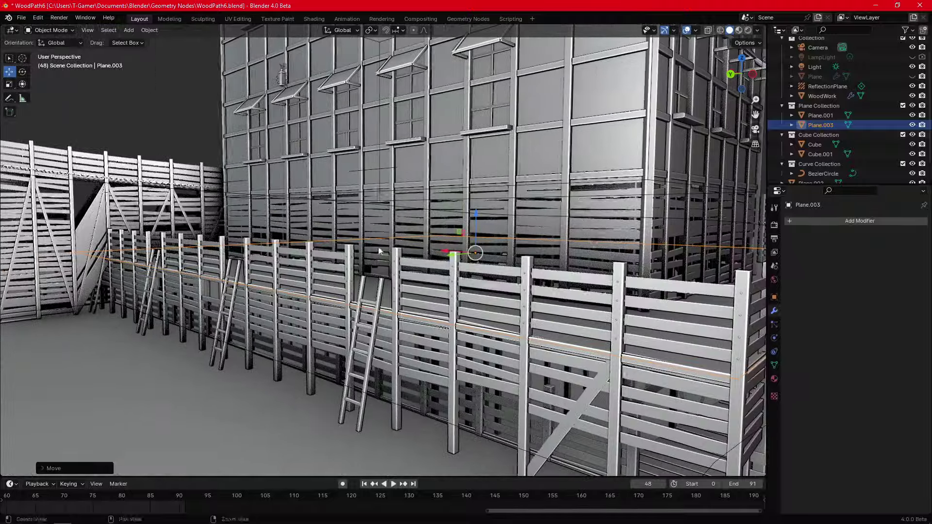
pyautogui.moveTo(477, 202)
pyautogui.mouseDown()
pyautogui.moveTo(471, 260)
pyautogui.moveTo(471, 208)
pyautogui.moveTo(468, 221)
pyautogui.mouseUp()
pyautogui.click(467, 221)
# Step: Fine-tune the platform height along Z, raising it then lowering it slightly
pyautogui.moveTo(468, 222)
pyautogui.mouseDown(button='middle')
pyautogui.moveTo(418, 251)
pyautogui.moveTo(420, 290)
pyautogui.moveTo(436, 278)
pyautogui.mouseUp(button='middle')
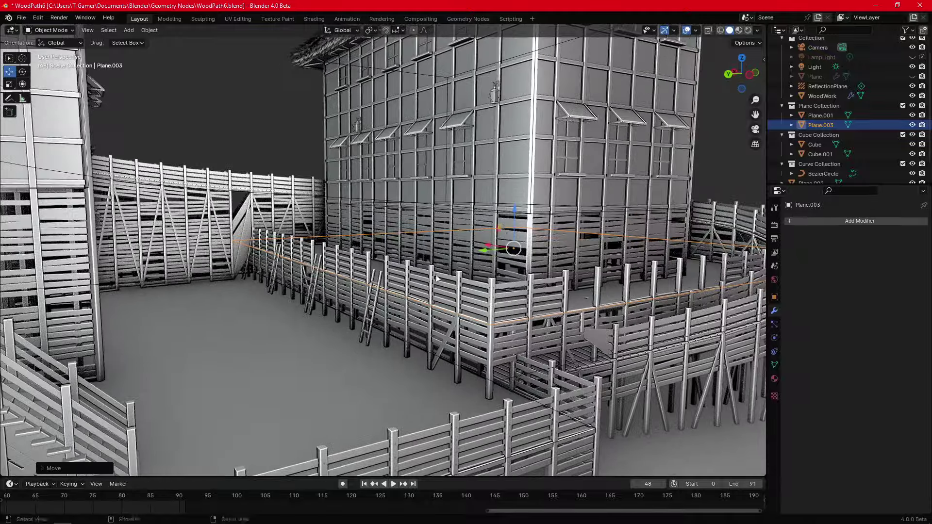
pyautogui.moveTo(511, 222)
pyautogui.mouseDown()
pyautogui.moveTo(515, 191)
pyautogui.moveTo(510, 209)
pyautogui.mouseUp()
pyautogui.moveTo(510, 209); pyautogui.dragTo(426, 223, button='middle')
pyautogui.scroll(-4, 426, 223)
pyautogui.moveTo(732, 73); pyautogui.dragTo(681, 118)
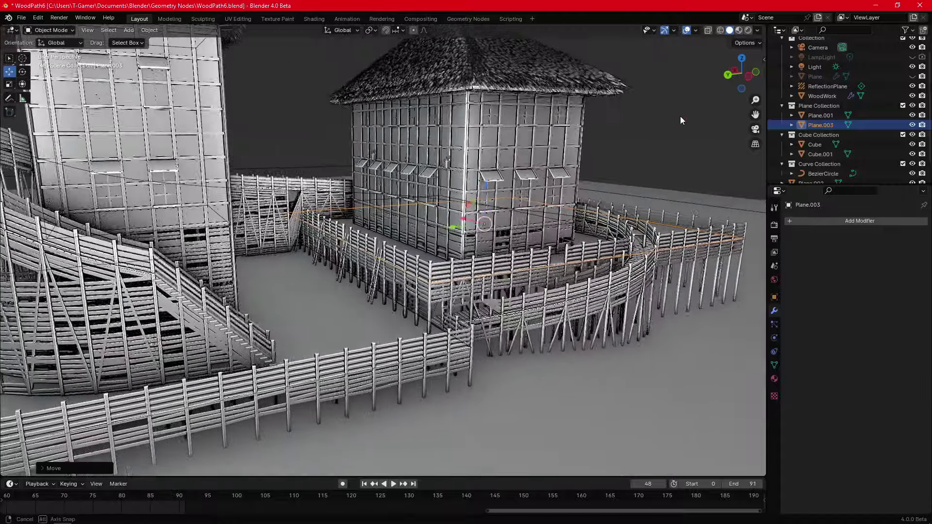
pyautogui.scroll(2, 511, 219)
pyautogui.moveTo(507, 191); pyautogui.dragTo(507, 198)
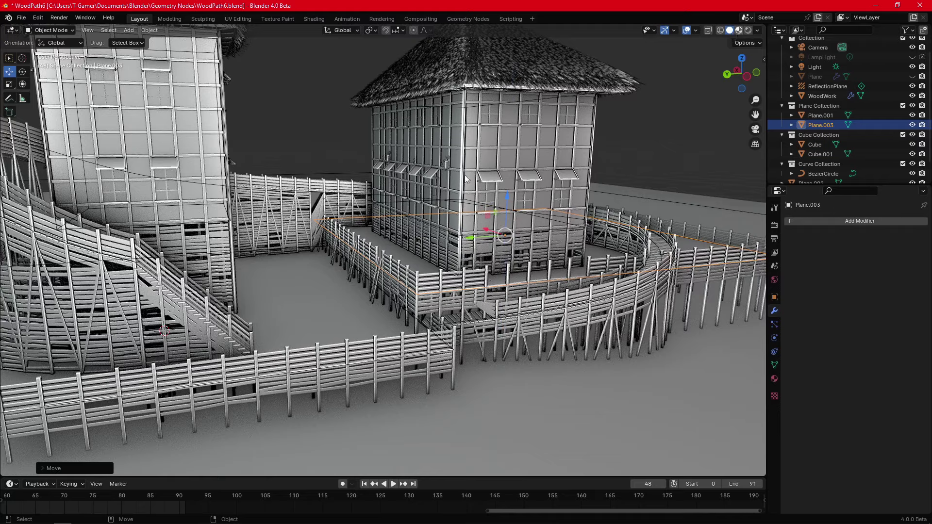
# Step: Preview materials across the settlement, then switch to Solid shading and enter Edit Mode on BezierCircle
pyautogui.press('z')
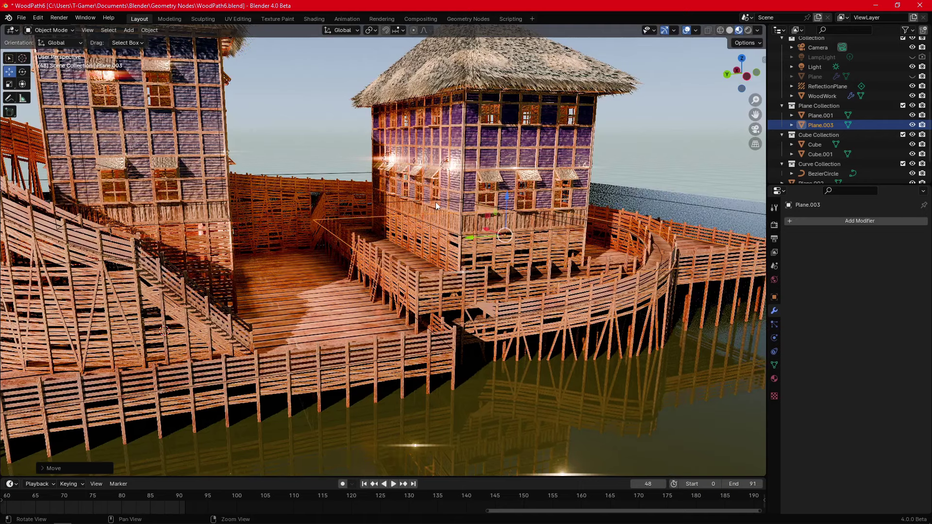
pyautogui.moveTo(436, 202)
pyautogui.mouseDown(button='middle')
pyautogui.moveTo(439, 226)
pyautogui.moveTo(433, 198)
pyautogui.moveTo(517, 151)
pyautogui.mouseUp(button='middle')
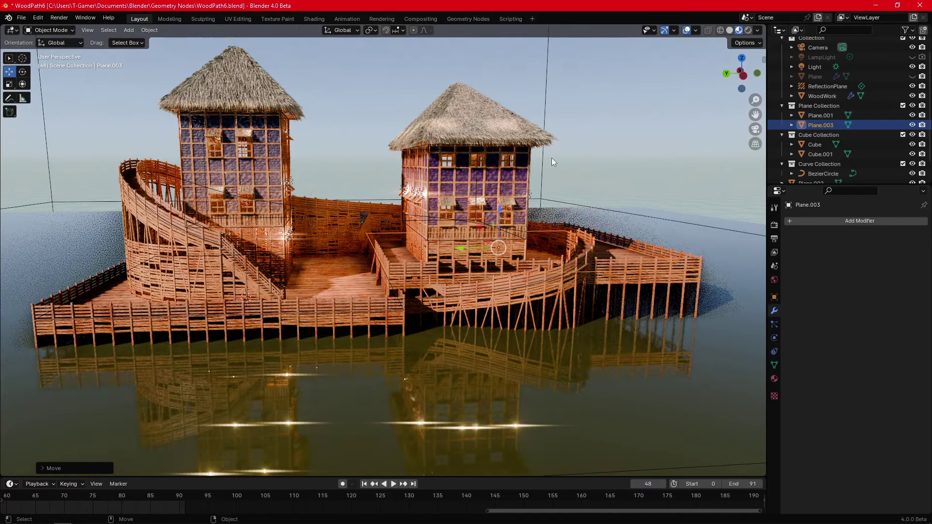
pyautogui.click(730, 31)
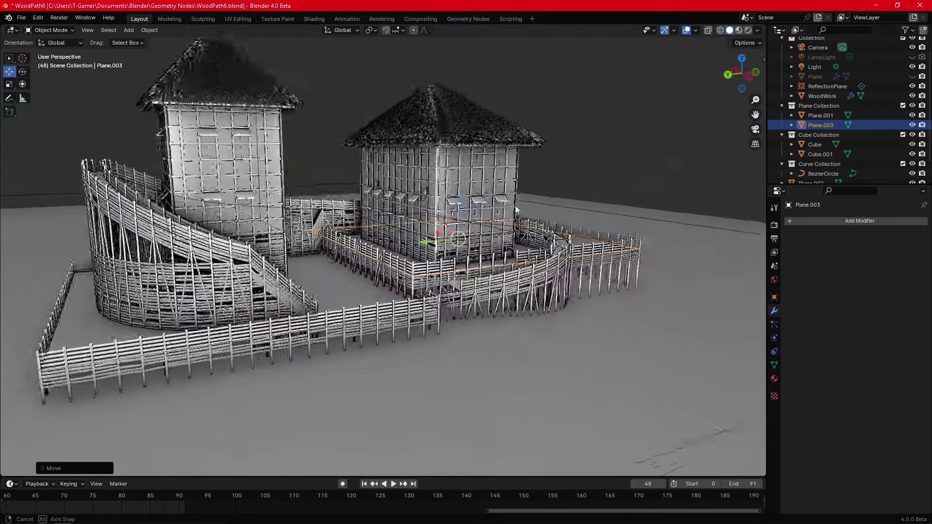
pyautogui.scroll(5, 560, 204)
pyautogui.moveTo(560, 204)
pyautogui.mouseDown(button='middle')
pyautogui.moveTo(510, 209)
pyautogui.moveTo(670, 204)
pyautogui.mouseUp(button='middle')
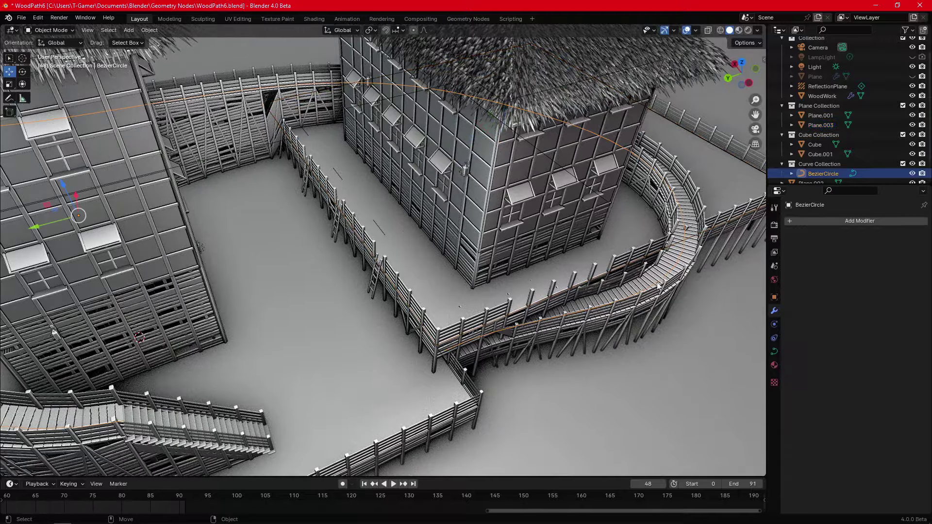
pyautogui.moveTo(472, 345); pyautogui.dragTo(213, 176, button='middle')
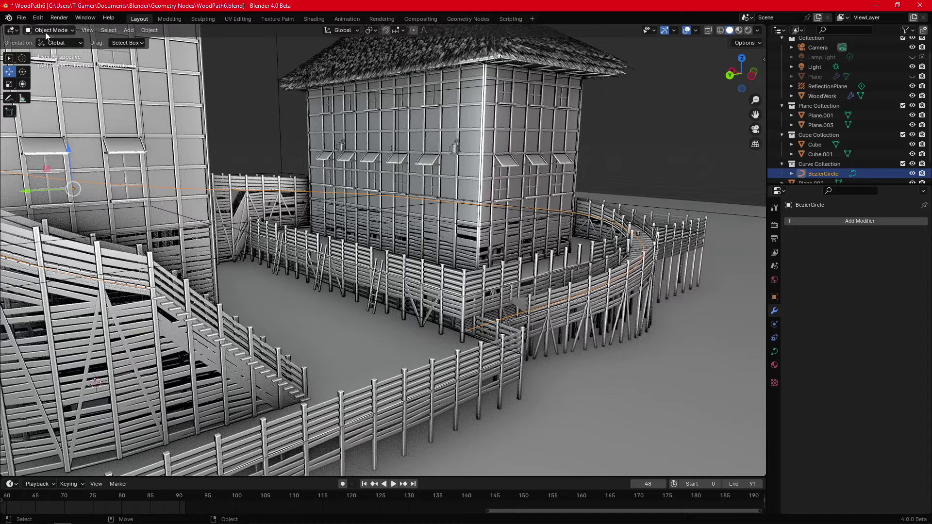
pyautogui.press('Tab')
pyautogui.moveTo(45, 32); pyautogui.dragTo(374, 281, button='middle')
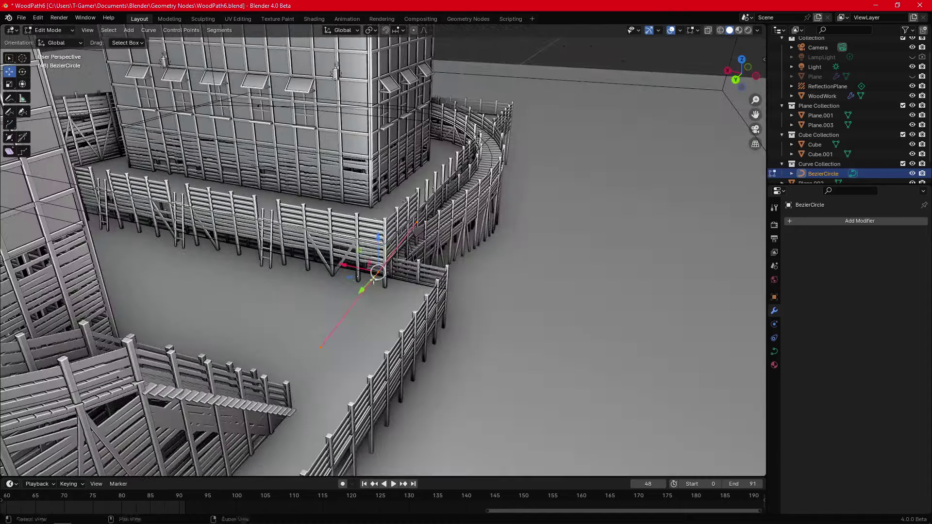
# Step: Shift a BezierCircle point along X and nudge it vertically
pyautogui.moveTo(348, 268); pyautogui.dragTo(375, 276)
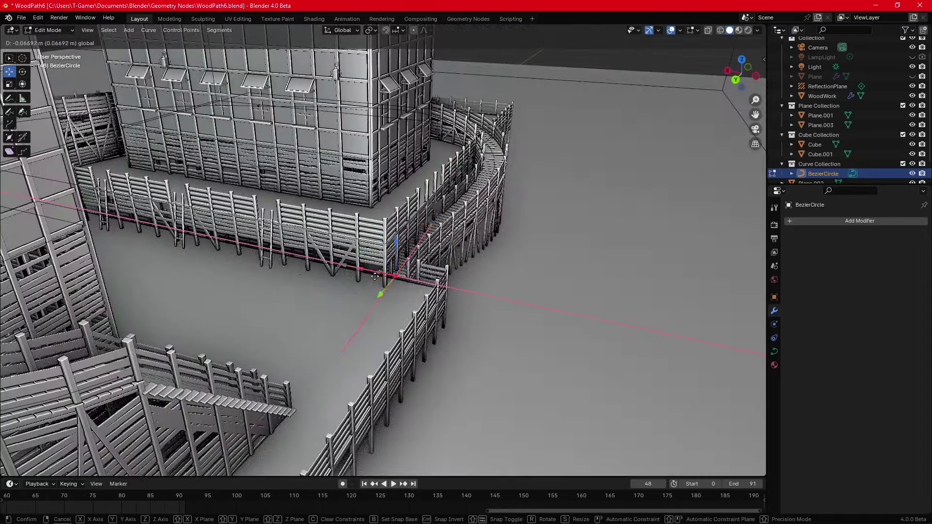
pyautogui.click(404, 284)
pyautogui.scroll(2, 418, 286)
pyautogui.scroll(2, 437, 291)
pyautogui.scroll(4, 534, 301)
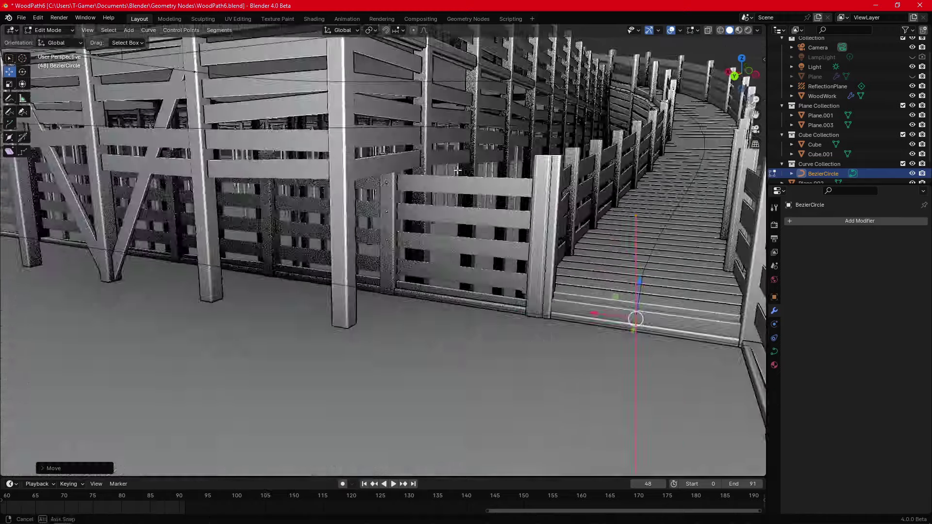
pyautogui.scroll(2, 603, 312)
pyautogui.moveTo(603, 312); pyautogui.dragTo(603, 284)
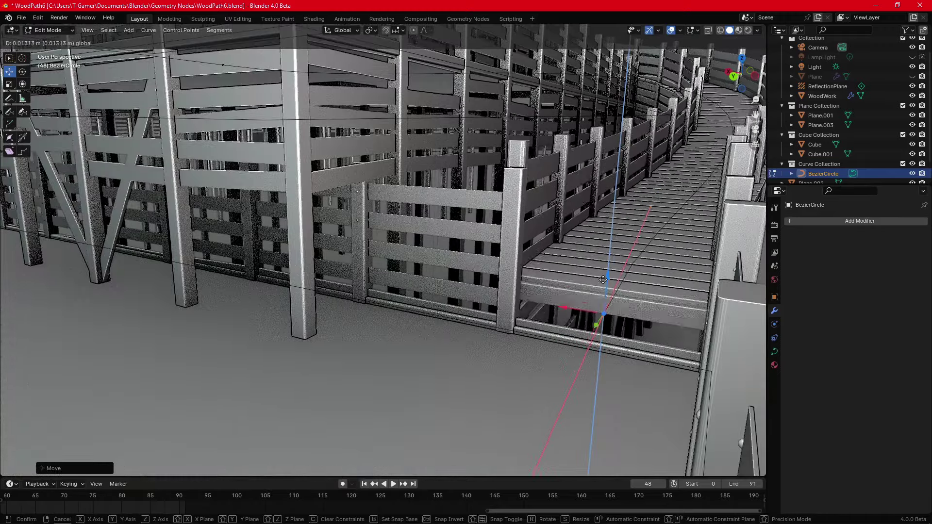
pyautogui.click(603, 284)
pyautogui.scroll(-5, 604, 284)
pyautogui.scroll(-3, 603, 284)
# Step: Slide curve points along Y to widen the walkway's bend around the tower
pyautogui.moveTo(604, 284)
pyautogui.mouseDown(button='middle')
pyautogui.moveTo(559, 224)
pyautogui.moveTo(394, 207)
pyautogui.mouseUp(button='middle')
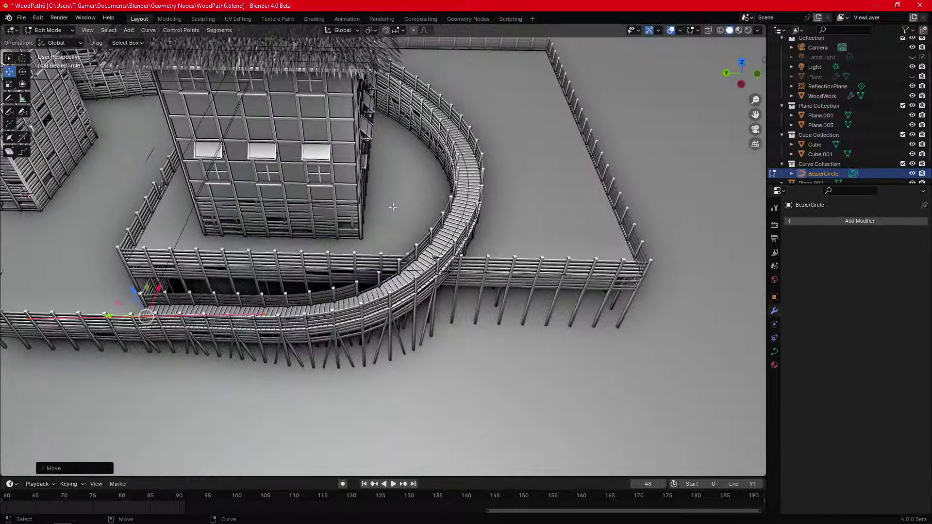
pyautogui.scroll(-2, 521, 336)
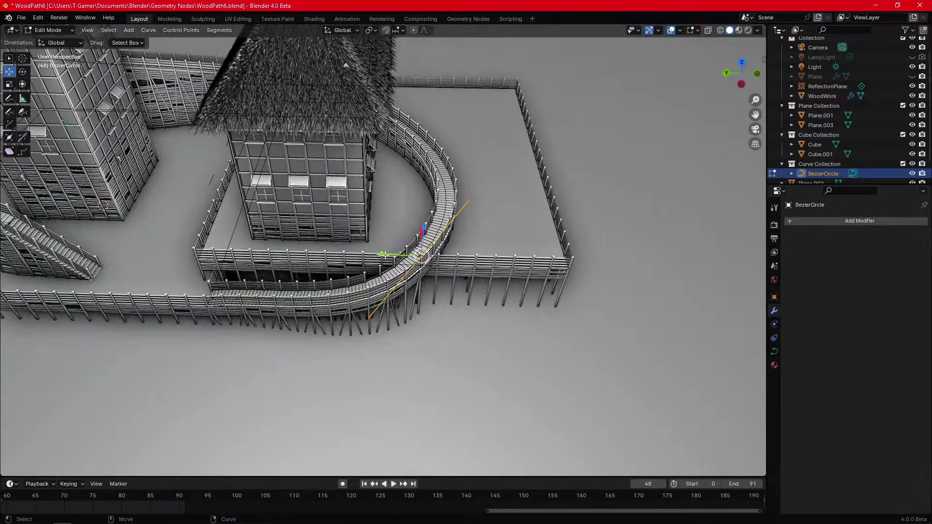
pyautogui.moveTo(383, 255); pyautogui.dragTo(612, 256)
pyautogui.moveTo(612, 256); pyautogui.dragTo(613, 278, button='middle')
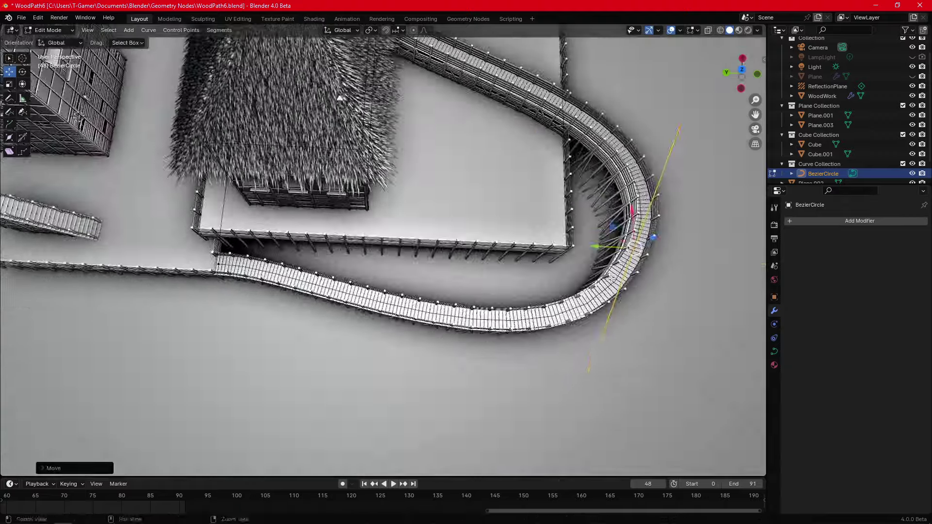
pyautogui.moveTo(635, 247); pyautogui.dragTo(634, 197)
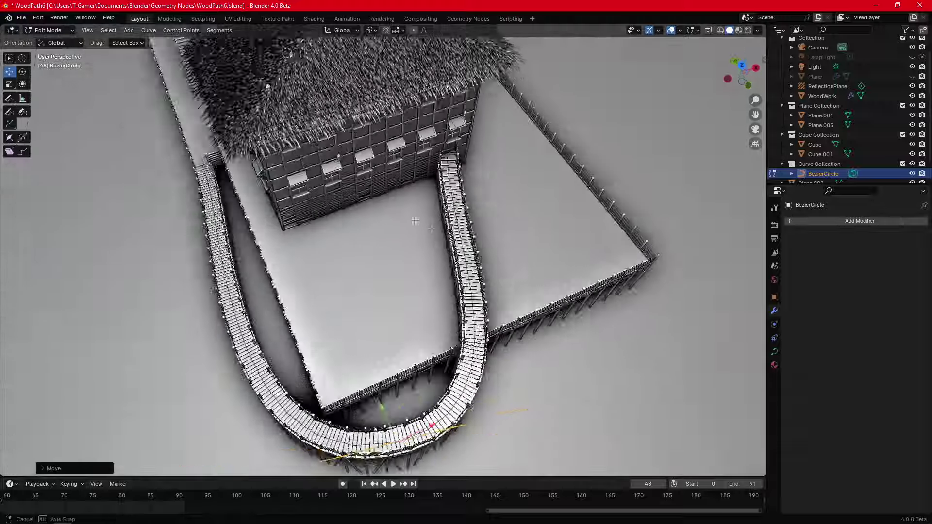
# Step: Box-select walkway points and pull them outward to wrap the shorter tower's platform
pyautogui.moveTo(636, 165); pyautogui.dragTo(408, 200, button='middle')
pyautogui.moveTo(408, 200); pyautogui.dragTo(501, 256)
pyautogui.moveTo(537, 355); pyautogui.dragTo(347, 310, button='middle')
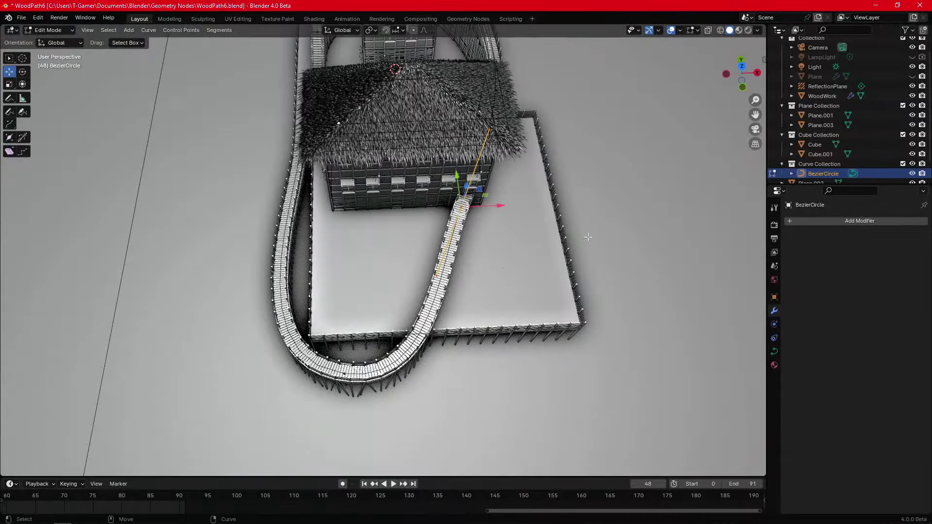
pyautogui.moveTo(469, 208)
pyautogui.mouseDown()
pyautogui.moveTo(453, 183)
pyautogui.moveTo(628, 306)
pyautogui.moveTo(624, 330)
pyautogui.moveTo(598, 316)
pyautogui.mouseUp()
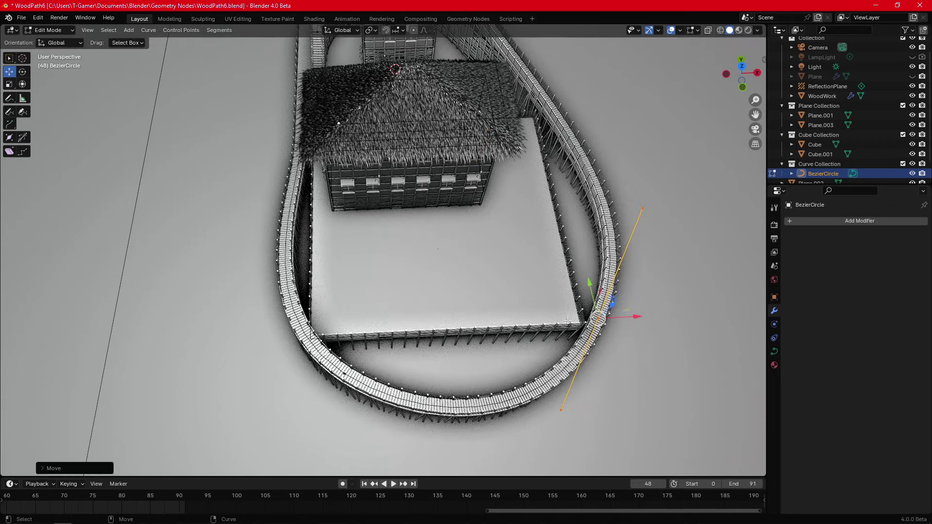
pyautogui.moveTo(591, 353); pyautogui.dragTo(430, 305, button='middle')
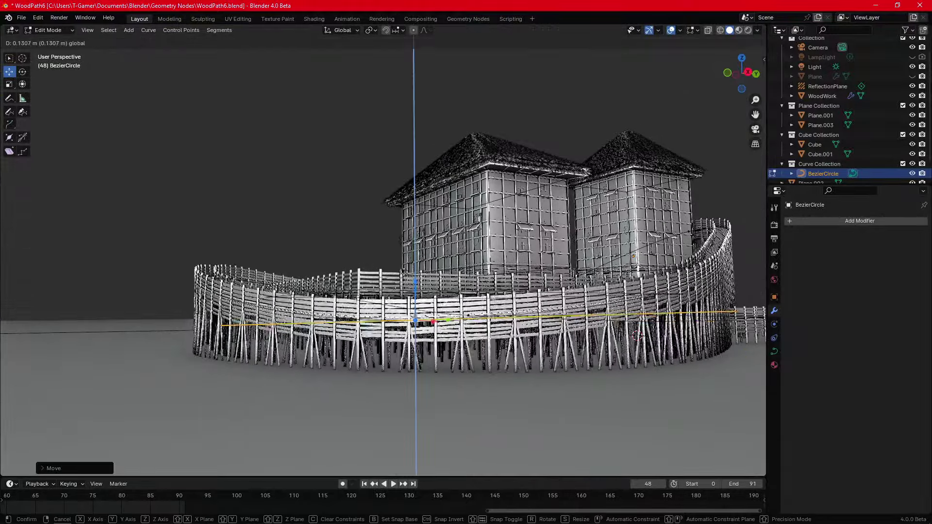
pyautogui.moveTo(412, 304)
pyautogui.mouseDown(button='middle')
pyautogui.moveTo(516, 298)
pyautogui.moveTo(652, 335)
pyautogui.moveTo(410, 270)
pyautogui.moveTo(422, 171)
pyautogui.mouseUp(button='middle')
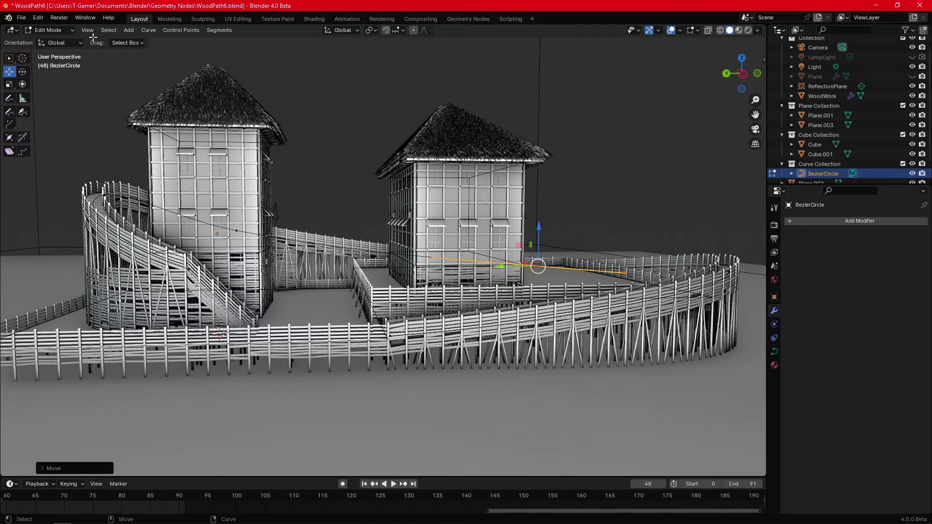
# Step: Back in Object Mode, move the right-hand house Cube.001 along Y
pyautogui.click(54, 41)
pyautogui.click(464, 197)
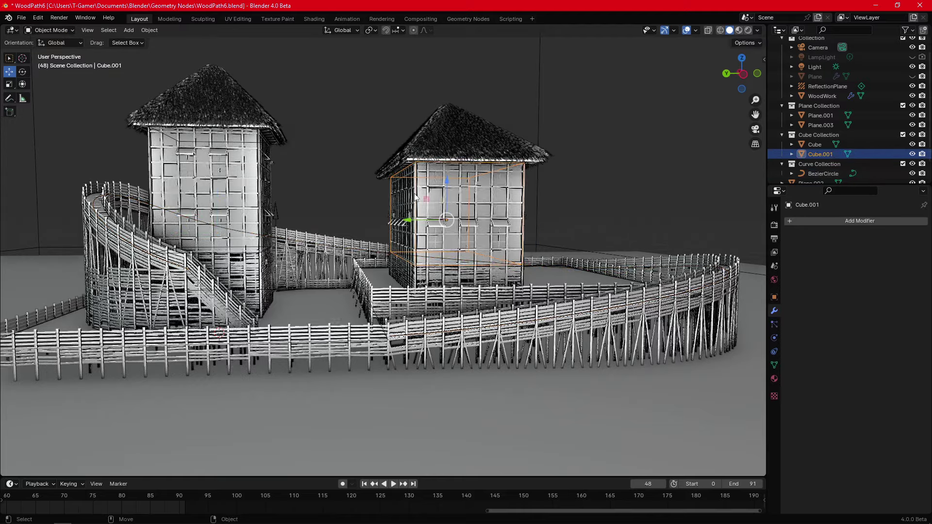
pyautogui.moveTo(465, 194)
pyautogui.mouseDown(button='middle')
pyautogui.moveTo(428, 223)
pyautogui.moveTo(436, 224)
pyautogui.moveTo(430, 217)
pyautogui.moveTo(441, 233)
pyautogui.mouseUp(button='middle')
pyautogui.press('y')
pyautogui.click(402, 226)
# Step: Duplicate the house and raise the copy along Z
pyautogui.hotkey('shift', 'd')
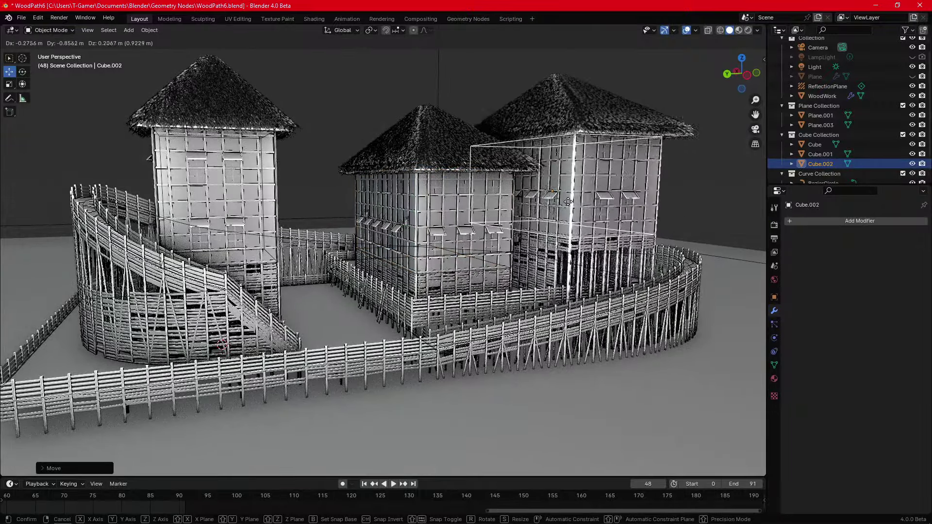
pyautogui.click(580, 221)
pyautogui.moveTo(580, 221); pyautogui.dragTo(578, 213, button='middle')
pyautogui.moveTo(562, 157); pyautogui.dragTo(563, 146)
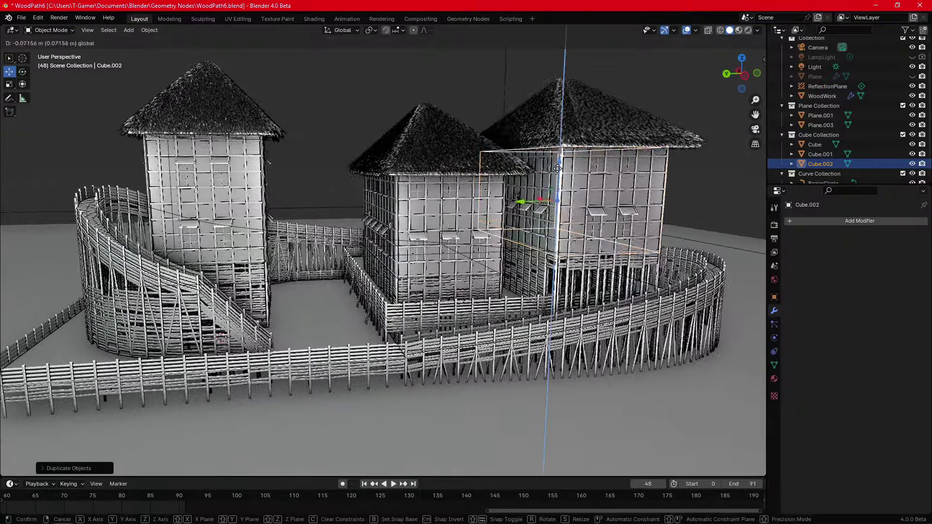
pyautogui.moveTo(563, 145)
pyautogui.mouseDown(button='middle')
pyautogui.moveTo(574, 188)
pyautogui.moveTo(560, 181)
pyautogui.mouseUp(button='middle')
# Step: Stretch the copy much taller along Z and lift it into place
pyautogui.hotkey('shift', 'space')
pyautogui.press('r')
pyautogui.moveTo(557, 158); pyautogui.dragTo(563, 97)
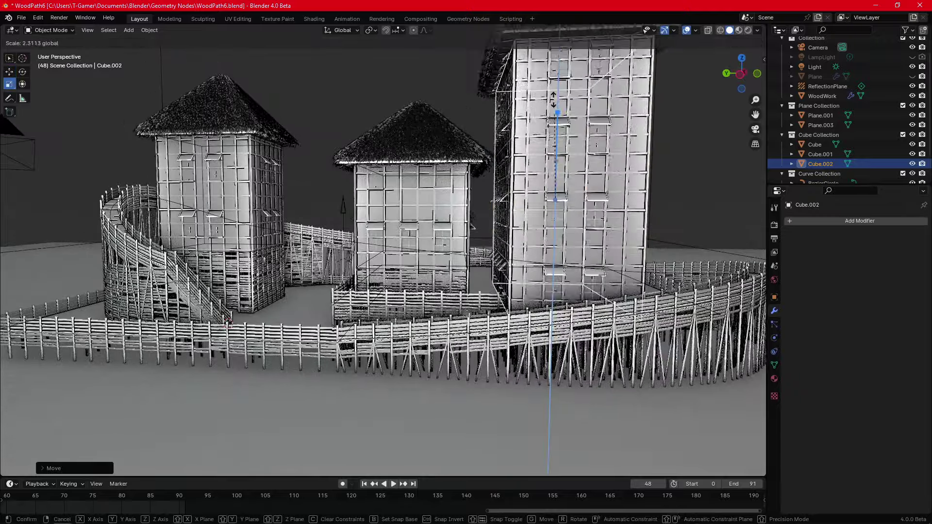
pyautogui.scroll(-3, 568, 140)
pyautogui.moveTo(512, 165); pyautogui.dragTo(514, 182, button='middle')
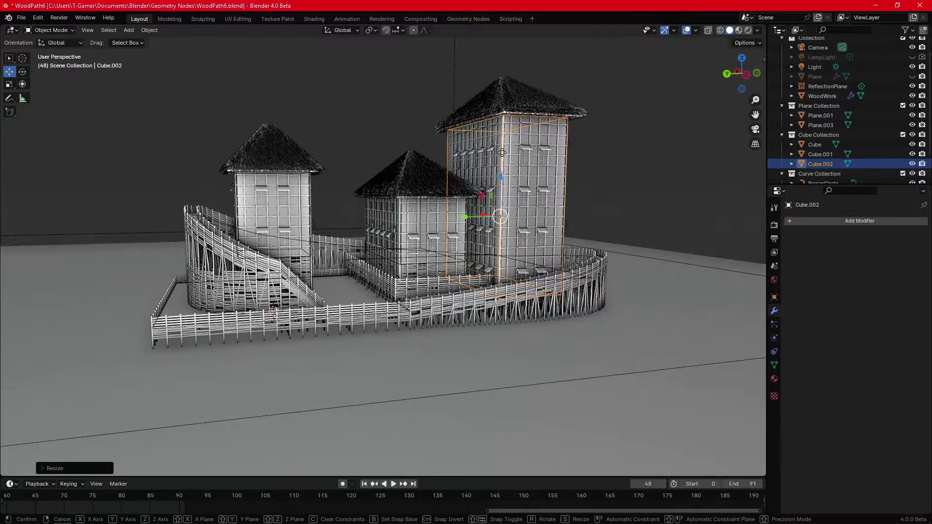
pyautogui.moveTo(502, 153); pyautogui.dragTo(502, 119)
pyautogui.moveTo(502, 121)
pyautogui.mouseDown(button='middle')
pyautogui.moveTo(521, 185)
pyautogui.moveTo(491, 171)
pyautogui.moveTo(469, 190)
pyautogui.moveTo(449, 148)
pyautogui.moveTo(401, 144)
pyautogui.moveTo(456, 216)
pyautogui.moveTo(370, 236)
pyautogui.mouseUp(button='middle')
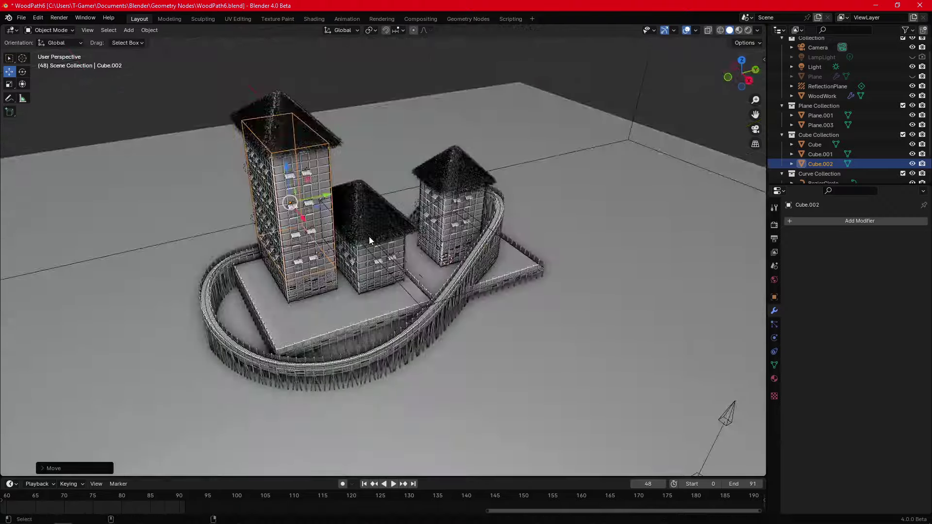
# Step: Duplicate the tall tower and spin the copy around its vertical axis
pyautogui.hotkey('shift', 'd')
pyautogui.click(281, 254)
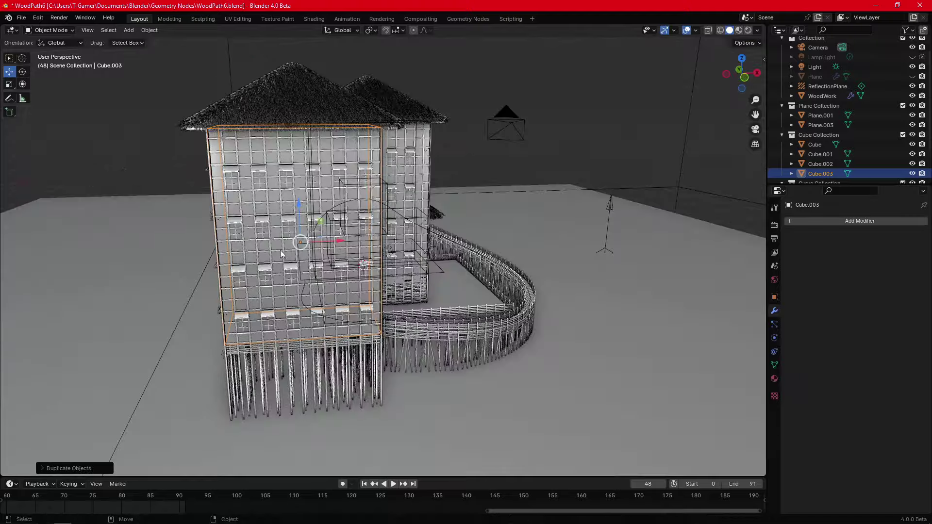
pyautogui.click(330, 243)
pyautogui.moveTo(329, 242); pyautogui.dragTo(171, 229, button='middle')
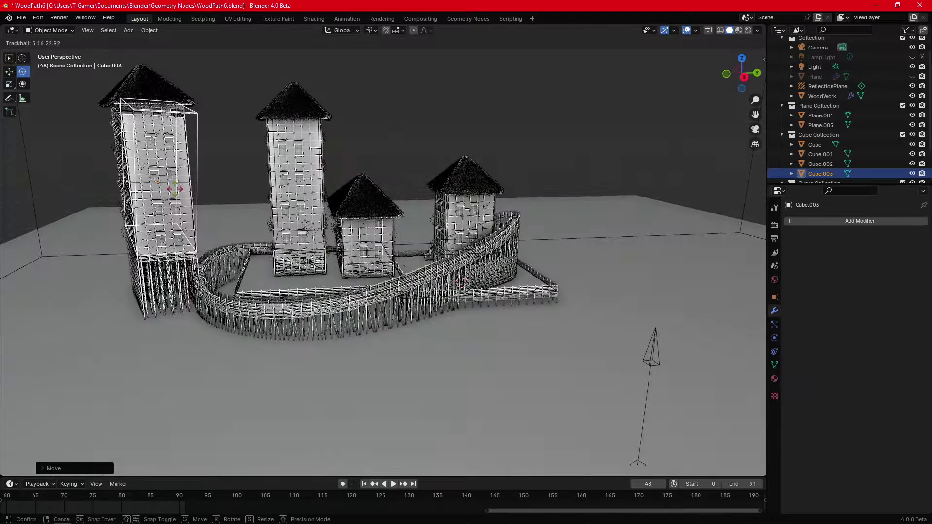
pyautogui.press('Escape')
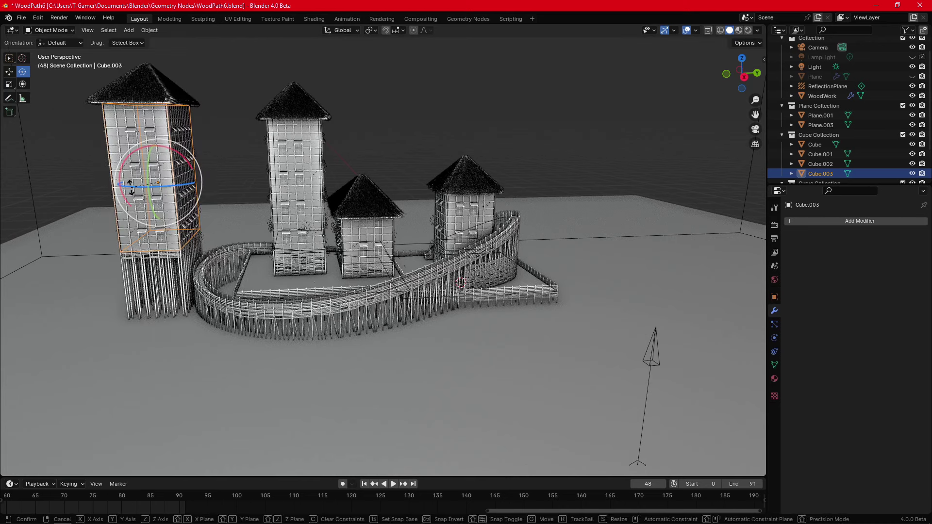
pyautogui.moveTo(130, 187)
pyautogui.mouseDown()
pyautogui.moveTo(174, 183)
pyautogui.moveTo(301, 212)
pyautogui.mouseUp()
pyautogui.hotkey('shift', 'space')
# Step: Move the tower copy down and left toward the settlement's left corner
pyautogui.press('g')
pyautogui.moveTo(301, 213)
pyautogui.mouseDown(button='middle')
pyautogui.moveTo(322, 182)
pyautogui.moveTo(293, 151)
pyautogui.mouseUp(button='middle')
pyautogui.click(304, 175)
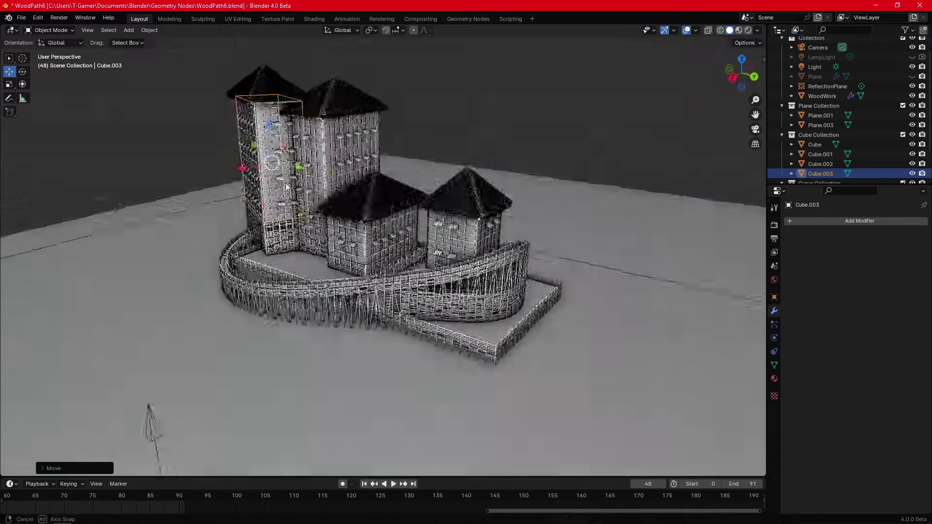
pyautogui.moveTo(269, 150); pyautogui.dragTo(264, 167)
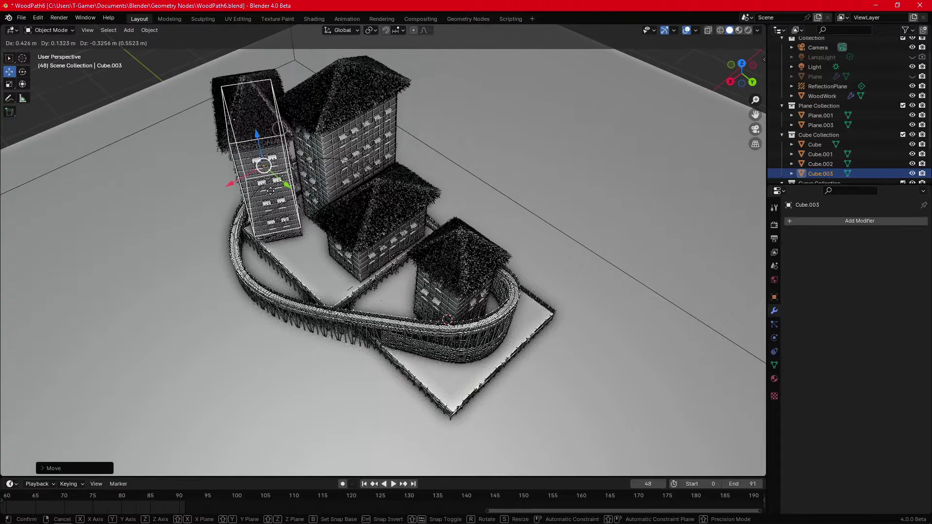
pyautogui.click(271, 195)
pyautogui.moveTo(311, 176); pyautogui.dragTo(318, 200, button='middle')
pyautogui.scroll(5, 318, 200)
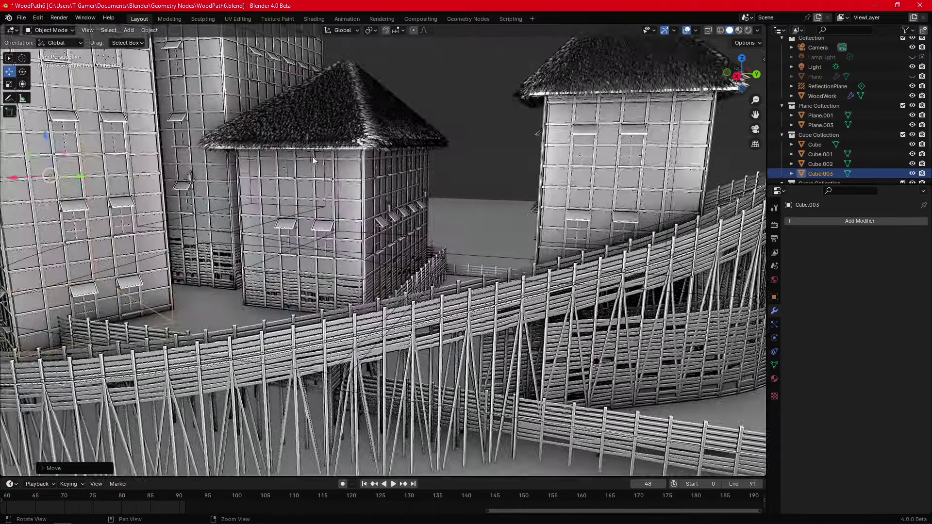
pyautogui.scroll(3, 313, 157)
# Step: Raise and resize the left tower copy beside the walkway, then select the ground plane
pyautogui.moveTo(140, 155)
pyautogui.mouseDown()
pyautogui.moveTo(158, 125)
pyautogui.moveTo(137, 117)
pyautogui.moveTo(143, 201)
pyautogui.moveTo(215, 214)
pyautogui.mouseUp()
pyautogui.hotkey('shift', 'space')
pyautogui.press('s')
pyautogui.moveTo(214, 213)
pyautogui.mouseDown(button='middle')
pyautogui.moveTo(431, 212)
pyautogui.moveTo(426, 285)
pyautogui.mouseUp(button='middle')
pyautogui.scroll(-5, 431, 213)
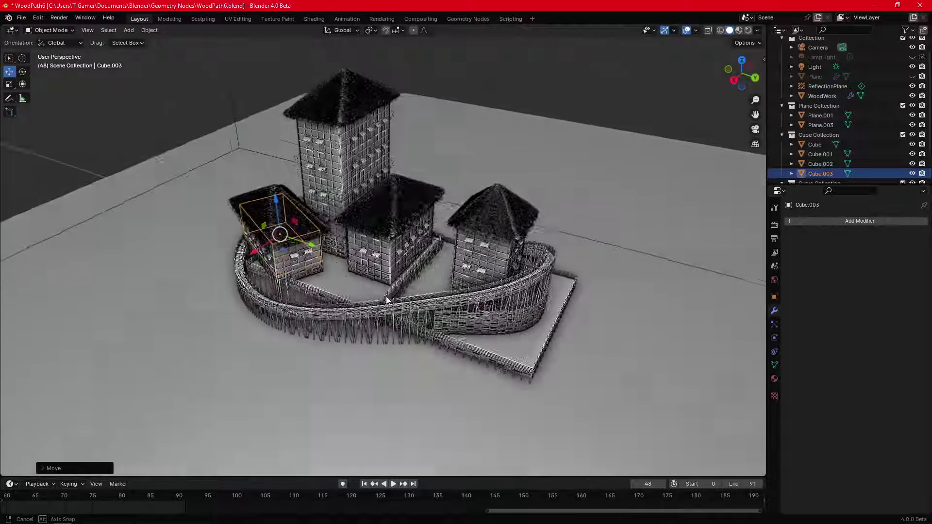
pyautogui.moveTo(426, 285)
pyautogui.mouseDown(button='middle')
pyautogui.moveTo(356, 250)
pyautogui.moveTo(369, 228)
pyautogui.mouseUp(button='middle')
pyautogui.click(424, 290)
pyautogui.scroll(3, 388, 233)
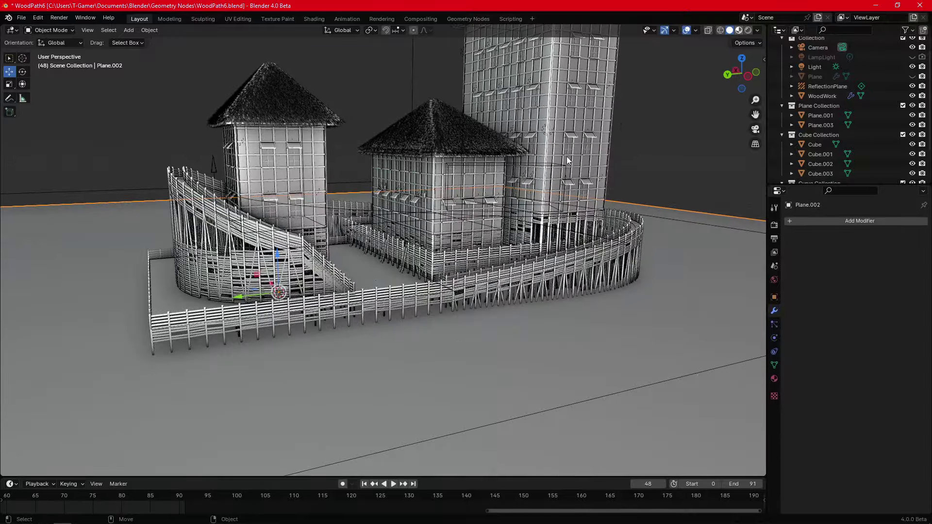
# Step: Switch to Material Preview shading to see the textured wood, thatch, sky and reflective water
pyautogui.press('z')
pyautogui.press('2')
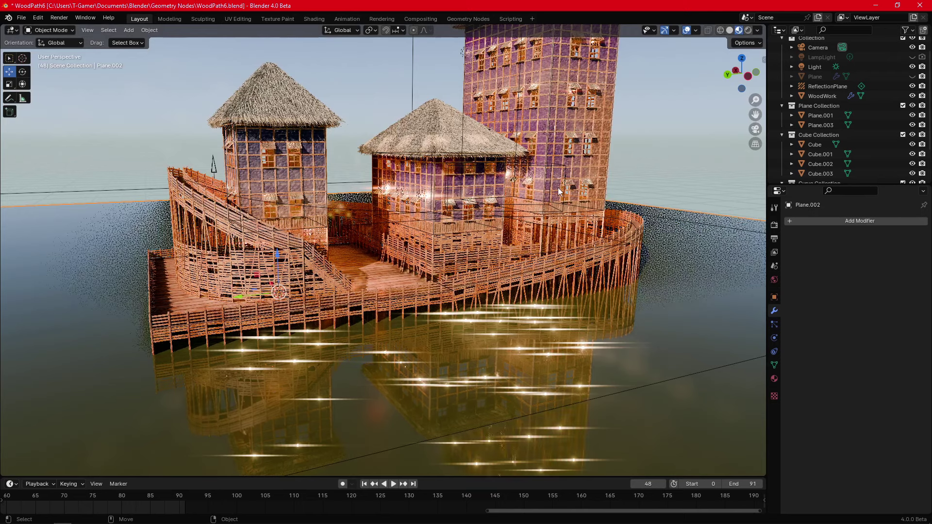
pyautogui.scroll(-3, 547, 190)
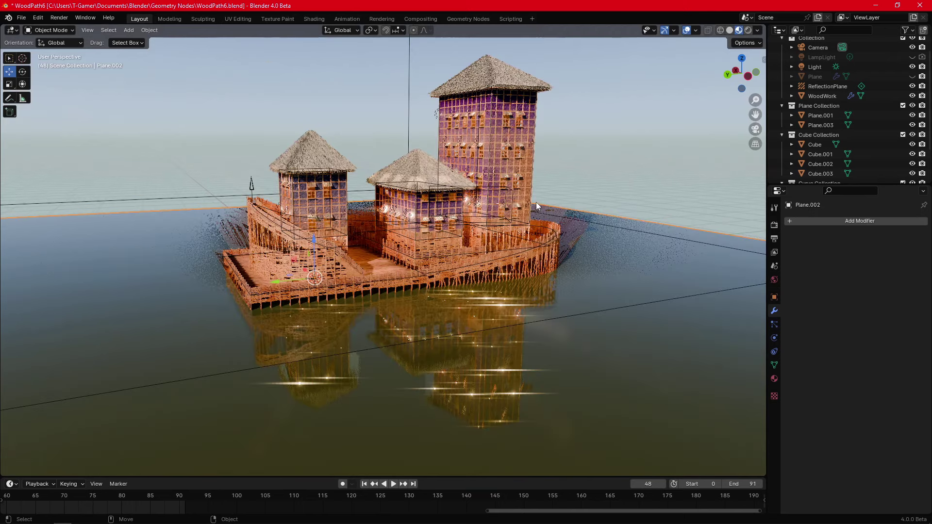
pyautogui.moveTo(531, 210); pyautogui.dragTo(530, 212, button='middle')
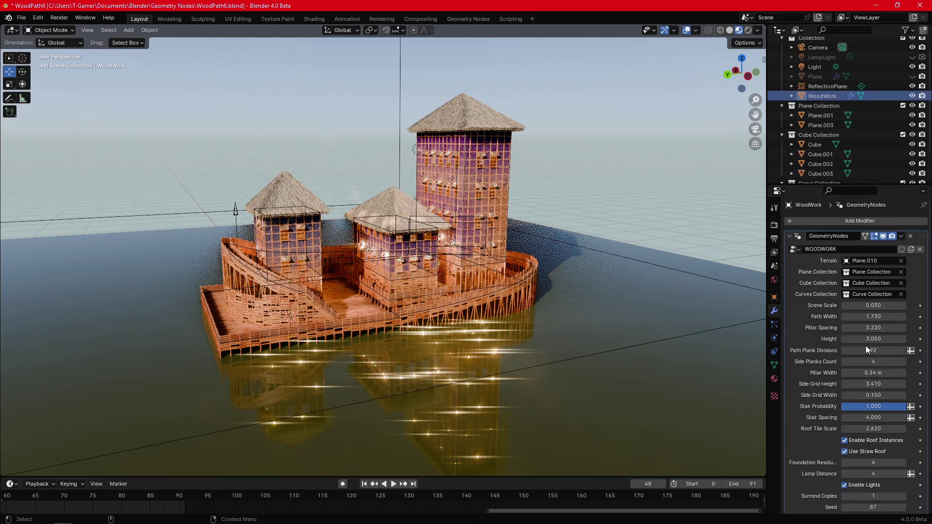
# Step: Disable Enable Lights in the GeometryNodes modifier and zoom into a house interior
pyautogui.click(844, 485)
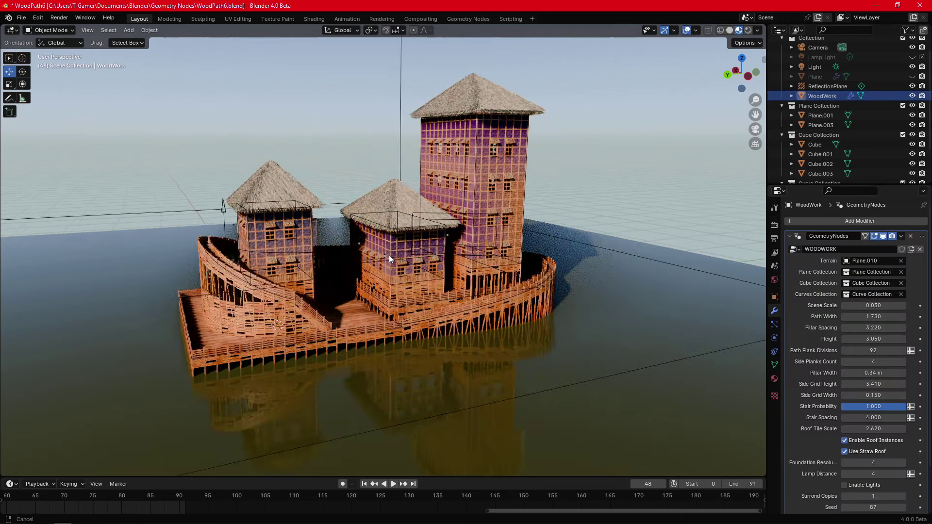
pyautogui.scroll(5, 385, 235)
pyautogui.moveTo(384, 235)
pyautogui.mouseDown(button='middle')
pyautogui.moveTo(351, 230)
pyautogui.moveTo(457, 233)
pyautogui.moveTo(430, 233)
pyautogui.moveTo(453, 258)
pyautogui.moveTo(275, 260)
pyautogui.moveTo(315, 229)
pyautogui.moveTo(397, 244)
pyautogui.moveTo(284, 244)
pyautogui.moveTo(328, 254)
pyautogui.moveTo(327, 232)
pyautogui.moveTo(413, 236)
pyautogui.moveTo(377, 225)
pyautogui.moveTo(347, 177)
pyautogui.moveTo(396, 228)
pyautogui.mouseUp(button='middle')
pyautogui.scroll(3, 372, 228)
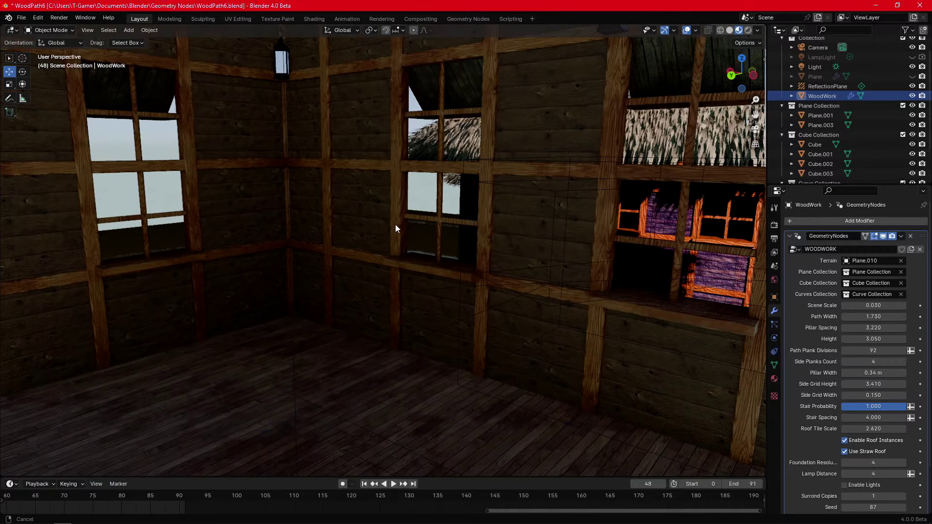
pyautogui.click(844, 485)
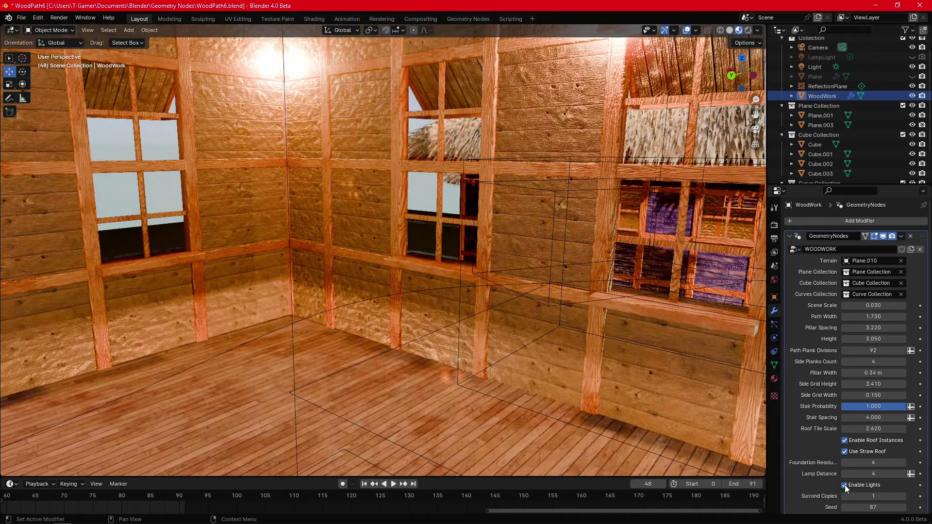
pyautogui.click(844, 485)
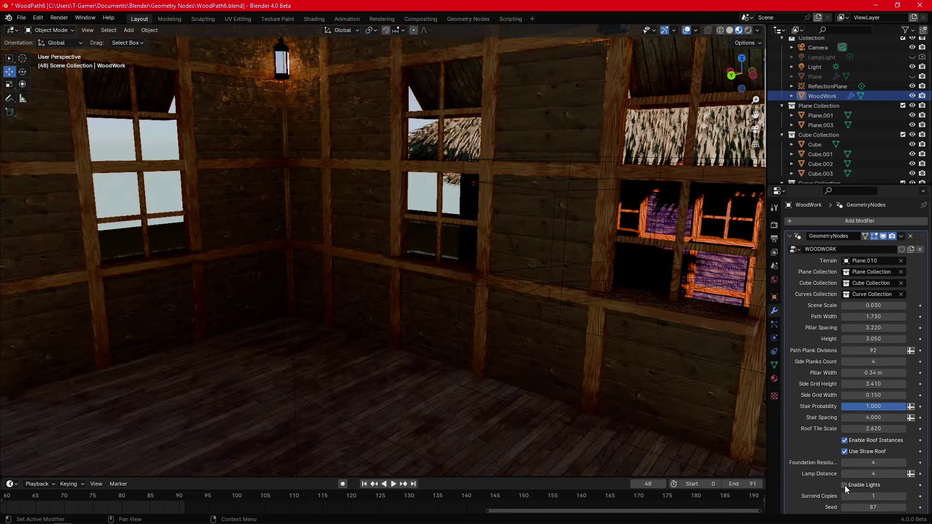
pyautogui.keyDown('ctrl'); pyautogui.moveTo(469, 214); pyautogui.dragTo(481, 233, button='middle'); pyautogui.keyUp('ctrl')
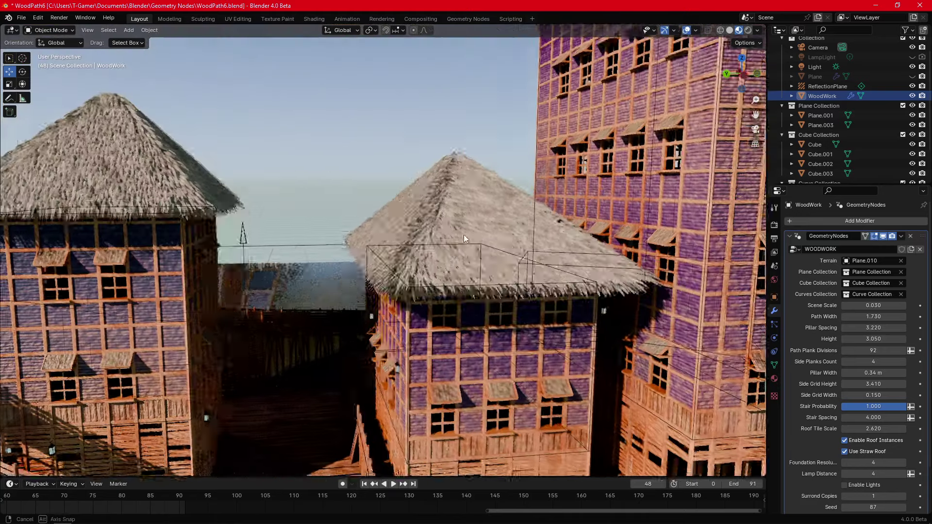
pyautogui.moveTo(481, 229); pyautogui.dragTo(482, 224, button='middle')
pyautogui.scroll(2, 482, 225)
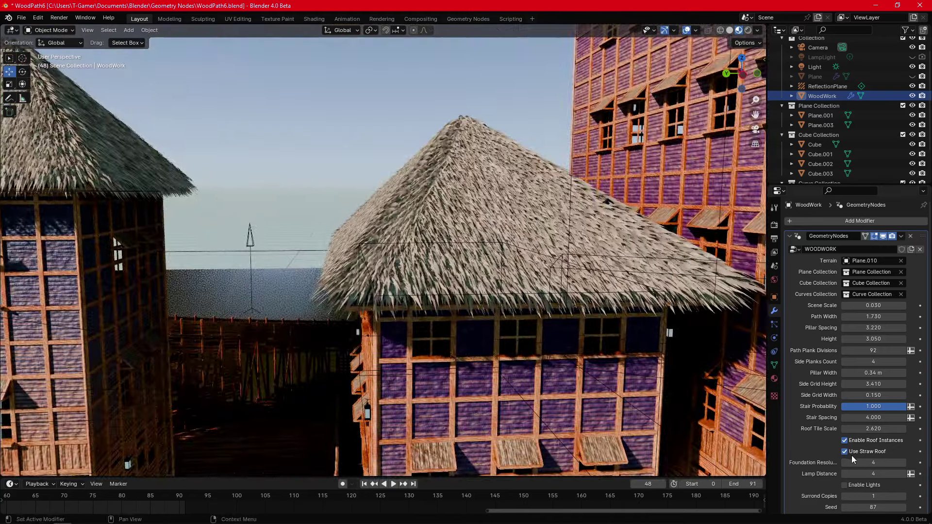
# Step: Turn off Use Straw Roof so the towers get wooden shingle roofs
pyautogui.click(846, 452)
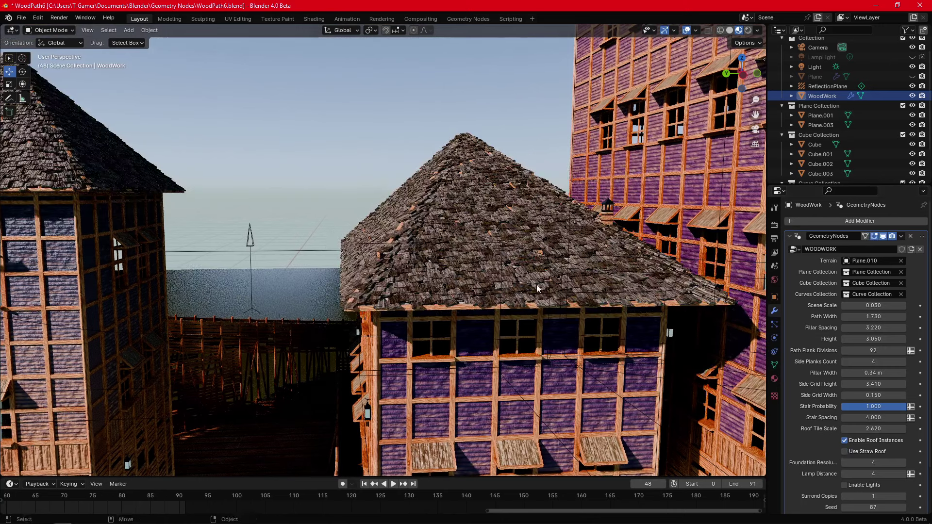
pyautogui.moveTo(537, 287); pyautogui.dragTo(509, 253, button='middle')
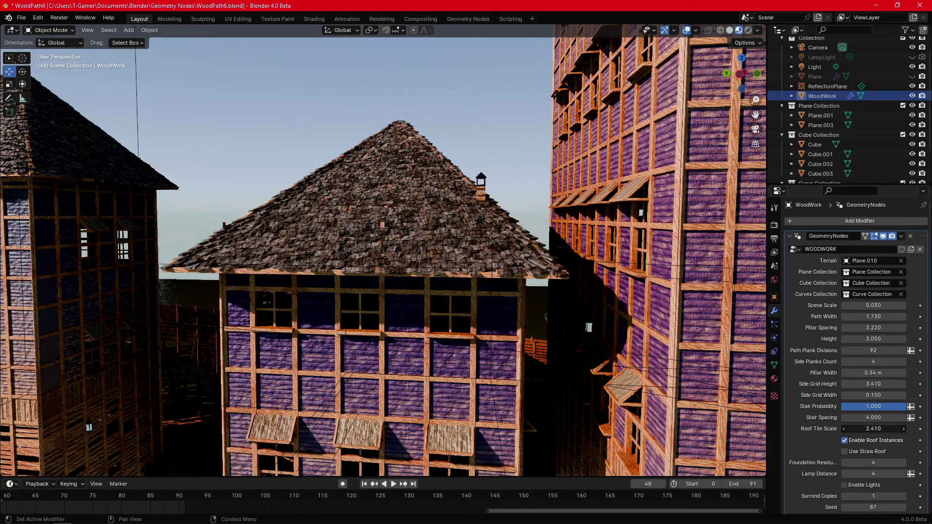
# Step: Switch to Solid shading and lower Roof Tile Scale to 1.120
pyautogui.click(730, 30)
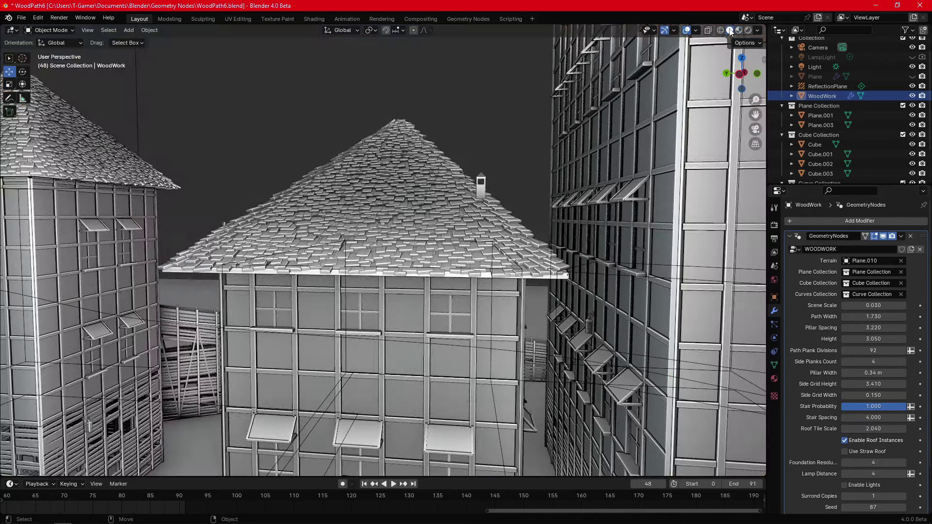
pyautogui.scroll(3, 388, 243)
pyautogui.moveTo(880, 430); pyautogui.dragTo(831, 430)
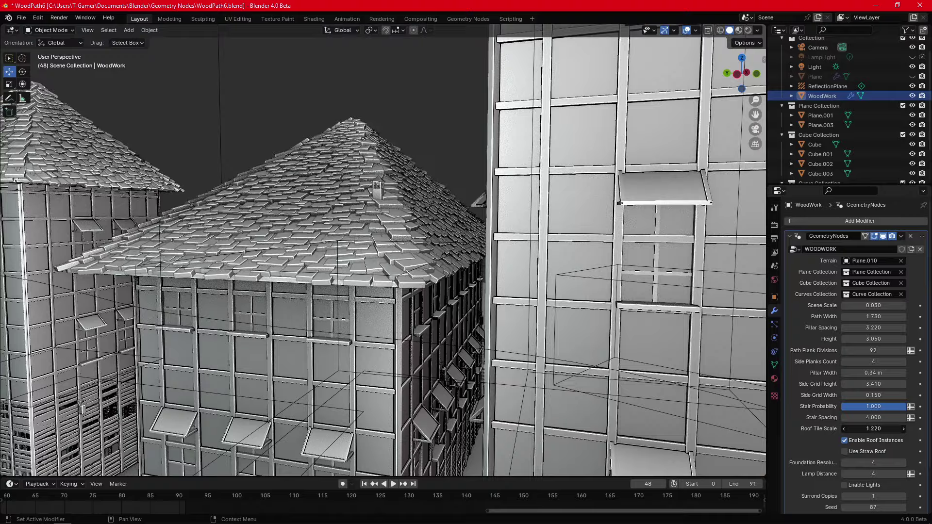
pyautogui.moveTo(340, 214)
pyautogui.mouseDown(button='middle')
pyautogui.moveTo(512, 188)
pyautogui.moveTo(392, 214)
pyautogui.moveTo(555, 196)
pyautogui.moveTo(517, 206)
pyautogui.moveTo(513, 186)
pyautogui.mouseUp(button='middle')
pyautogui.scroll(3, 556, 196)
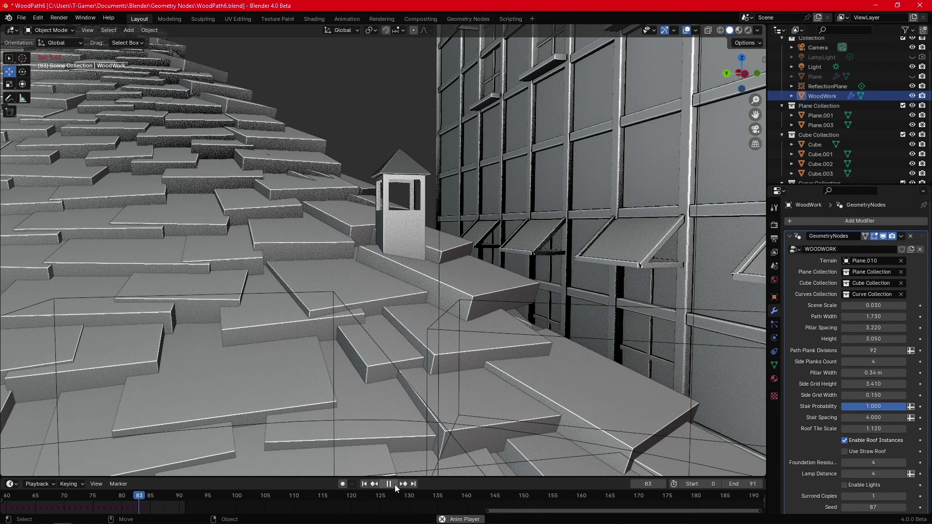
# Step: Adjust the Seed, replay the animation and pause it at frame 76
pyautogui.press('Escape')
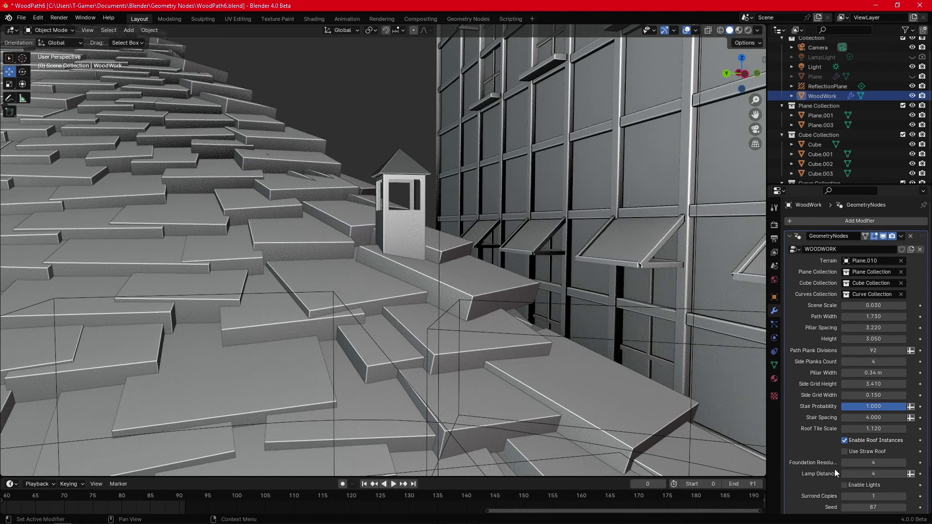
pyautogui.scroll(-1, 875, 491)
pyautogui.moveTo(873, 488)
pyautogui.mouseDown()
pyautogui.moveTo(903, 488)
pyautogui.moveTo(890, 488)
pyautogui.mouseUp()
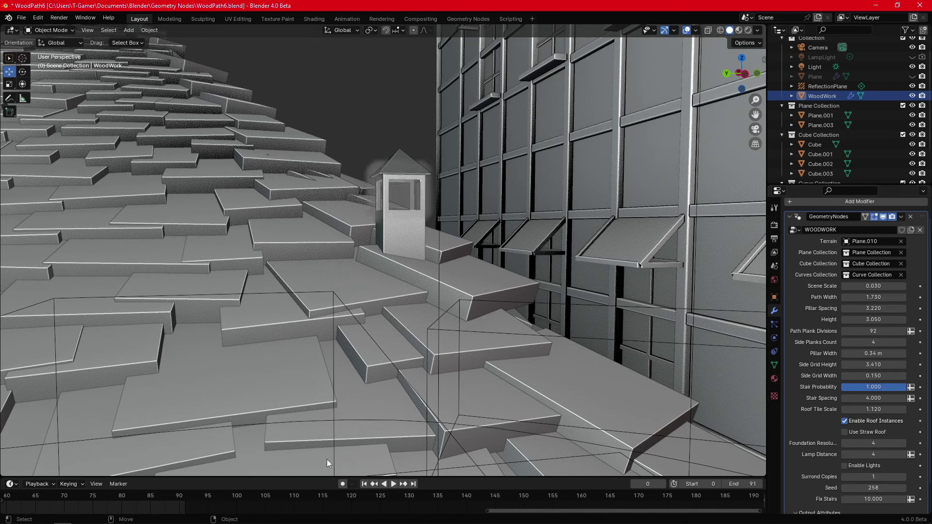
pyautogui.click(395, 485)
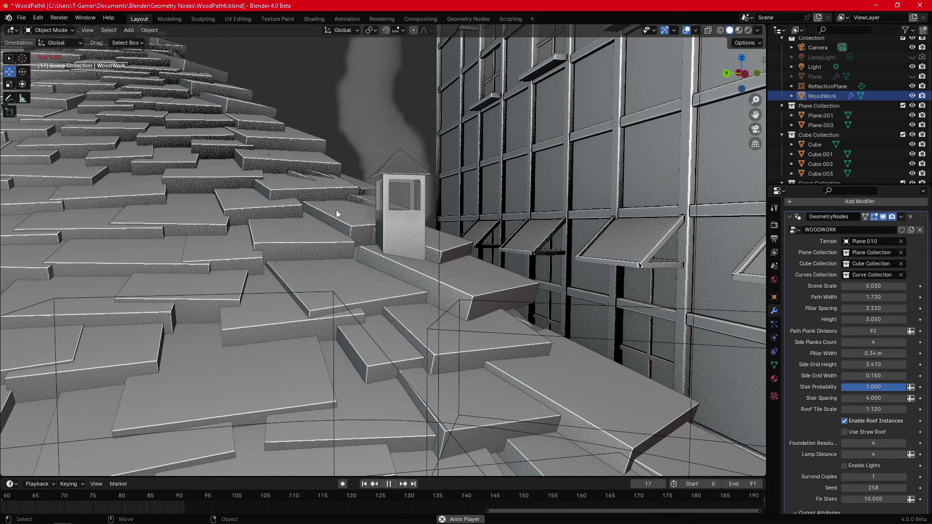
pyautogui.moveTo(375, 225)
pyautogui.keyDown('ctrl'); pyautogui.mouseDown(button='middle')
pyautogui.moveTo(427, 252)
pyautogui.moveTo(463, 240)
pyautogui.mouseUp(button='middle'); pyautogui.keyUp('ctrl')
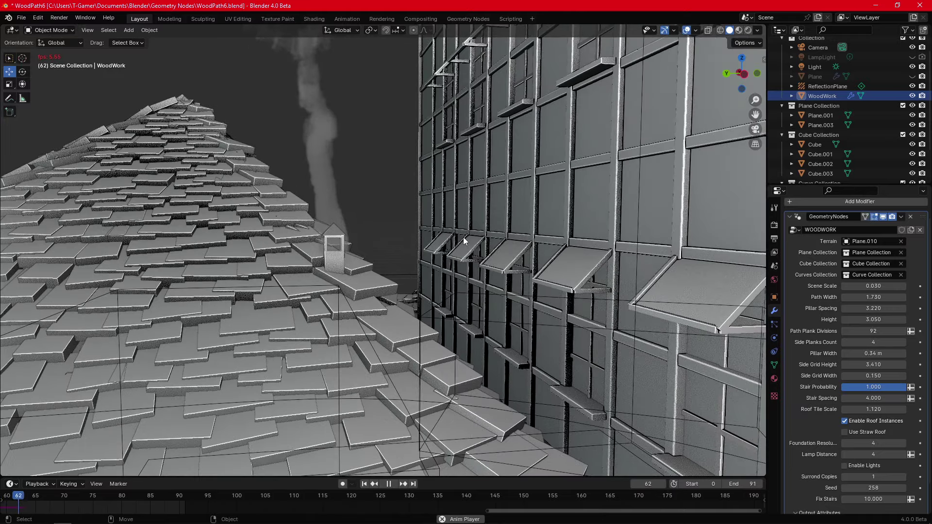
pyautogui.click(391, 485)
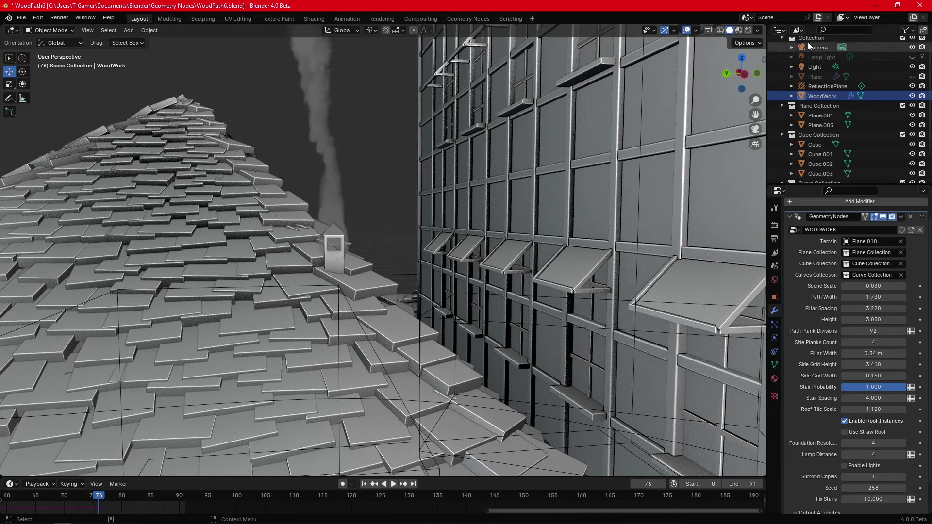
# Step: Switch to Material Preview and zoom in on the tower roof
pyautogui.click(740, 32)
pyautogui.moveTo(474, 167)
pyautogui.mouseDown(button='middle')
pyautogui.moveTo(489, 144)
pyautogui.moveTo(505, 206)
pyautogui.moveTo(369, 307)
pyautogui.moveTo(461, 212)
pyautogui.moveTo(543, 194)
pyautogui.moveTo(459, 223)
pyautogui.mouseUp(button='middle')
pyautogui.scroll(2, 464, 204)
pyautogui.scroll(3, 474, 185)
pyautogui.scroll(3, 475, 182)
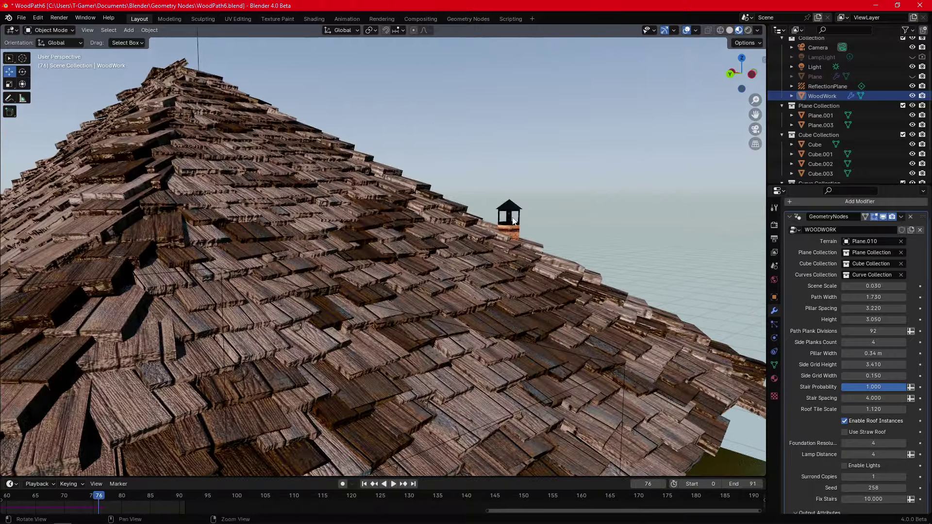
pyautogui.scroll(-3, 622, 276)
pyautogui.scroll(5, 627, 260)
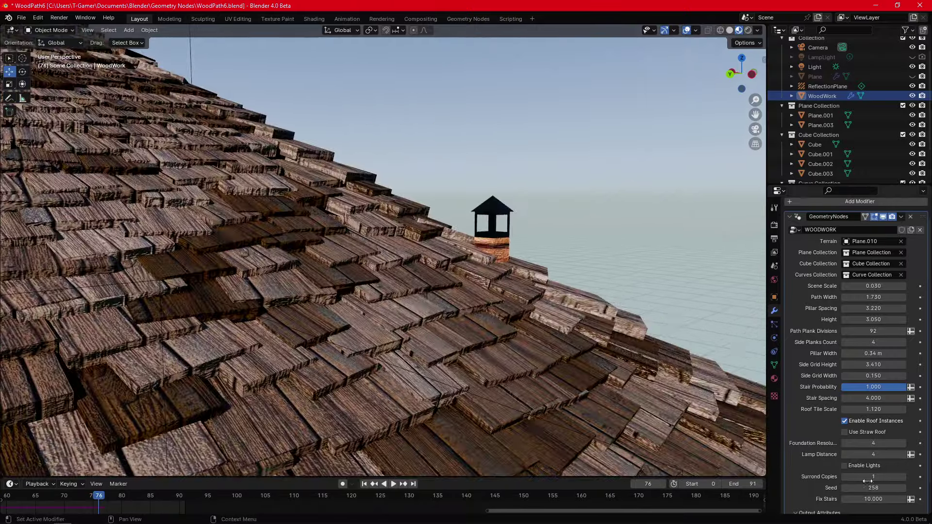
# Step: Set the WoodWork Seed to 184 in Solid shading, then zoom out around the tower
pyautogui.moveTo(868, 488); pyautogui.dragTo(868, 488)
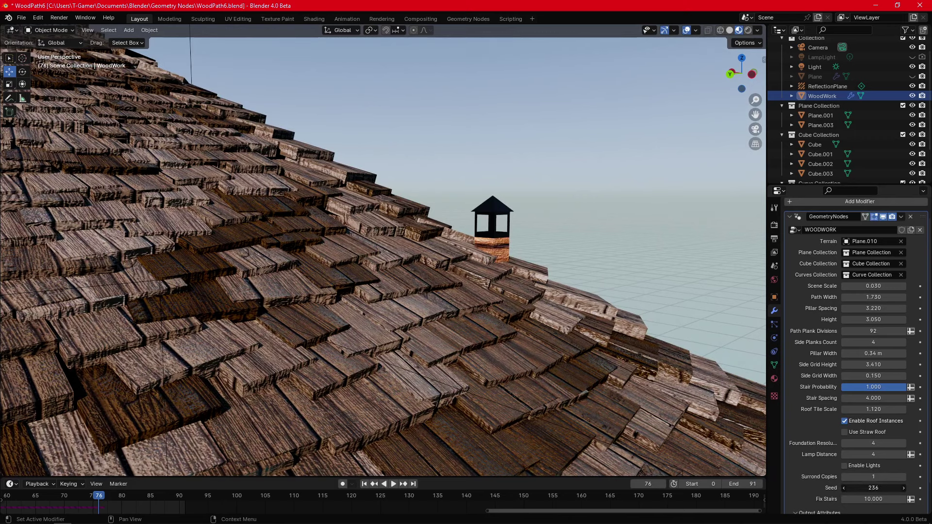
pyautogui.moveTo(868, 488); pyautogui.dragTo(867, 488)
pyautogui.click(730, 30)
pyautogui.moveTo(728, 37)
pyautogui.mouseDown(button='middle')
pyautogui.moveTo(607, 165)
pyautogui.moveTo(646, 163)
pyautogui.mouseUp(button='middle')
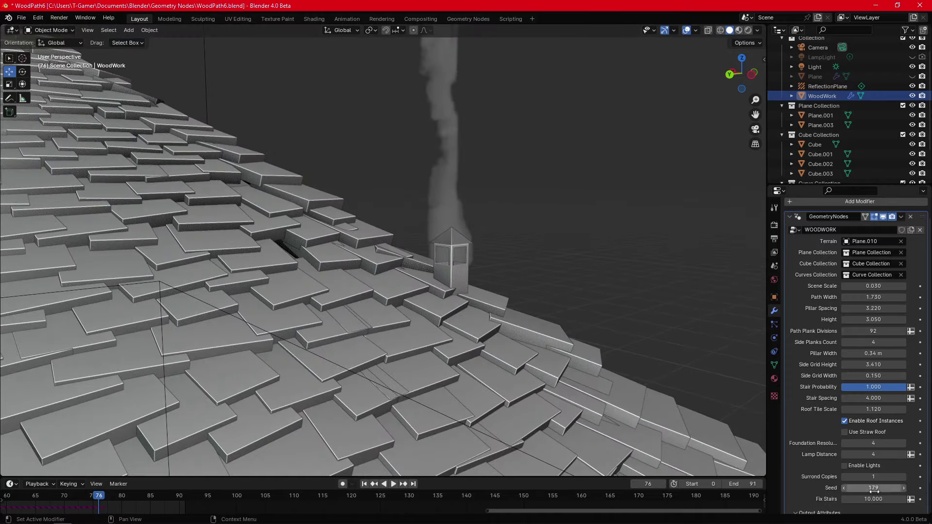
pyautogui.click(904, 488)
pyautogui.click(904, 489)
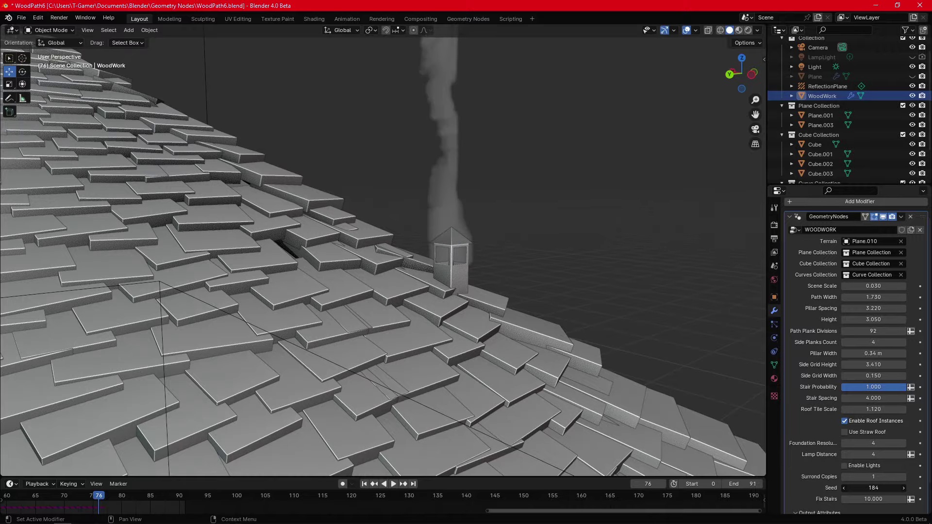
pyautogui.moveTo(869, 488); pyautogui.dragTo(874, 492)
pyautogui.scroll(-3, 488, 226)
pyautogui.scroll(-3, 439, 268)
pyautogui.scroll(-2, 517, 155)
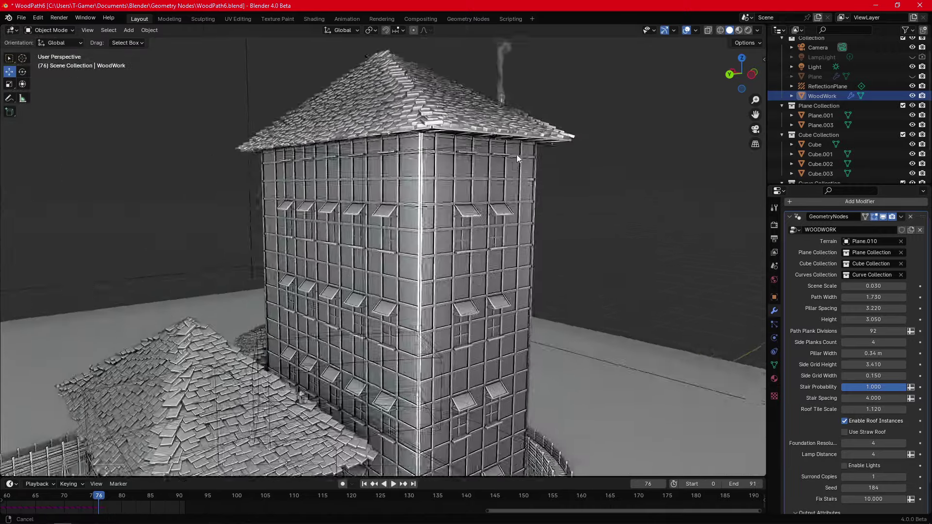
pyautogui.scroll(-2, 507, 212)
pyautogui.moveTo(507, 212)
pyautogui.mouseDown(button='middle')
pyautogui.moveTo(523, 204)
pyautogui.moveTo(474, 209)
pyautogui.mouseUp(button='middle')
# Step: Switch to Rendered shading and hide the Cube Collection and Plane Collection
pyautogui.click(749, 30)
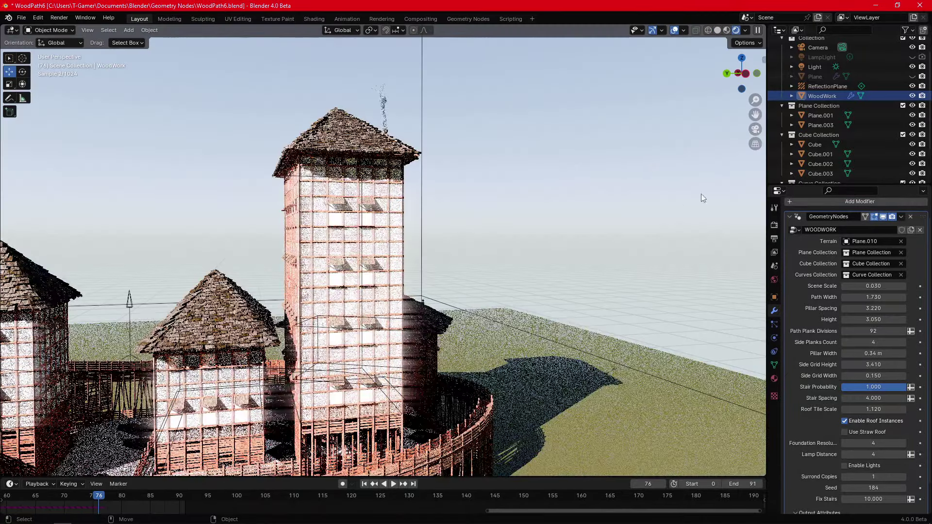
pyautogui.click(913, 135)
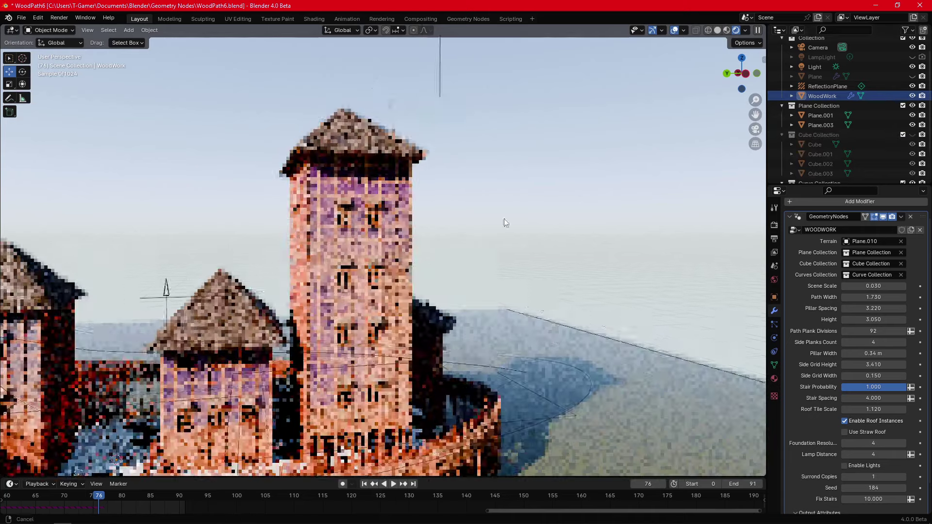
pyautogui.keyDown('ctrl'); pyautogui.moveTo(504, 223); pyautogui.dragTo(587, 188, button='middle'); pyautogui.keyUp('ctrl')
pyautogui.scroll(-5, 634, 147)
pyautogui.moveTo(633, 147); pyautogui.dragTo(580, 219, button='middle')
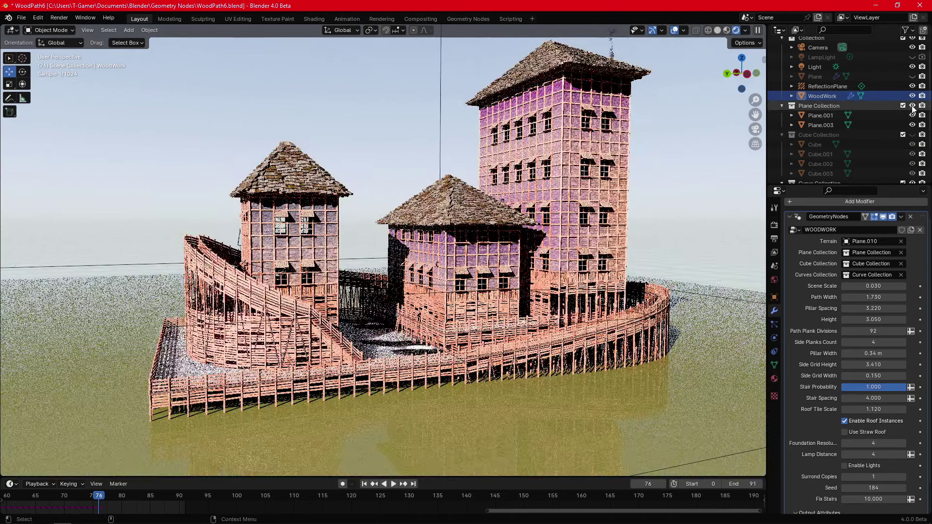
pyautogui.click(913, 105)
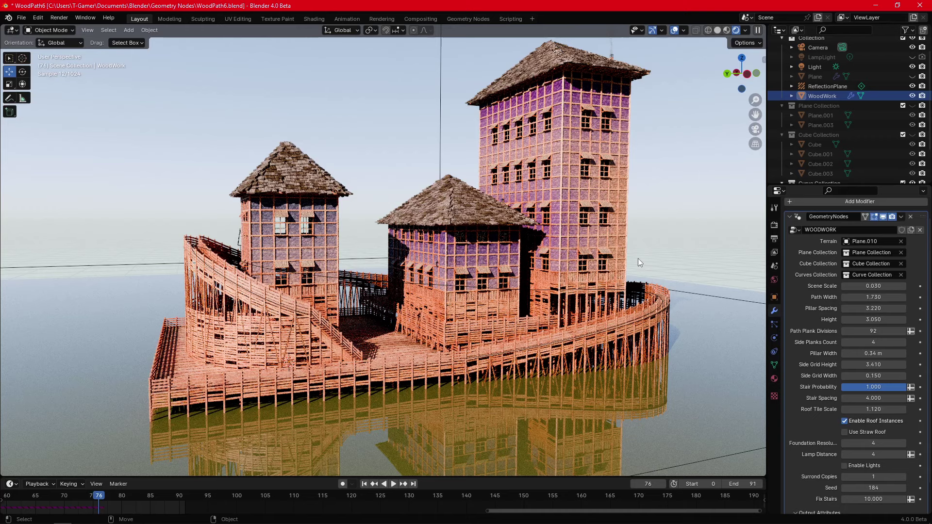
# Step: Enable Use Straw Roof and set Roof Tile Scale to 2.810
pyautogui.click(845, 432)
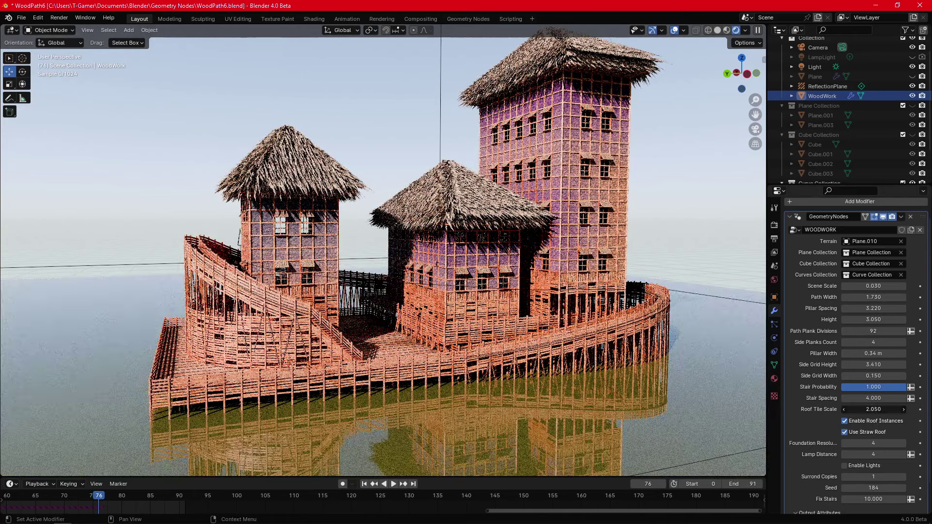
pyautogui.moveTo(873, 409); pyautogui.dragTo(903, 409)
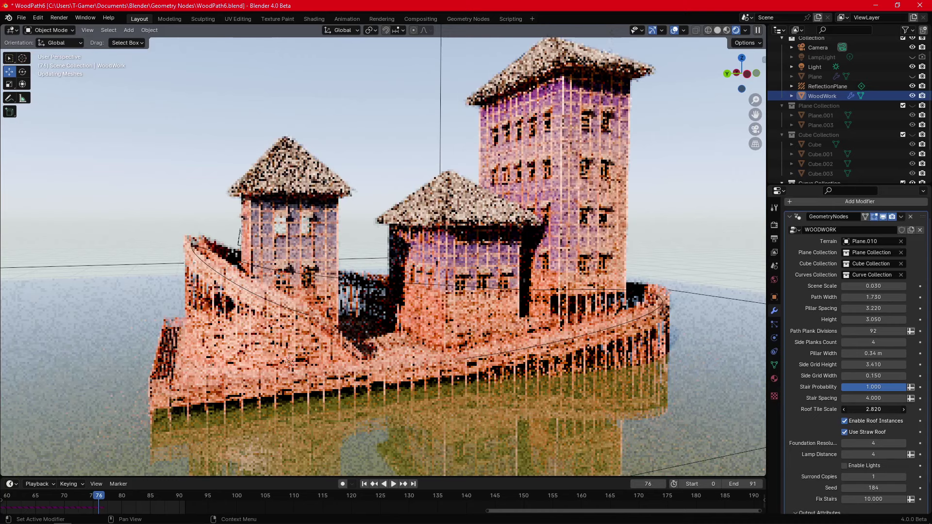
pyautogui.moveTo(903, 409); pyautogui.dragTo(900, 409)
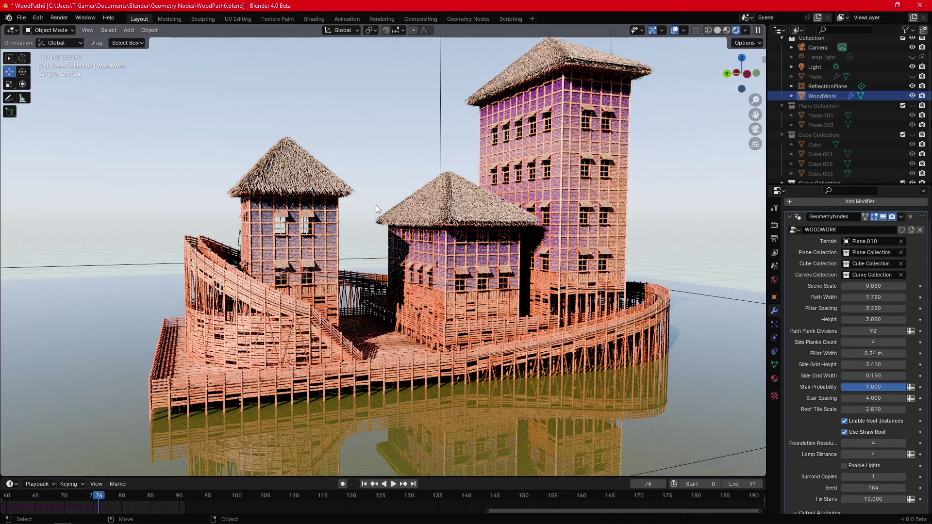
# Step: Switch to Material Preview, orbit the buildings, and select the water plane Plane.002
pyautogui.moveTo(303, 249)
pyautogui.mouseDown(button='middle')
pyautogui.moveTo(489, 251)
pyautogui.moveTo(419, 252)
pyautogui.moveTo(432, 221)
pyautogui.mouseUp(button='middle')
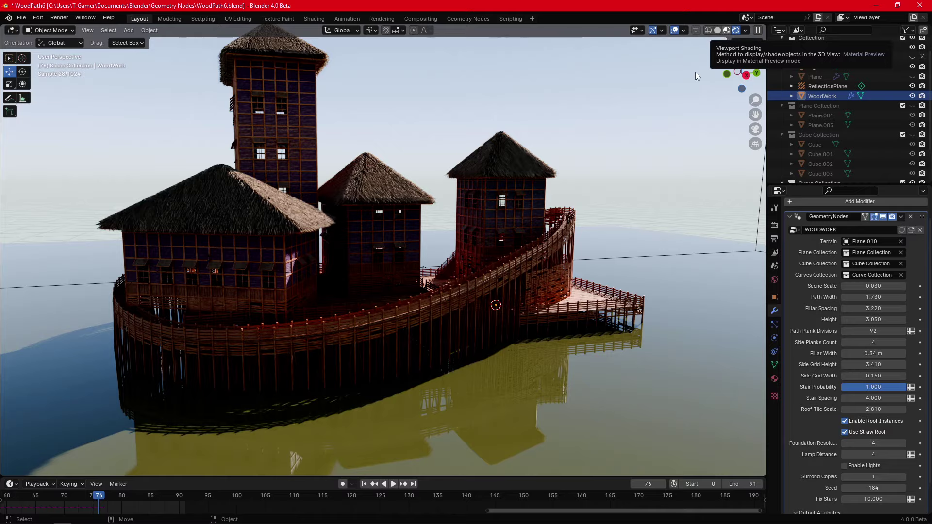
pyautogui.click(725, 31)
pyautogui.moveTo(553, 230); pyautogui.dragTo(380, 230, button='middle')
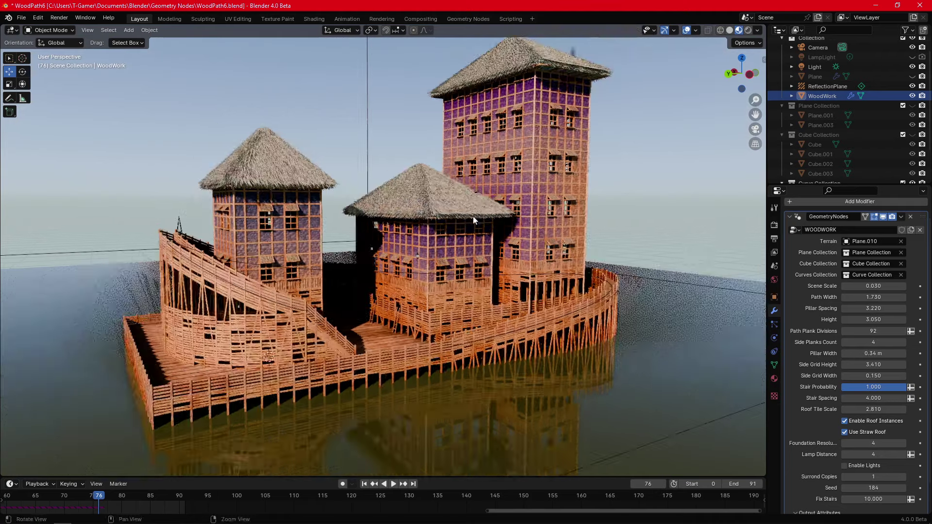
pyautogui.moveTo(379, 230)
pyautogui.mouseDown(button='middle')
pyautogui.moveTo(461, 220)
pyautogui.moveTo(451, 220)
pyautogui.moveTo(453, 252)
pyautogui.mouseUp(button='middle')
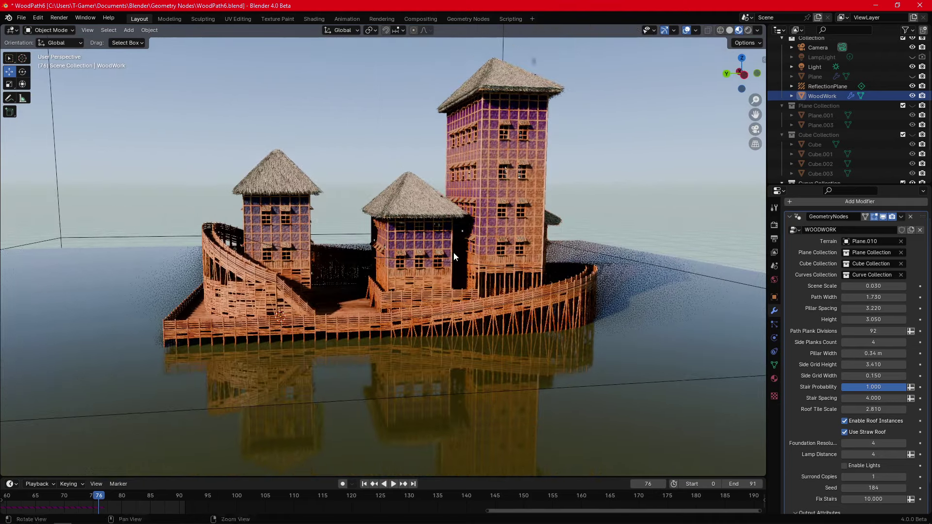
pyautogui.click(645, 317)
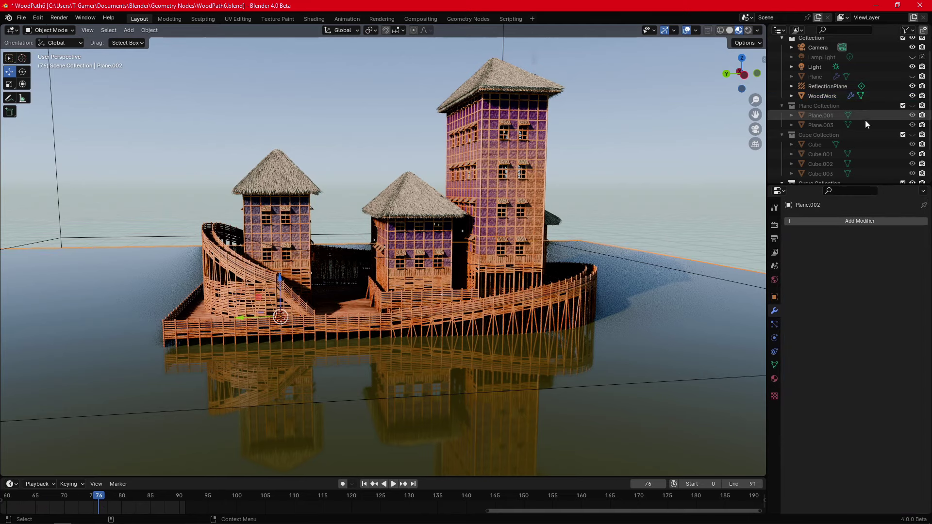
# Step: Hide the water plane Plane.002, show the terrain Plane.010, and switch to Solid shading
pyautogui.scroll(-3, 865, 121)
pyautogui.click(913, 163)
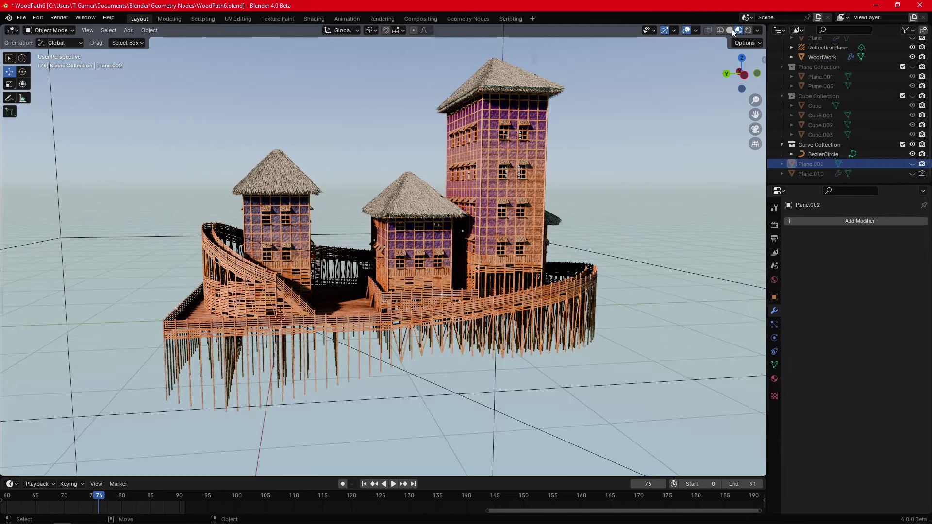
pyautogui.click(730, 30)
pyautogui.scroll(2, 858, 109)
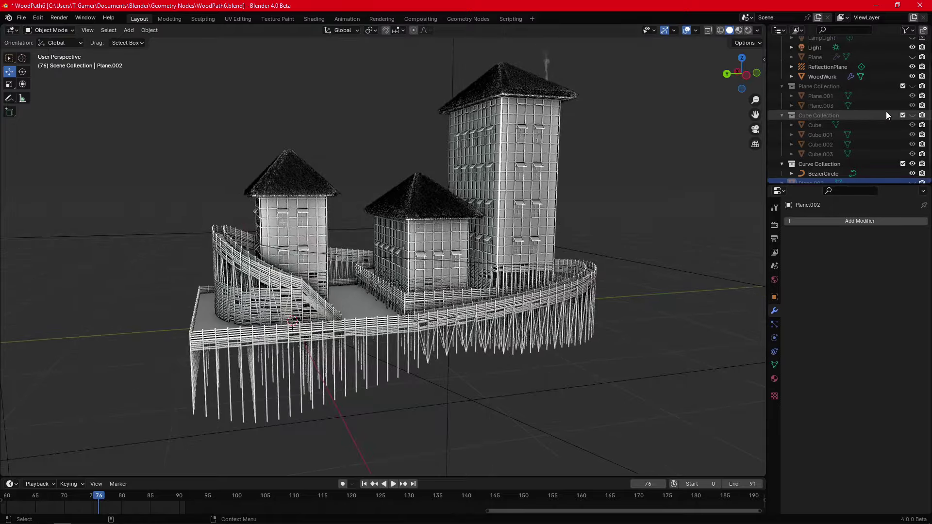
pyautogui.scroll(-2, 909, 164)
pyautogui.click(912, 164)
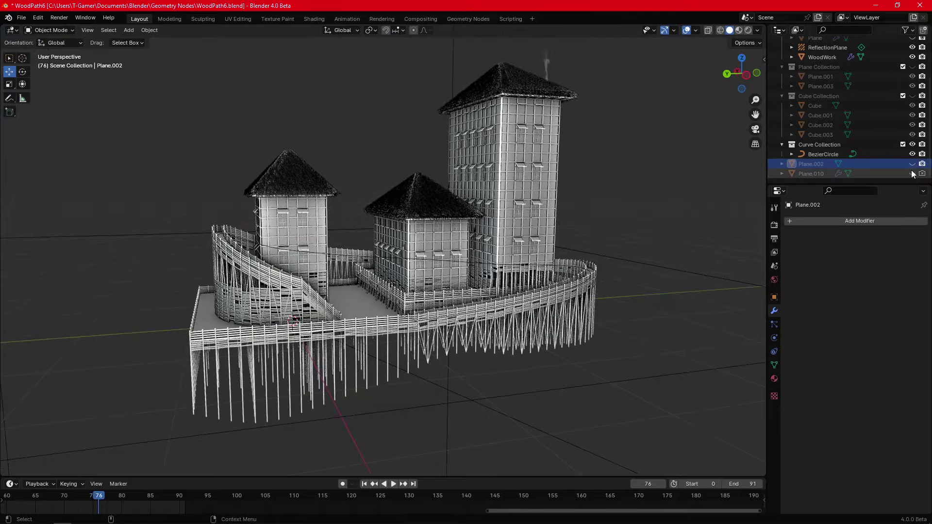
pyautogui.click(912, 164)
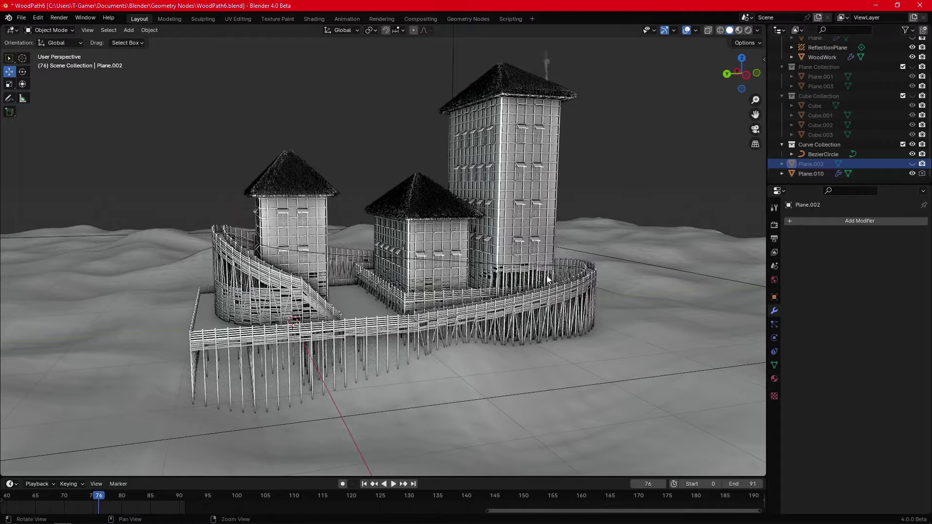
# Step: Select terrain Plane.010, re-show the Plane and Cube Collections, then select Plane.001
pyautogui.moveTo(551, 184)
pyautogui.mouseDown(button='middle')
pyautogui.moveTo(551, 204)
pyautogui.moveTo(418, 212)
pyautogui.moveTo(585, 209)
pyautogui.mouseUp(button='middle')
pyautogui.scroll(3, 551, 204)
pyautogui.click(587, 204)
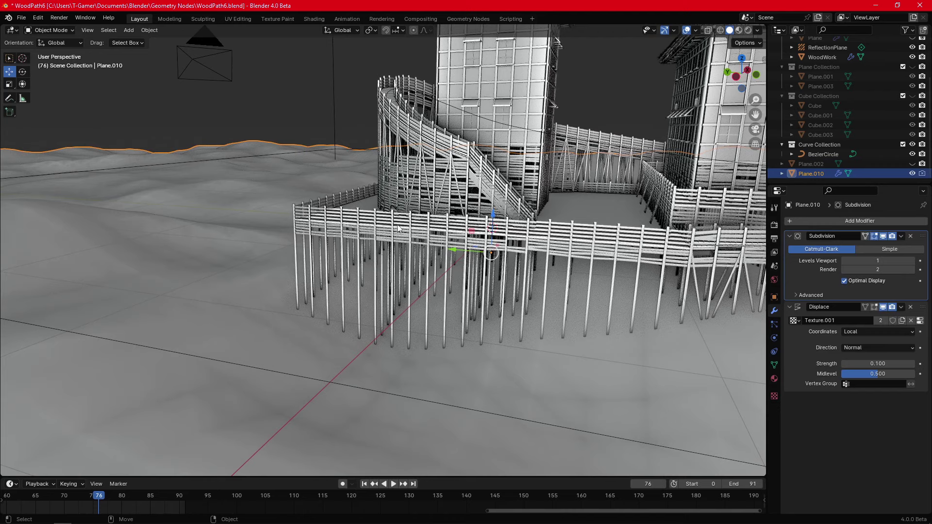
pyautogui.click(912, 66)
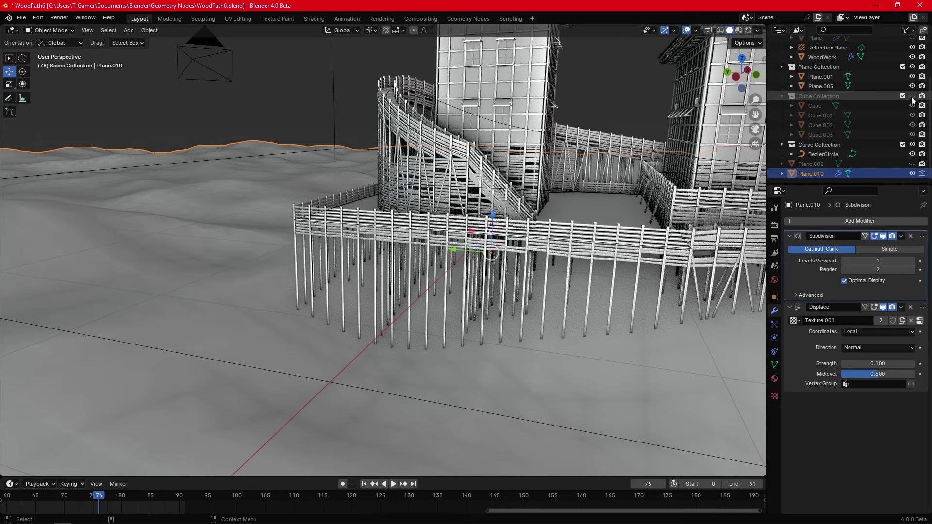
pyautogui.click(913, 95)
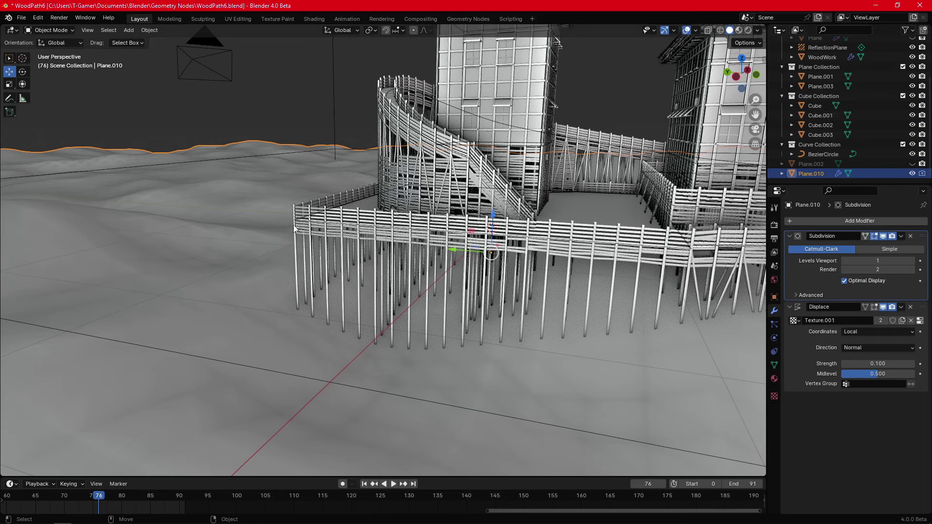
pyautogui.click(339, 224)
# Step: Move the walkway platform Plane.001 along the Z axis
pyautogui.moveTo(534, 199); pyautogui.dragTo(485, 194, button='middle')
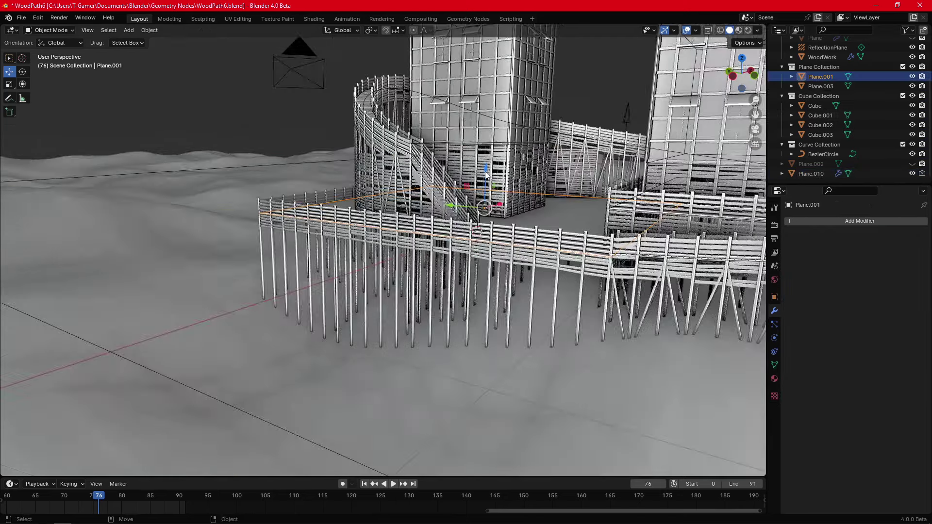
pyautogui.press('g')
pyautogui.press('z')
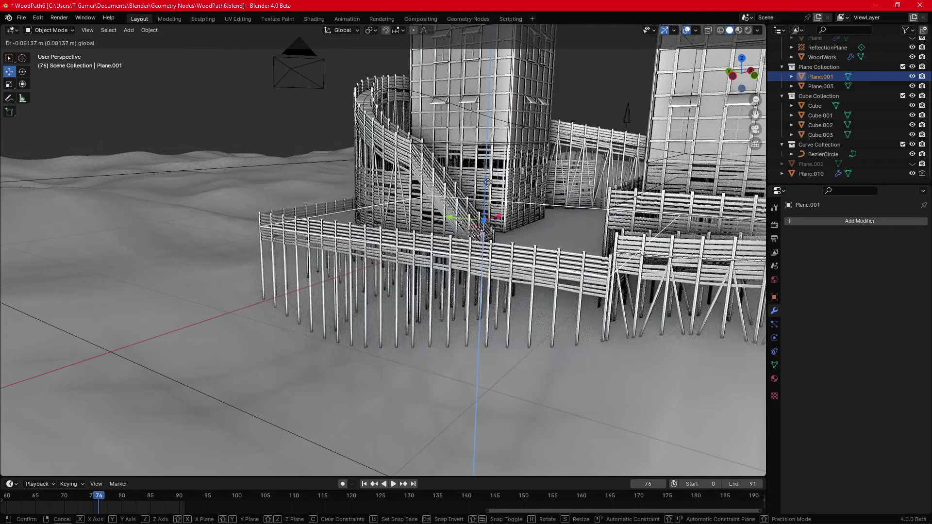
pyautogui.click(490, 180)
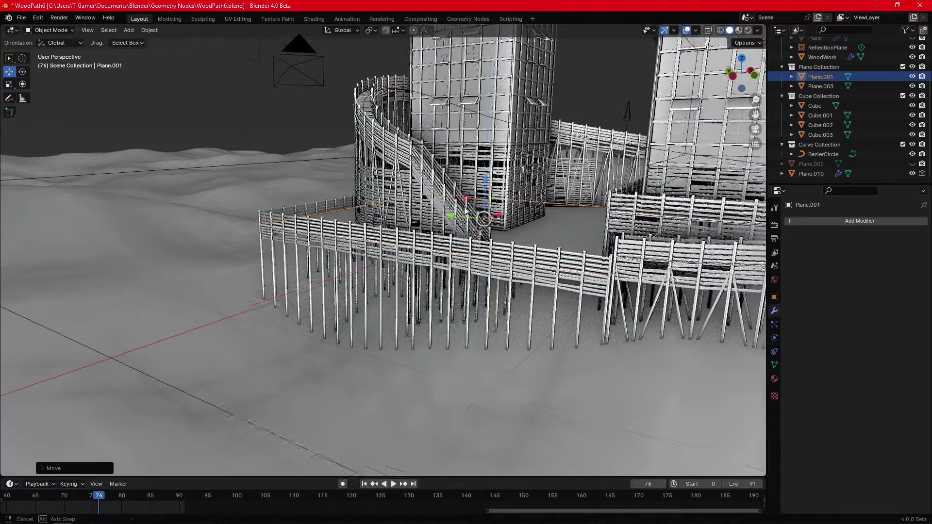
pyautogui.moveTo(490, 179)
pyautogui.mouseDown(button='middle')
pyautogui.moveTo(421, 226)
pyautogui.moveTo(374, 235)
pyautogui.mouseUp(button='middle')
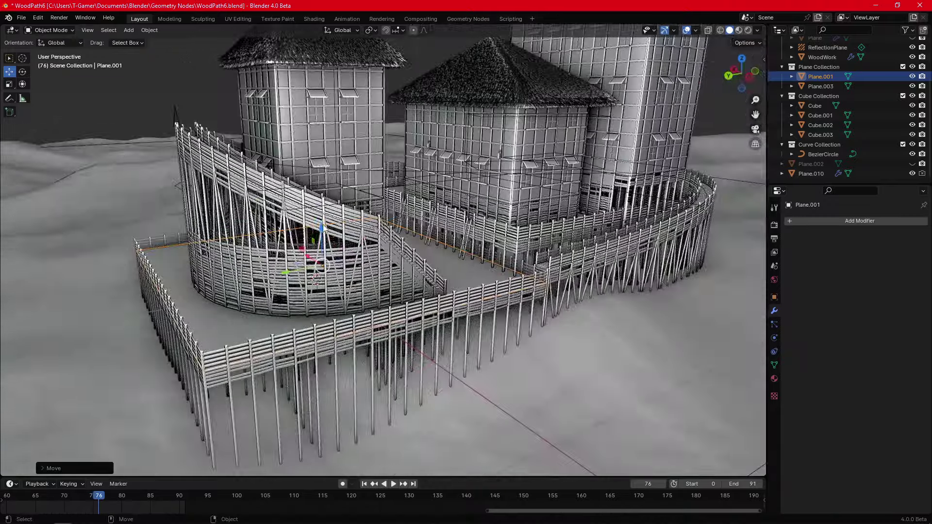
# Step: Drag the platform up and down, undoing to leave it raised on its stilts
pyautogui.moveTo(322, 227); pyautogui.dragTo(329, 208)
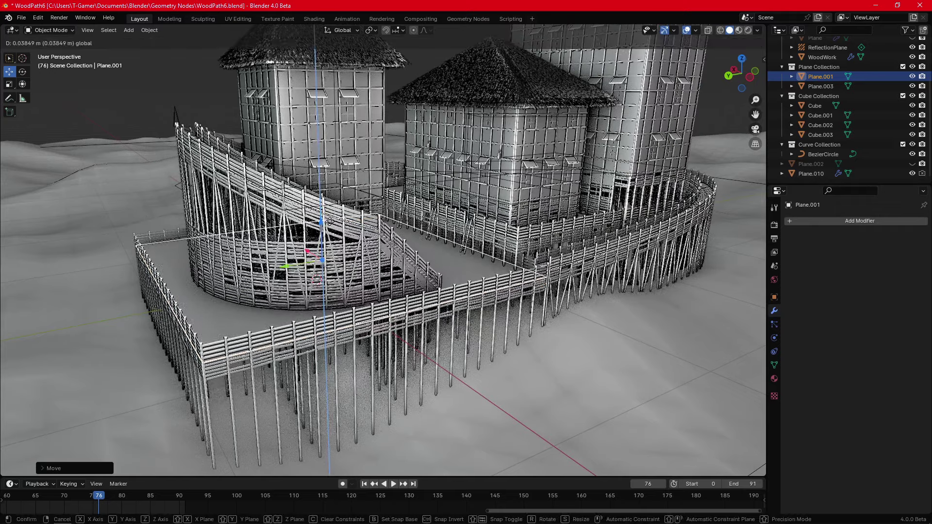
pyautogui.moveTo(328, 208); pyautogui.dragTo(356, 223)
pyautogui.hotkey('ctrl', 'z')
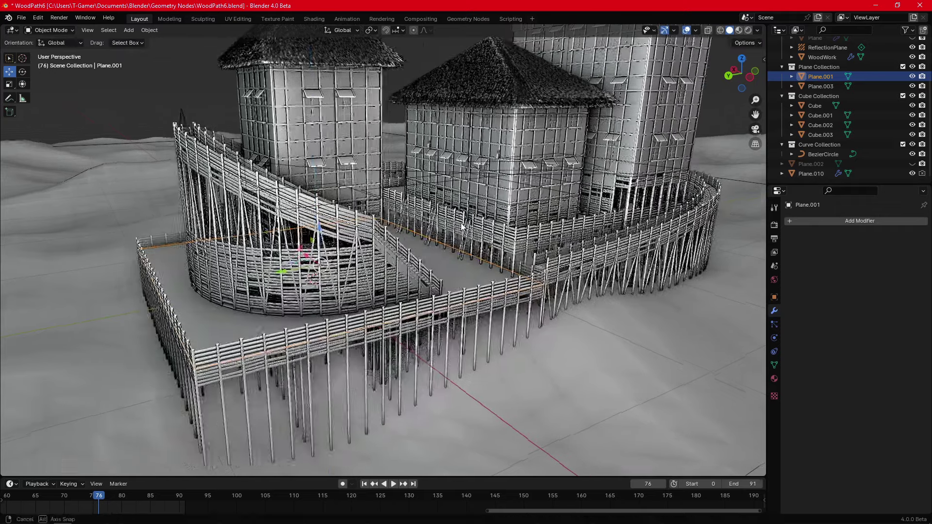
pyautogui.moveTo(427, 224)
pyautogui.mouseDown(button='middle')
pyautogui.moveTo(457, 226)
pyautogui.moveTo(343, 237)
pyautogui.moveTo(395, 295)
pyautogui.mouseUp(button='middle')
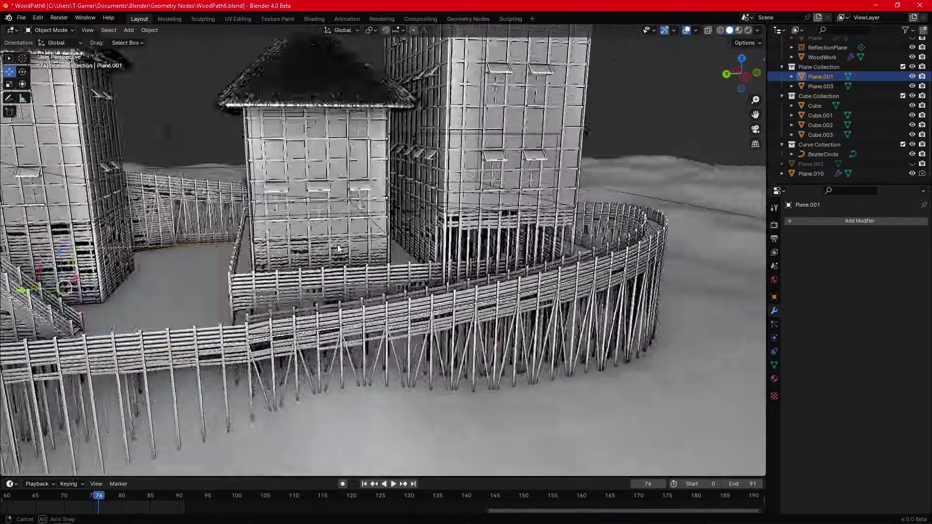
pyautogui.scroll(2, 397, 292)
pyautogui.scroll(2, 401, 292)
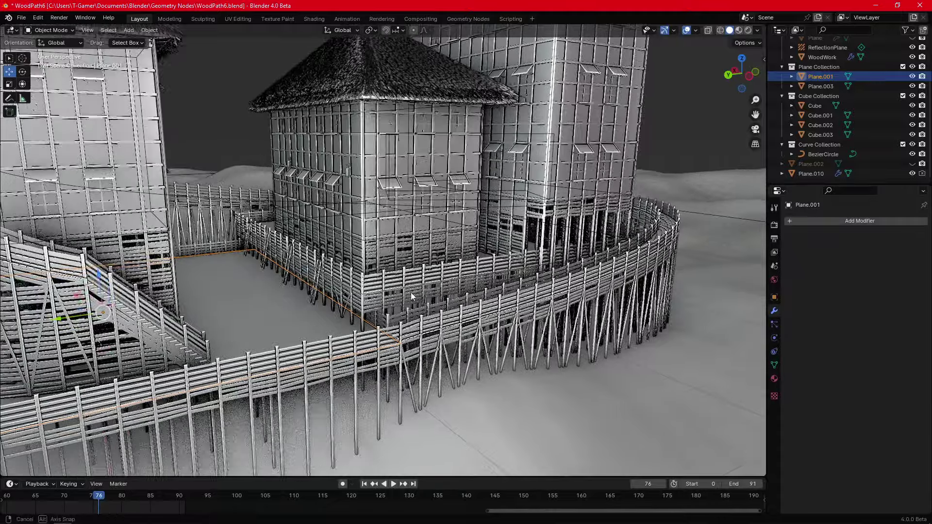
pyautogui.scroll(2, 411, 292)
pyautogui.moveTo(411, 292)
pyautogui.mouseDown(button='middle')
pyautogui.moveTo(361, 271)
pyautogui.moveTo(420, 302)
pyautogui.mouseUp(button='middle')
pyautogui.scroll(-5, 362, 271)
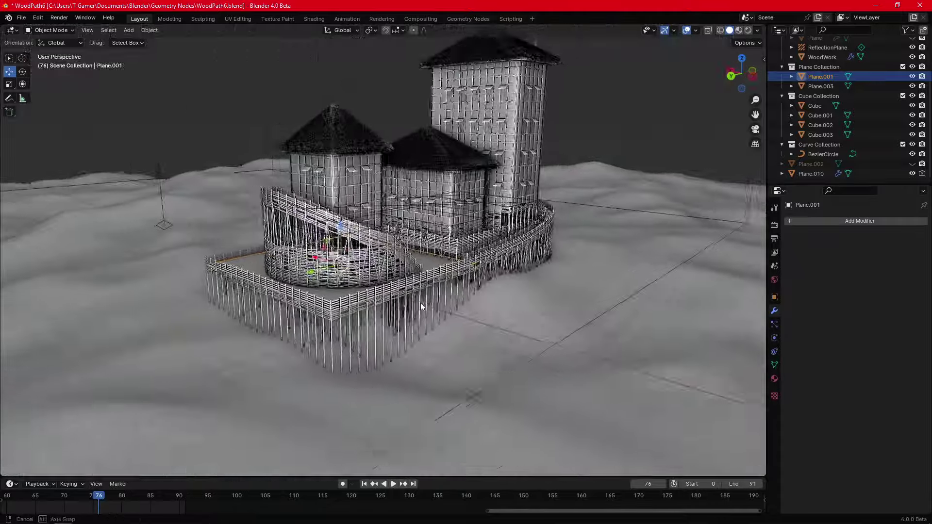
# Step: Duplicate the walkway platform and place the copy beside the fort
pyautogui.hotkey('shift', 'd')
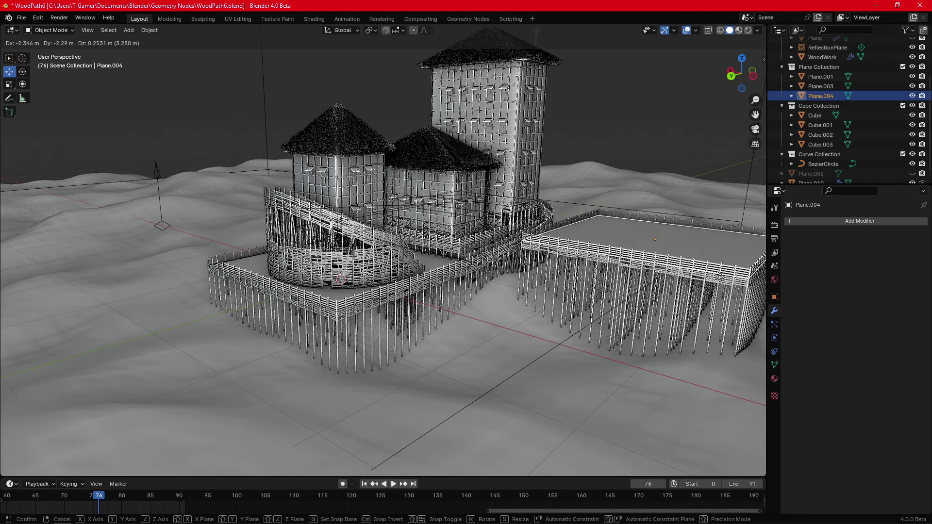
pyautogui.click(705, 276)
pyautogui.moveTo(349, 185); pyautogui.dragTo(371, 178, button='middle')
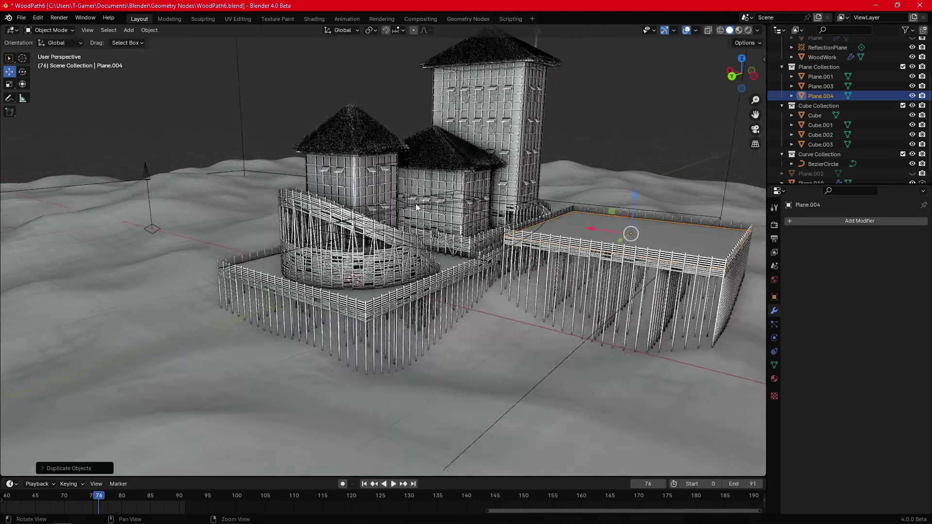
# Step: Duplicate the middle thatched house Cube.001 onto the new platform
pyautogui.click(371, 180)
pyautogui.click(461, 196)
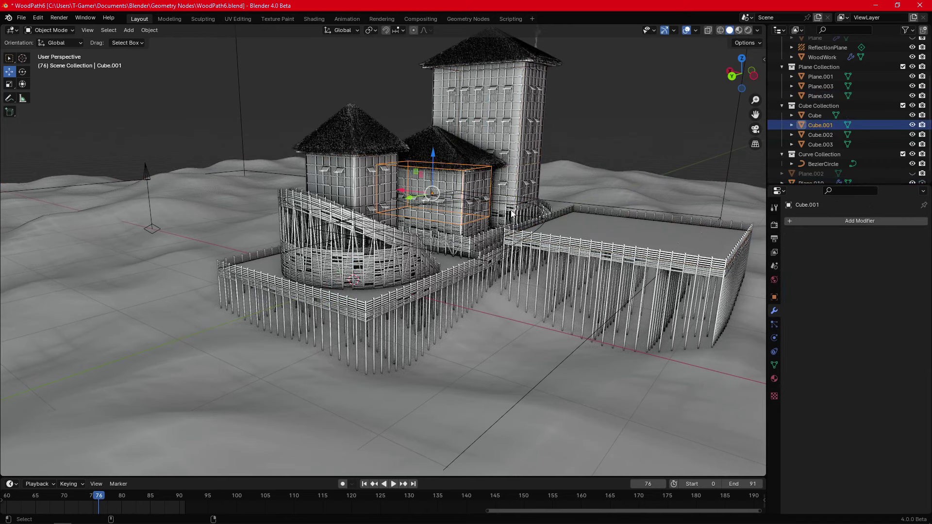
pyautogui.hotkey('shift', 'd')
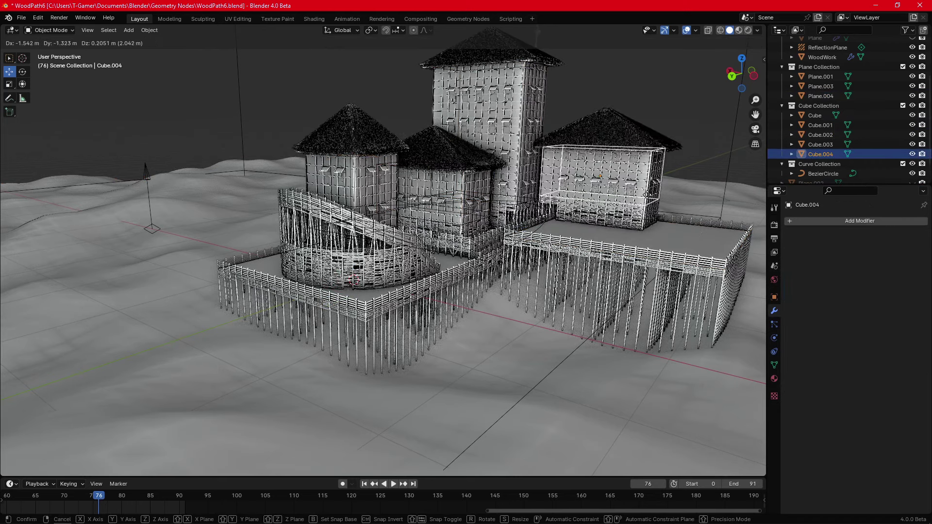
pyautogui.click(636, 187)
# Step: Duplicate the house copy again and place the second copy beside it on the platform
pyautogui.moveTo(636, 187); pyautogui.dragTo(529, 227, button='middle')
pyautogui.scroll(2, 529, 227)
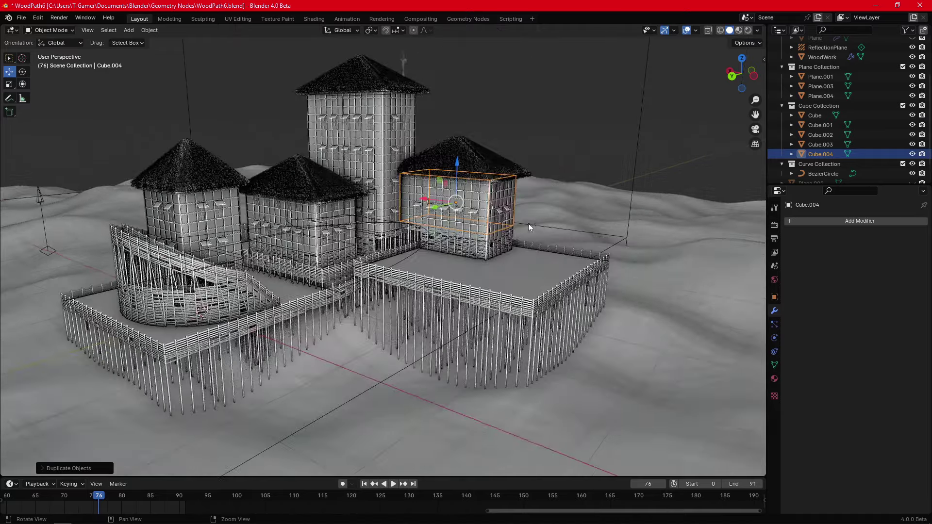
pyautogui.scroll(2, 528, 223)
pyautogui.scroll(3, 533, 181)
pyautogui.moveTo(533, 182); pyautogui.dragTo(539, 184, button='middle')
pyautogui.scroll(-3, 539, 184)
pyautogui.hotkey('shift', 'd')
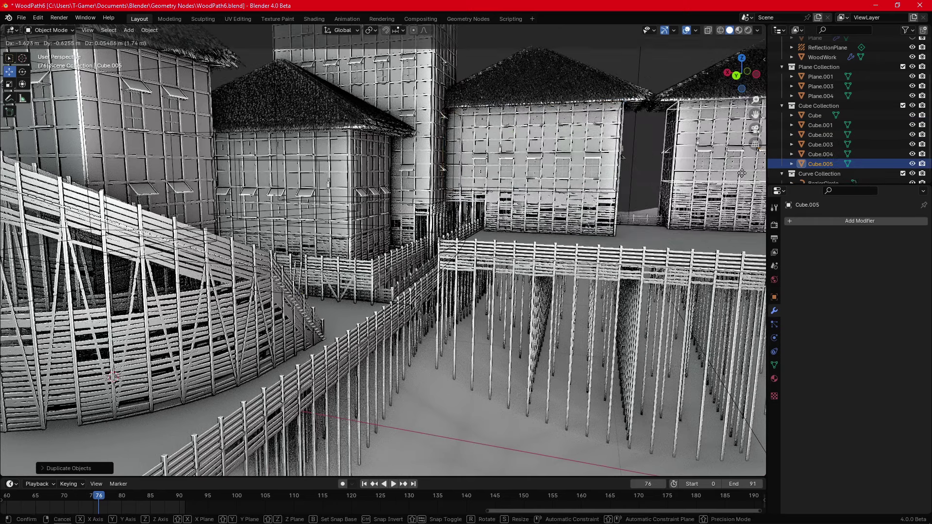
pyautogui.click(668, 201)
pyautogui.scroll(-5, 668, 201)
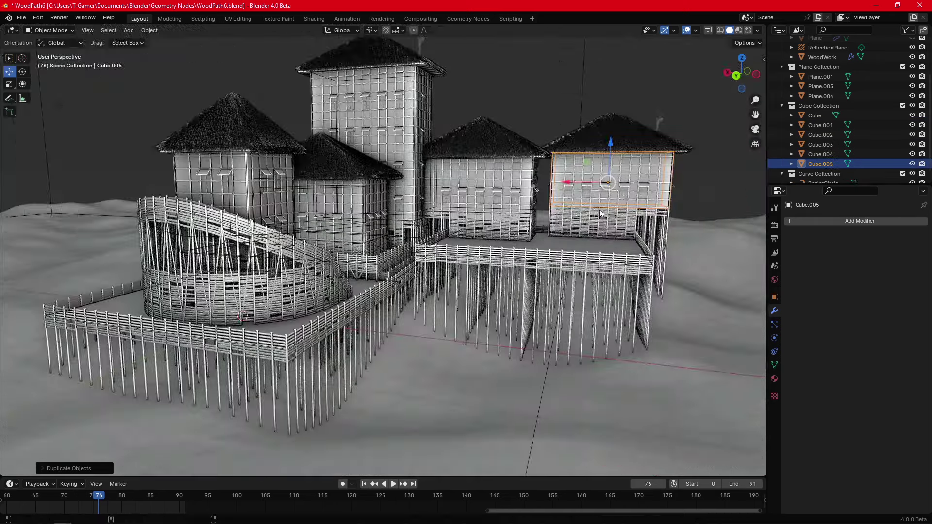
# Step: Select the newest house copy Cube.005 and widen it along the Y axis
pyautogui.press('super')
pyautogui.click(687, 105)
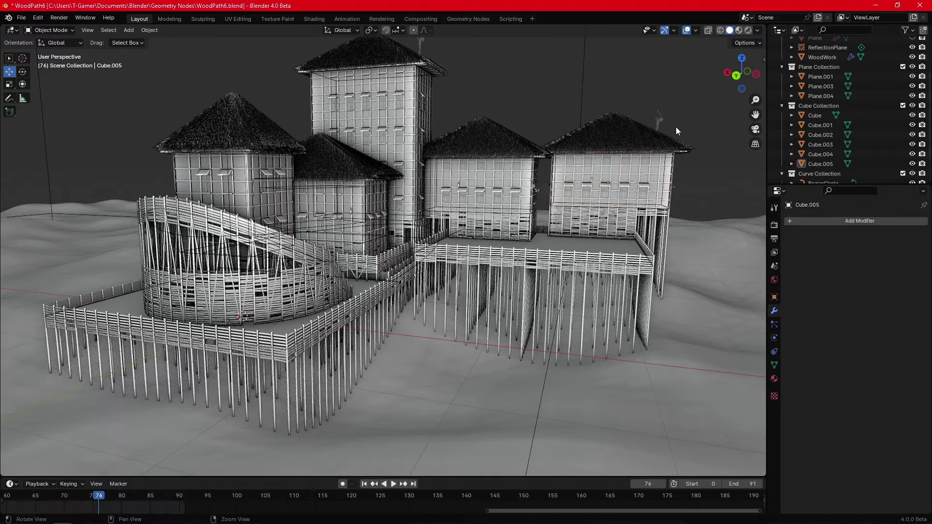
pyautogui.moveTo(676, 127)
pyautogui.mouseDown(button='middle')
pyautogui.moveTo(628, 131)
pyautogui.moveTo(590, 201)
pyautogui.mouseUp(button='middle')
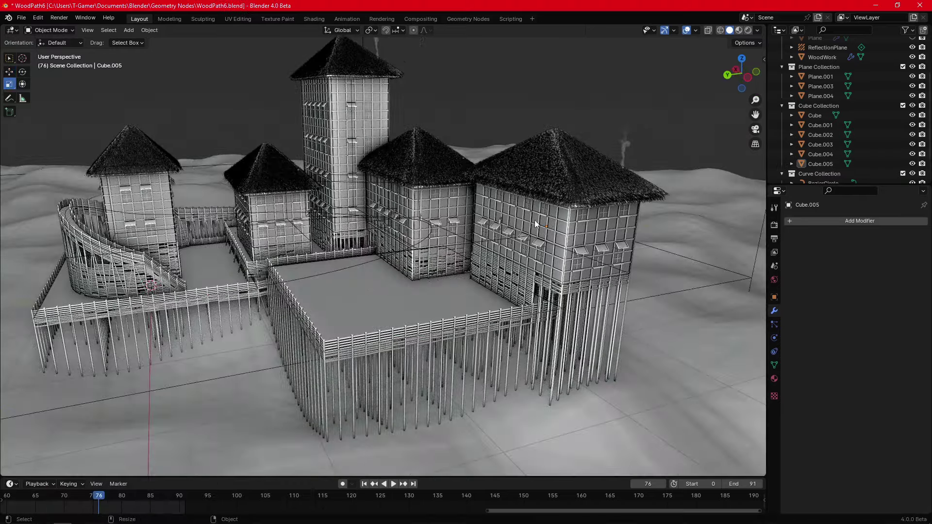
pyautogui.click(566, 228)
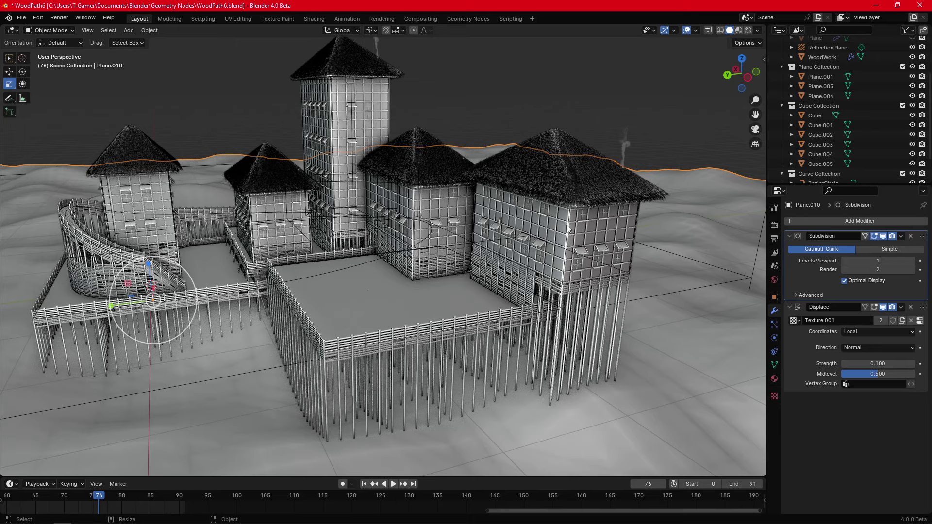
pyautogui.click(568, 229)
pyautogui.hotkey('shift', 'space')
pyautogui.press('r')
pyautogui.moveTo(578, 229); pyautogui.dragTo(428, 258, button='middle')
pyautogui.moveTo(391, 251); pyautogui.dragTo(388, 256)
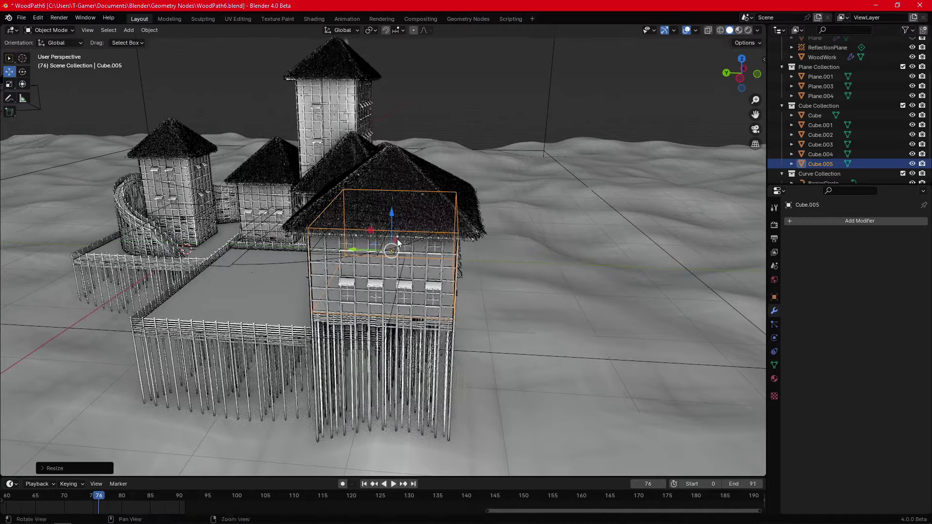
pyautogui.moveTo(389, 256); pyautogui.dragTo(393, 243, button='middle')
# Step: Reposition the house along Y, X and Z onto the right-hand stilt platform
pyautogui.hotkey('shift', 'space')
pyautogui.press('g')
pyautogui.moveTo(393, 242); pyautogui.dragTo(394, 242)
pyautogui.click(395, 241)
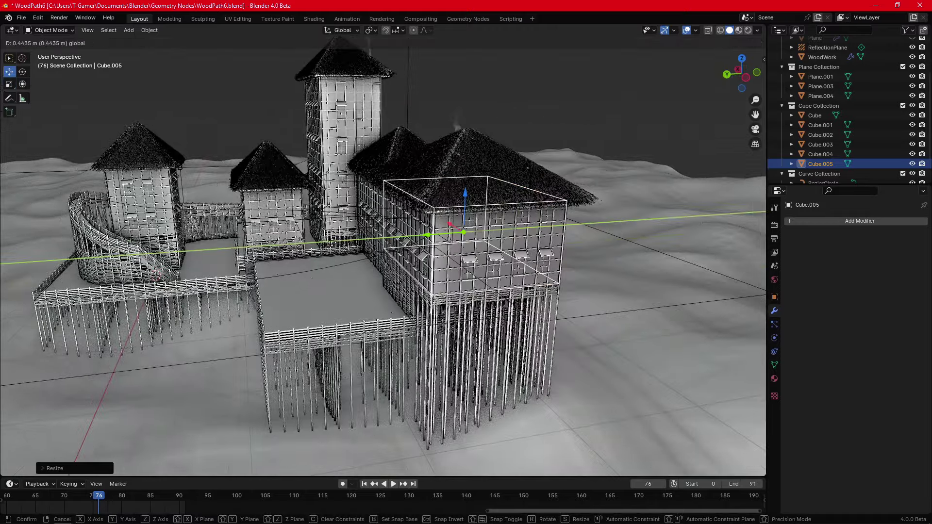
pyautogui.moveTo(394, 241)
pyautogui.mouseDown(button='middle')
pyautogui.moveTo(361, 249)
pyautogui.moveTo(515, 231)
pyautogui.mouseUp(button='middle')
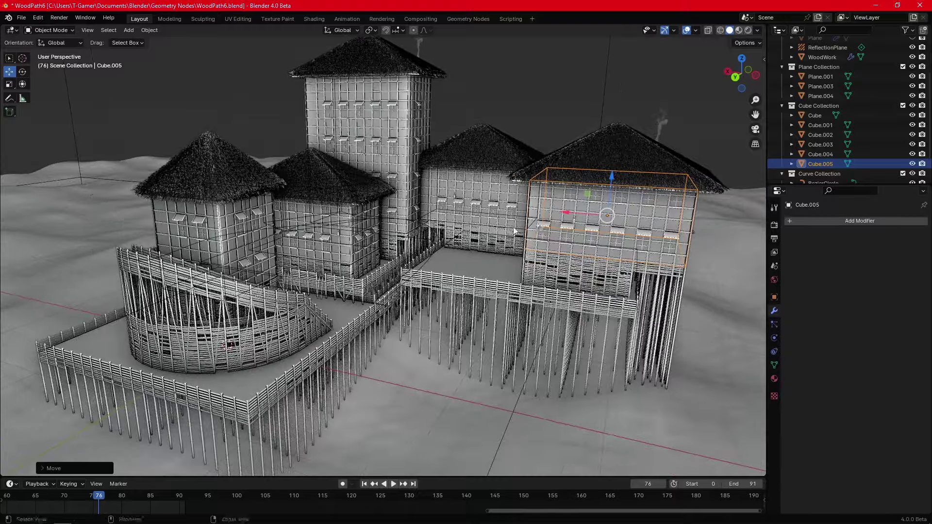
pyautogui.moveTo(570, 216); pyautogui.dragTo(451, 214)
pyautogui.moveTo(451, 214); pyautogui.dragTo(451, 166, button='middle')
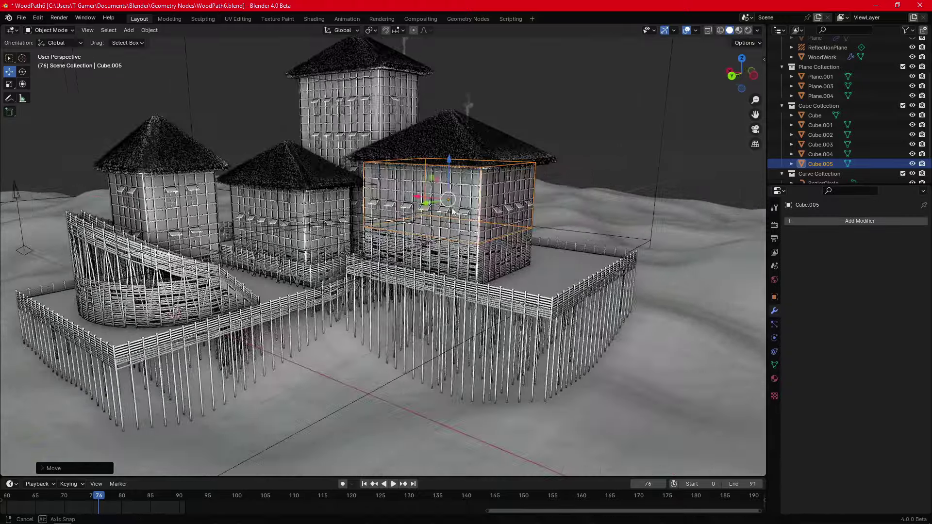
pyautogui.moveTo(451, 166); pyautogui.dragTo(449, 146)
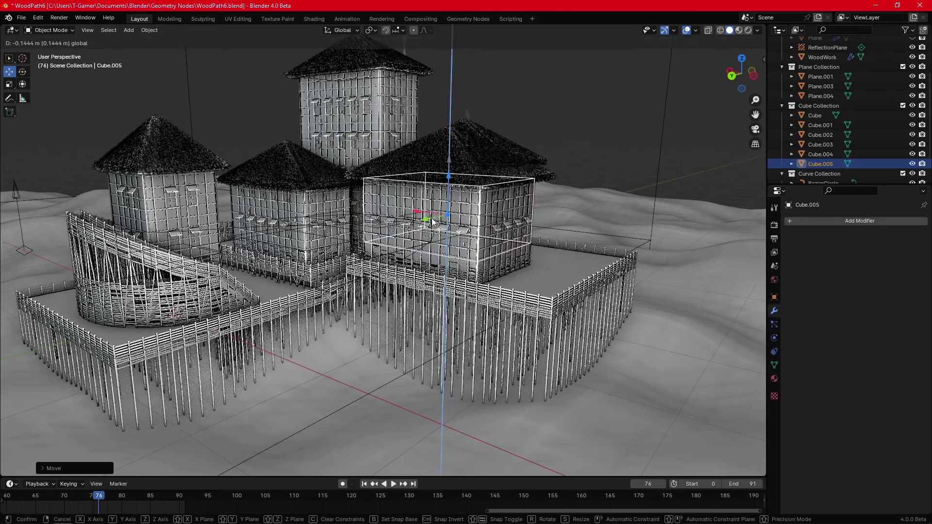
pyautogui.moveTo(450, 146); pyautogui.dragTo(410, 246, button='middle')
pyautogui.moveTo(379, 235)
pyautogui.mouseDown()
pyautogui.moveTo(355, 236)
pyautogui.moveTo(393, 178)
pyautogui.mouseUp()
pyautogui.press('z')
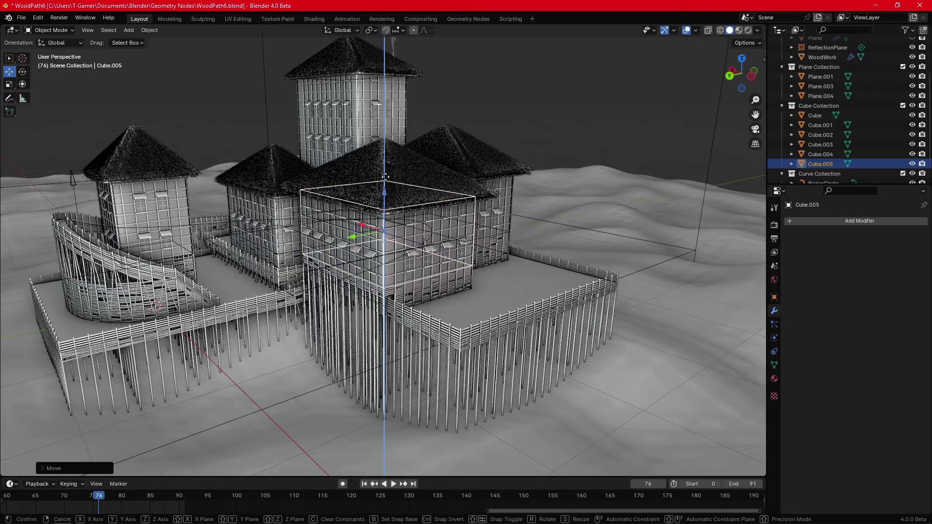
pyautogui.moveTo(393, 178); pyautogui.dragTo(424, 194, button='middle')
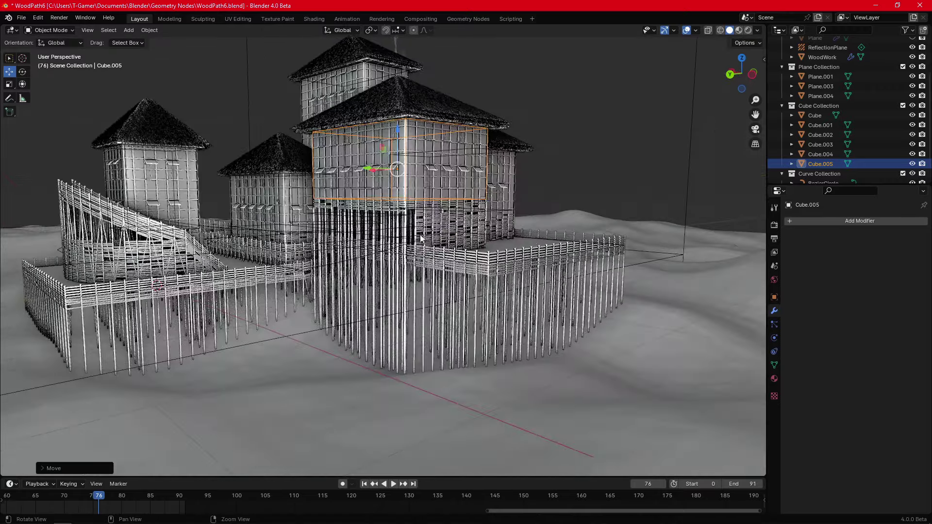
# Step: Switch to Material Preview shading to see the lit wood textures
pyautogui.scroll(3, 424, 194)
pyautogui.scroll(3, 426, 183)
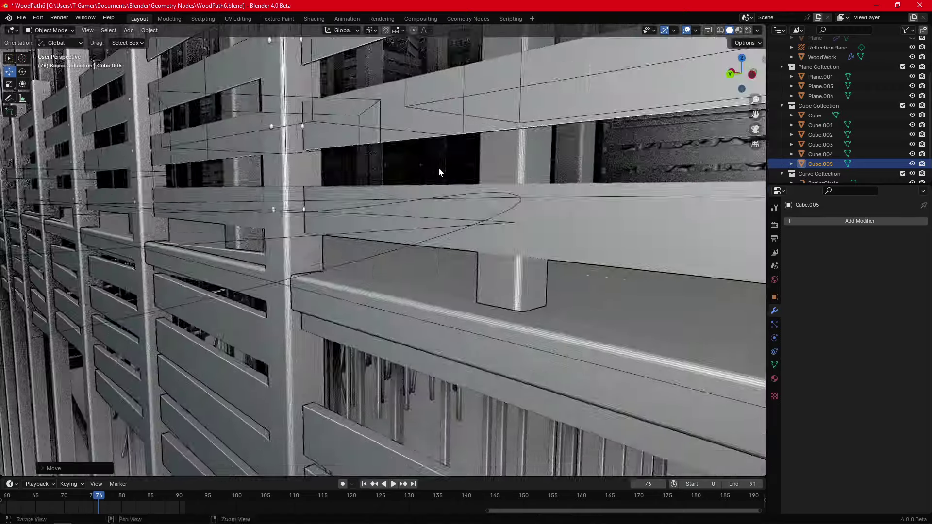
pyautogui.scroll(3, 437, 171)
pyautogui.scroll(2, 430, 196)
pyautogui.scroll(-3, 431, 191)
pyautogui.scroll(-3, 427, 208)
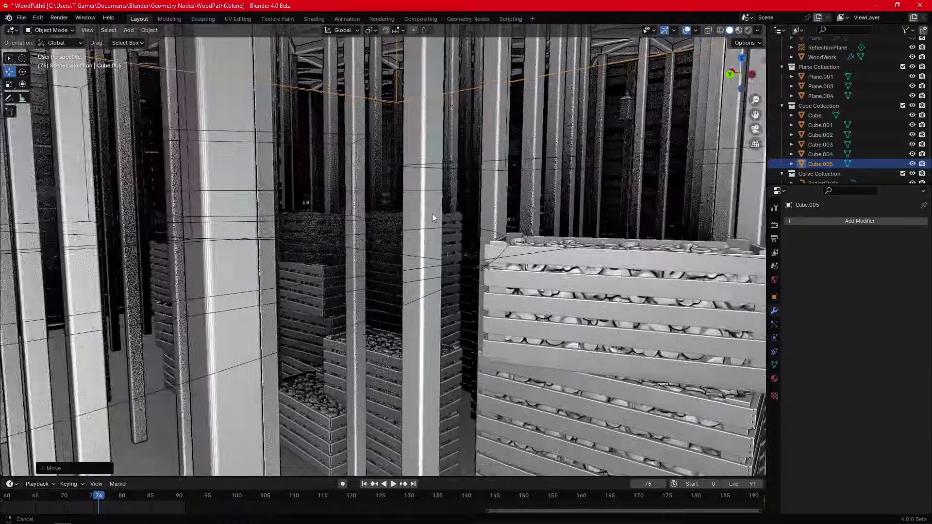
pyautogui.scroll(-3, 432, 214)
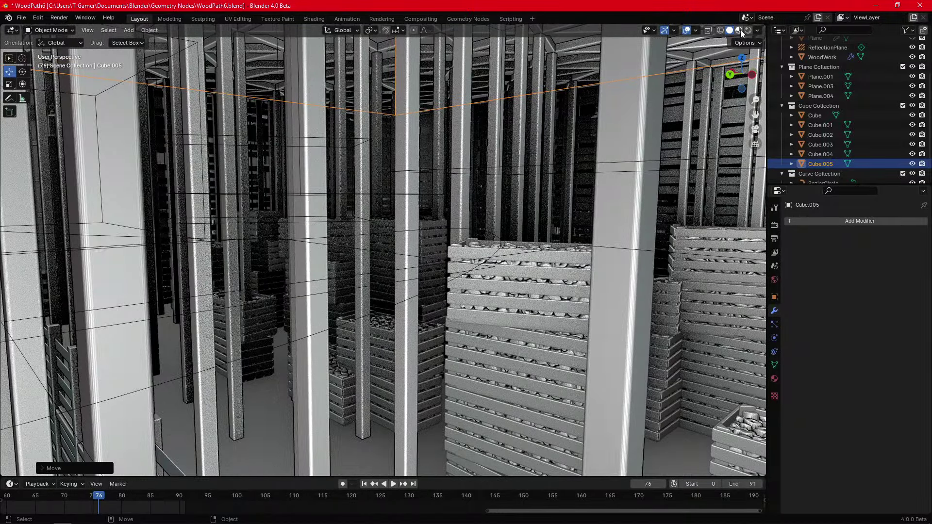
pyautogui.press('z')
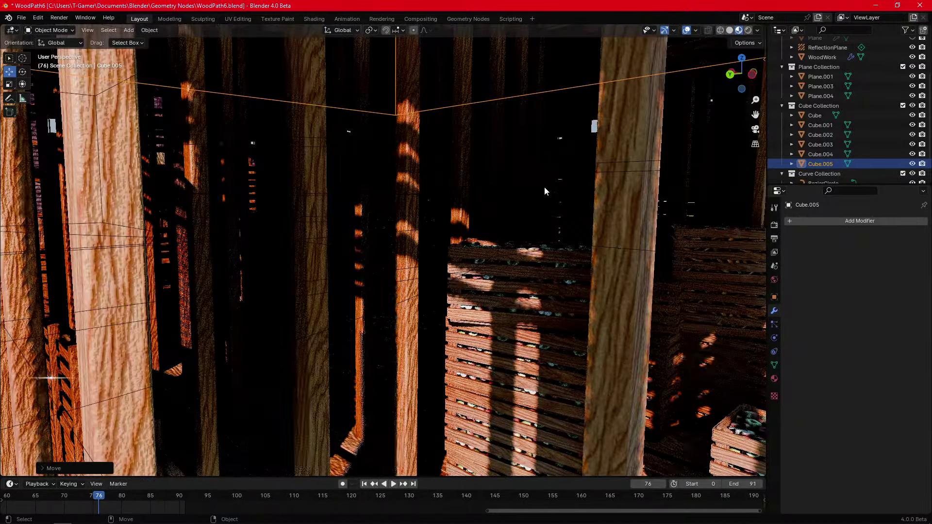
pyautogui.moveTo(479, 189)
pyautogui.keyDown('ctrl'); pyautogui.mouseDown(button='middle')
pyautogui.moveTo(495, 253)
pyautogui.moveTo(436, 238)
pyautogui.moveTo(386, 258)
pyautogui.moveTo(398, 253)
pyautogui.mouseUp(button='middle'); pyautogui.keyUp('ctrl')
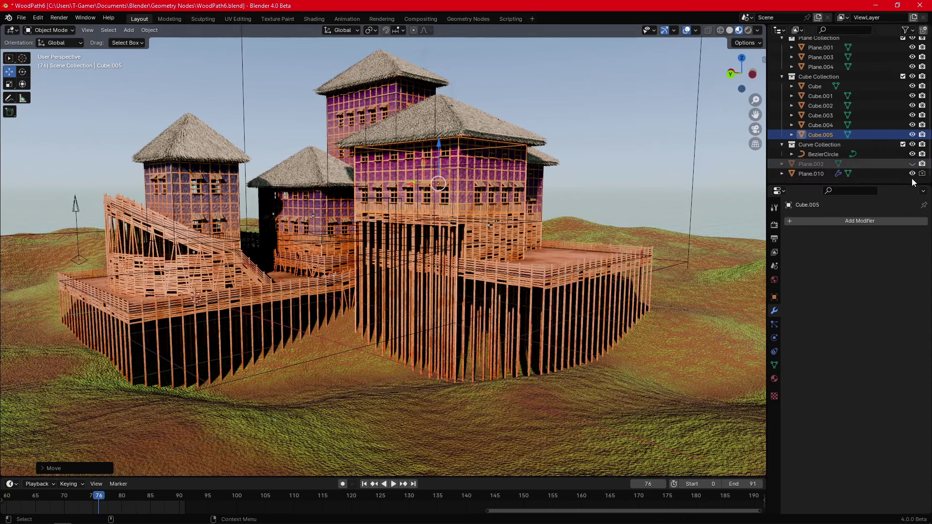
# Step: Show the water plane again and lower it to its final height
pyautogui.click(912, 163)
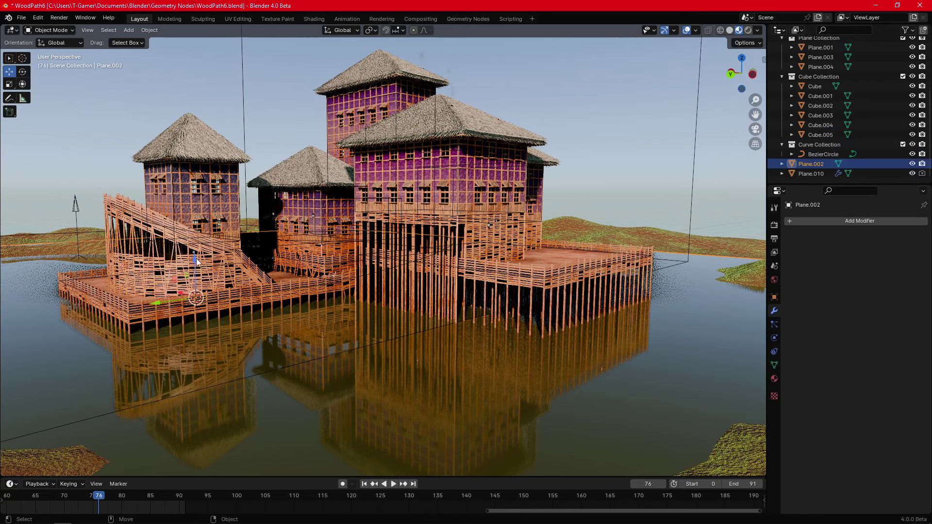
pyautogui.moveTo(194, 270)
pyautogui.mouseDown()
pyautogui.moveTo(194, 284)
pyautogui.moveTo(196, 273)
pyautogui.mouseUp()
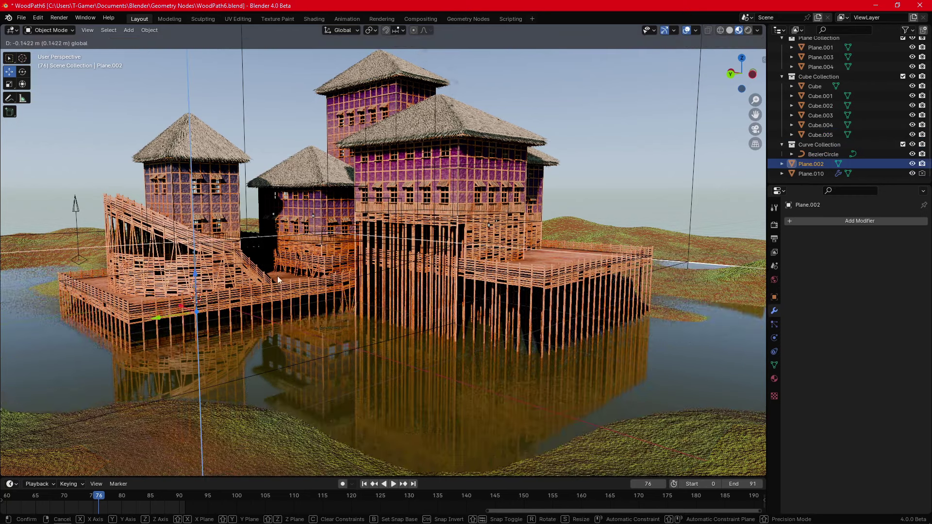
pyautogui.moveTo(279, 280); pyautogui.dragTo(279, 280)
# Step: Switch the viewport to Solid shading and zoom back onto the buildings
pyautogui.moveTo(427, 262)
pyautogui.keyDown('ctrl'); pyautogui.mouseDown(button='middle')
pyautogui.moveTo(391, 243)
pyautogui.moveTo(396, 217)
pyautogui.moveTo(499, 203)
pyautogui.mouseUp(button='middle'); pyautogui.keyUp('ctrl')
pyautogui.keyDown('ctrl'); pyautogui.moveTo(475, 248); pyautogui.dragTo(424, 269, button='middle'); pyautogui.keyUp('ctrl')
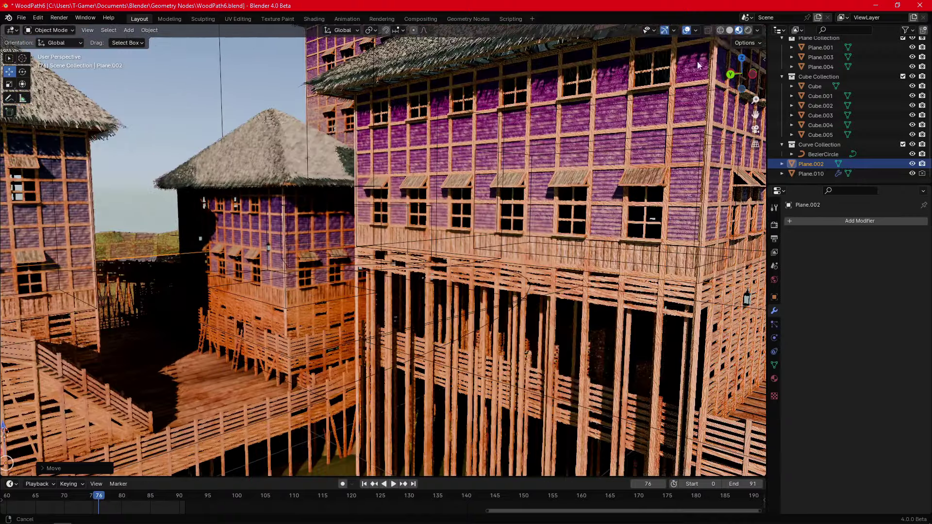
pyautogui.click(730, 30)
pyautogui.moveTo(713, 47)
pyautogui.keyDown('ctrl'); pyautogui.mouseDown(button='middle')
pyautogui.moveTo(442, 189)
pyautogui.moveTo(457, 191)
pyautogui.moveTo(501, 257)
pyautogui.moveTo(407, 251)
pyautogui.moveTo(379, 228)
pyautogui.mouseUp(button='middle'); pyautogui.keyUp('ctrl')
pyautogui.scroll(3, 379, 228)
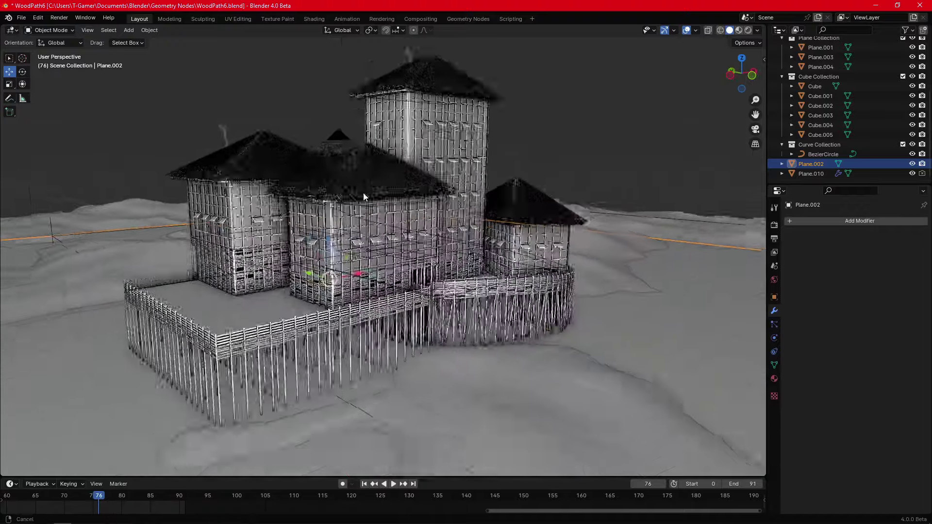
pyautogui.scroll(3, 339, 197)
pyautogui.scroll(3, 299, 214)
# Step: Duplicate the small house Cube.005 and place the copy beside it
pyautogui.click(291, 214)
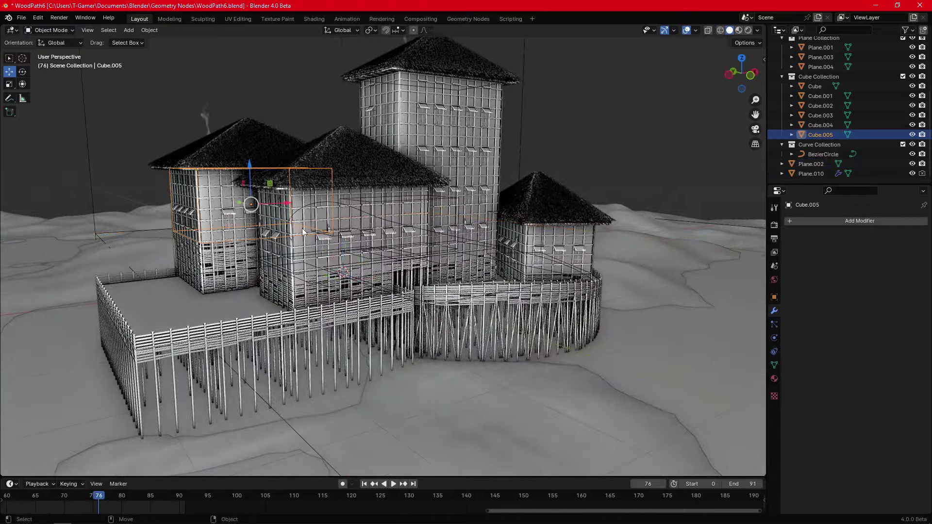
pyautogui.moveTo(291, 214)
pyautogui.mouseDown(button='middle')
pyautogui.moveTo(257, 238)
pyautogui.moveTo(476, 238)
pyautogui.mouseUp(button='middle')
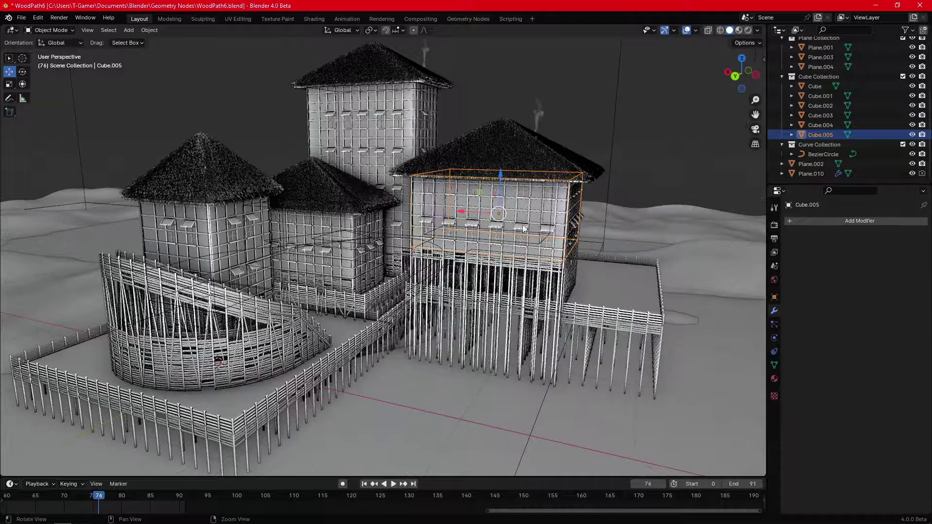
pyautogui.scroll(3, 476, 238)
pyautogui.hotkey('shift', 'd')
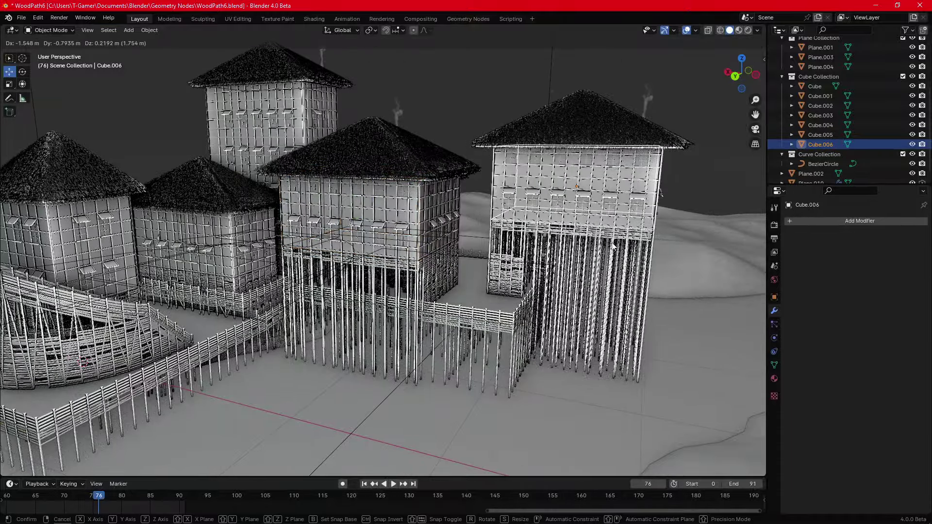
pyautogui.click(646, 221)
pyautogui.moveTo(646, 221); pyautogui.dragTo(420, 246, button='middle')
pyautogui.click(529, 228)
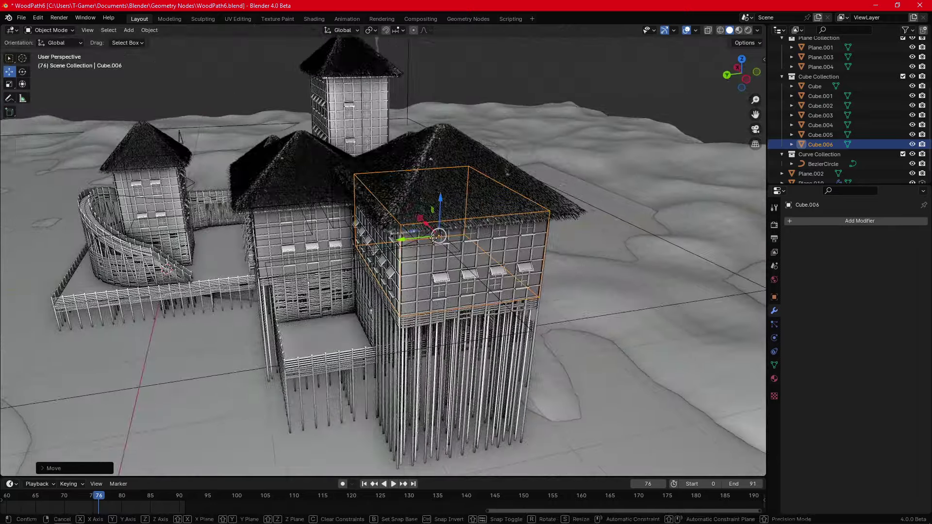
# Step: Slide the copy along X, lower it along Z, and box-select the three houses
pyautogui.moveTo(436, 236); pyautogui.dragTo(468, 224)
pyautogui.press('y')
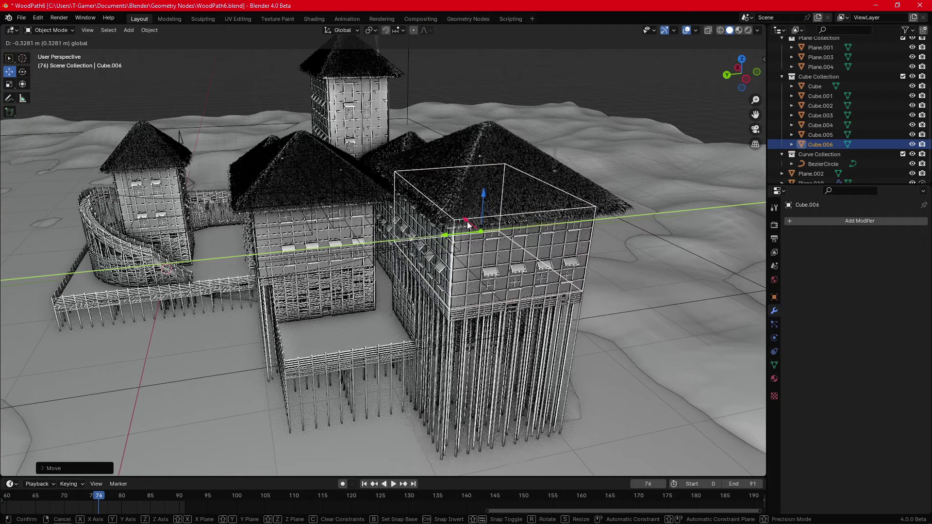
pyautogui.press('x')
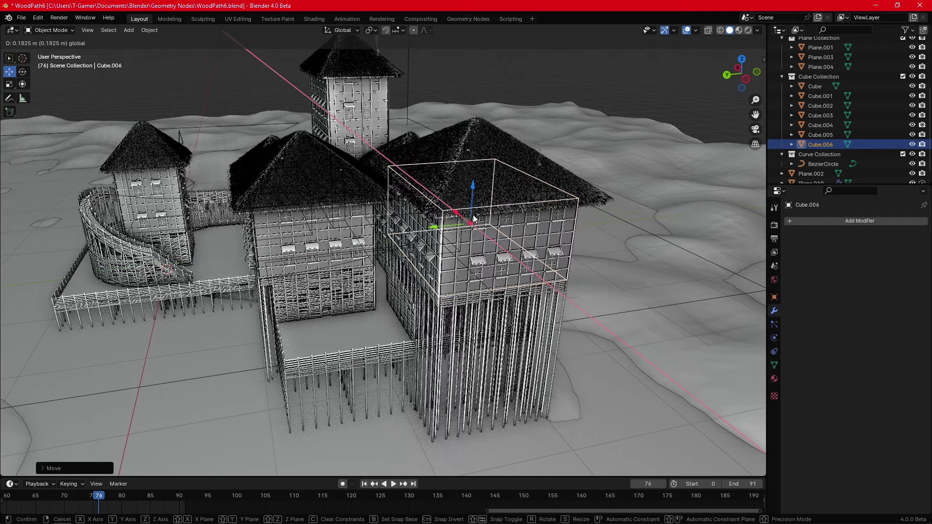
pyautogui.click(474, 218)
pyautogui.moveTo(473, 218); pyautogui.dragTo(528, 140, button='middle')
pyautogui.moveTo(522, 153); pyautogui.dragTo(518, 189)
pyautogui.moveTo(518, 189)
pyautogui.mouseDown(button='middle')
pyautogui.moveTo(517, 271)
pyautogui.moveTo(616, 151)
pyautogui.mouseUp(button='middle')
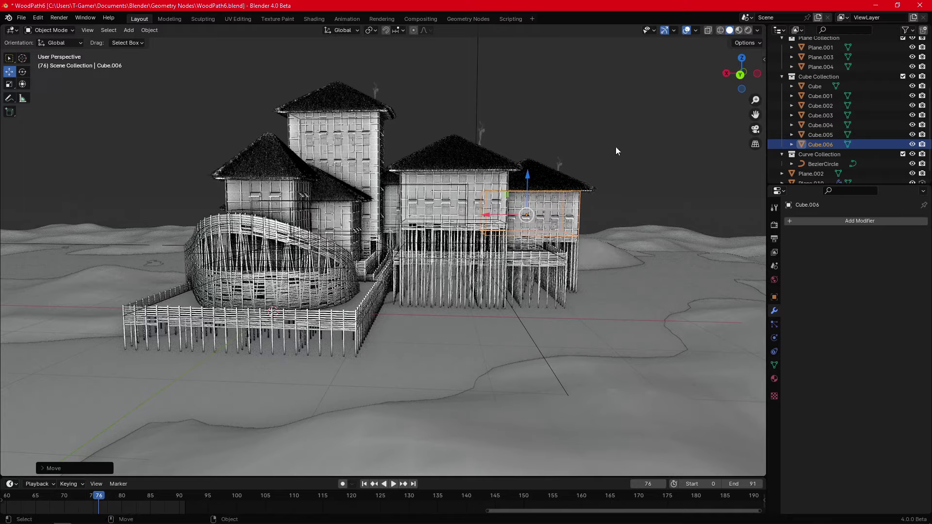
pyautogui.moveTo(453, 236); pyautogui.dragTo(452, 237)
# Step: Duplicate the three selected houses and drop the copies in a new spot
pyautogui.moveTo(452, 236); pyautogui.dragTo(420, 262, button='middle')
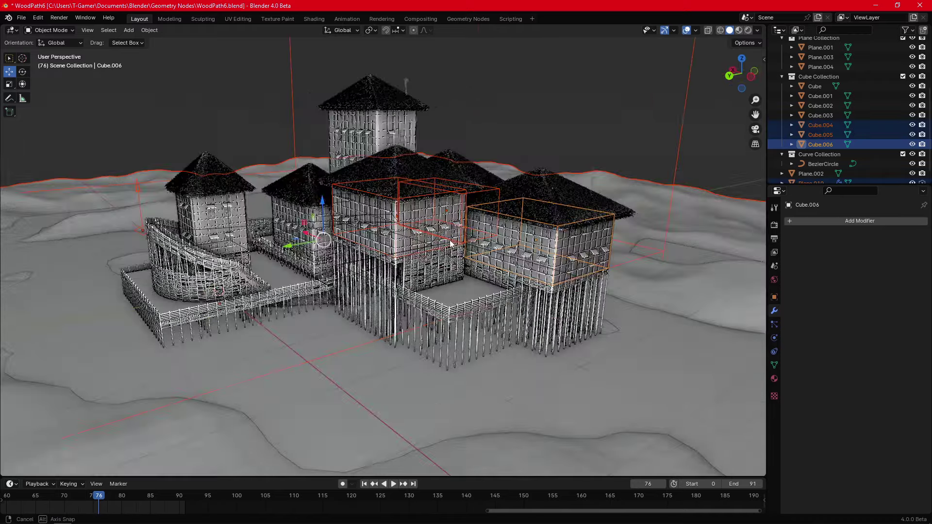
pyautogui.hotkey('shift', 'd')
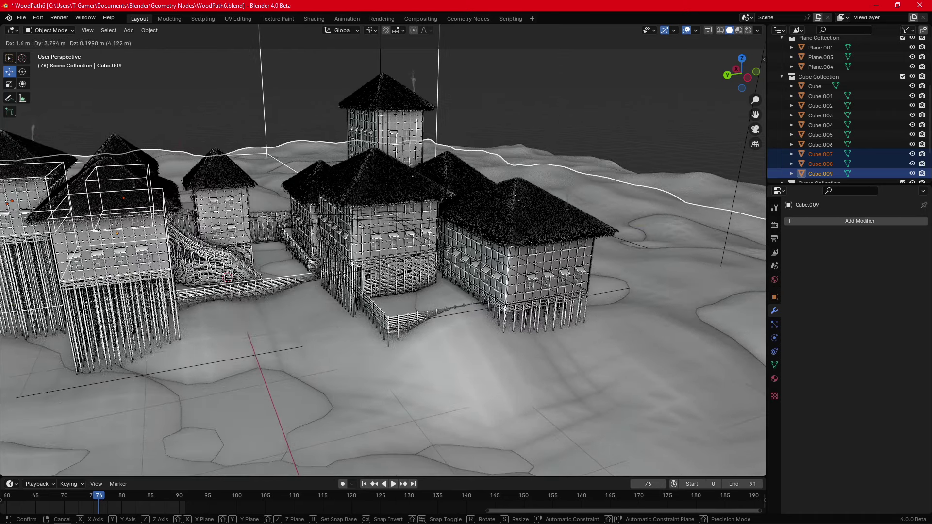
pyautogui.click(294, 233)
pyautogui.scroll(-3, 294, 234)
pyautogui.scroll(-3, 293, 234)
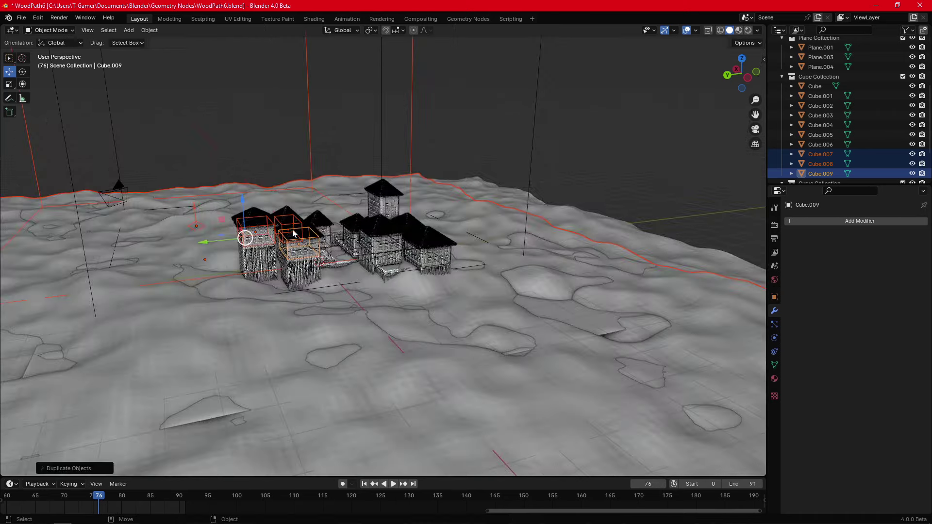
# Step: Delete the top terrain plane and select the ground plane Plane.002
pyautogui.click(664, 271)
pyautogui.press('Delete')
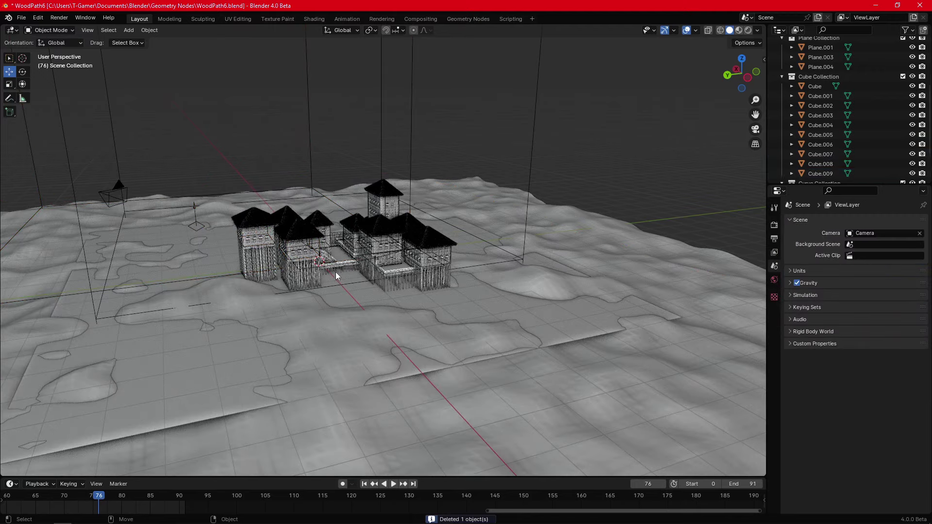
pyautogui.moveTo(336, 274)
pyautogui.mouseDown(button='middle')
pyautogui.moveTo(421, 228)
pyautogui.moveTo(355, 258)
pyautogui.moveTo(377, 269)
pyautogui.moveTo(509, 211)
pyautogui.mouseUp(button='middle')
pyautogui.click(305, 261)
# Step: Select the copied house Cube.009 and lower it beneath its roof
pyautogui.scroll(1, 509, 211)
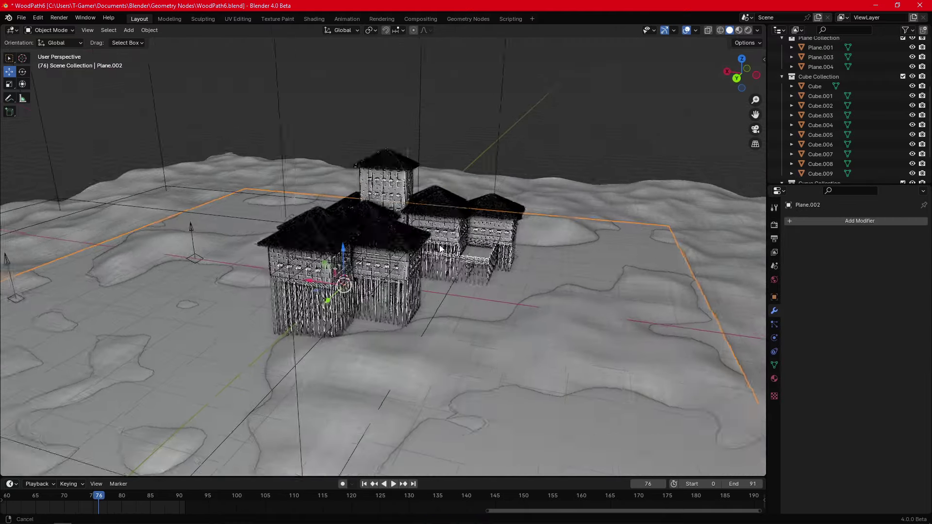
pyautogui.scroll(2, 436, 210)
pyautogui.scroll(3, 459, 281)
pyautogui.click(457, 280)
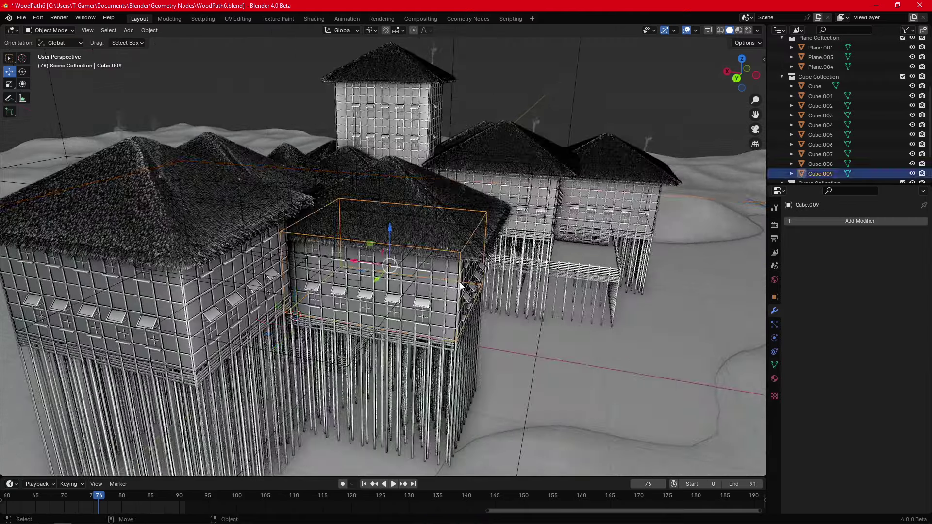
pyautogui.scroll(-3, 457, 291)
pyautogui.moveTo(458, 292); pyautogui.dragTo(465, 273, button='middle')
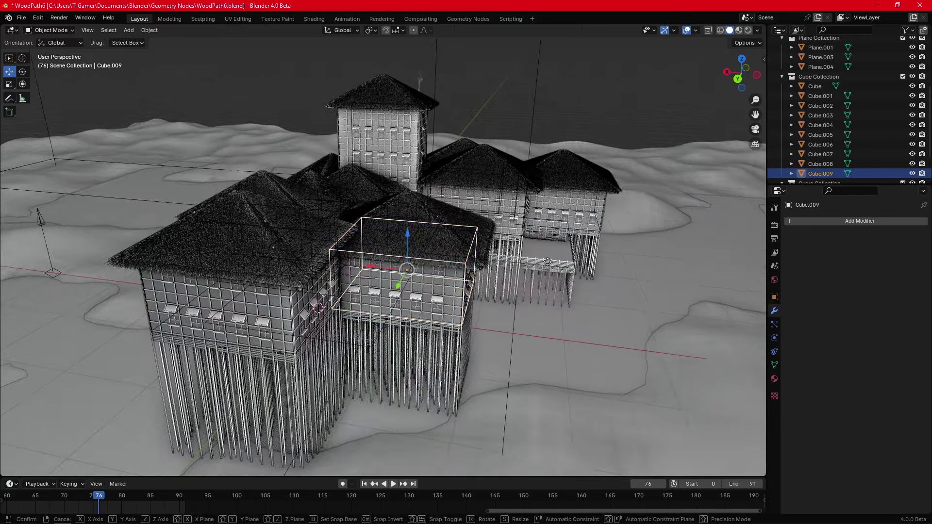
pyautogui.click(282, 308)
pyautogui.moveTo(282, 308); pyautogui.dragTo(525, 178, button='middle')
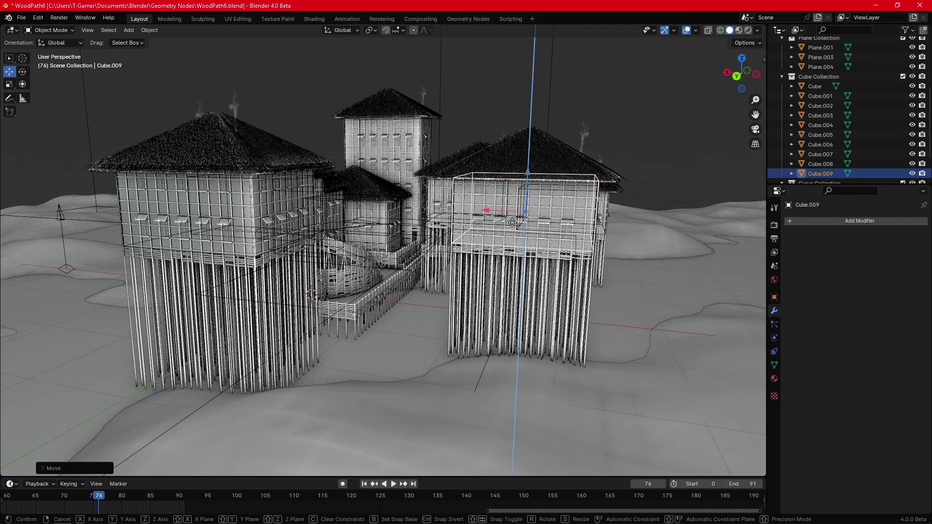
pyautogui.click(490, 285)
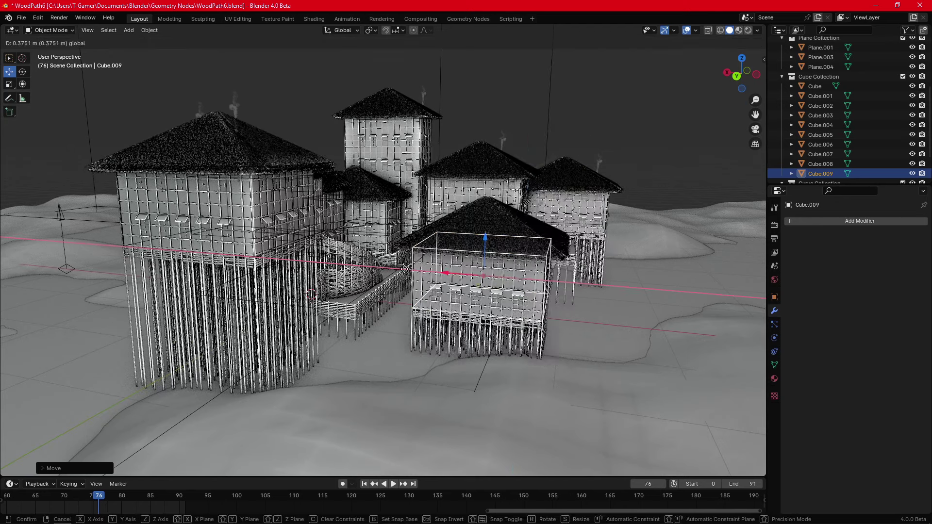
# Step: Slide Cube.009 along the X axis into its final position
pyautogui.click(486, 270)
pyautogui.moveTo(486, 271); pyautogui.dragTo(299, 262, button='middle')
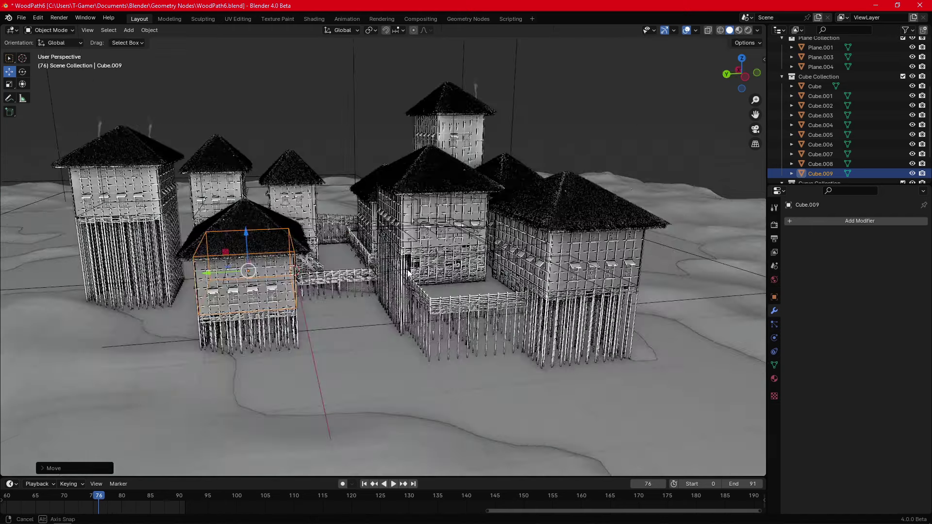
pyautogui.press('x')
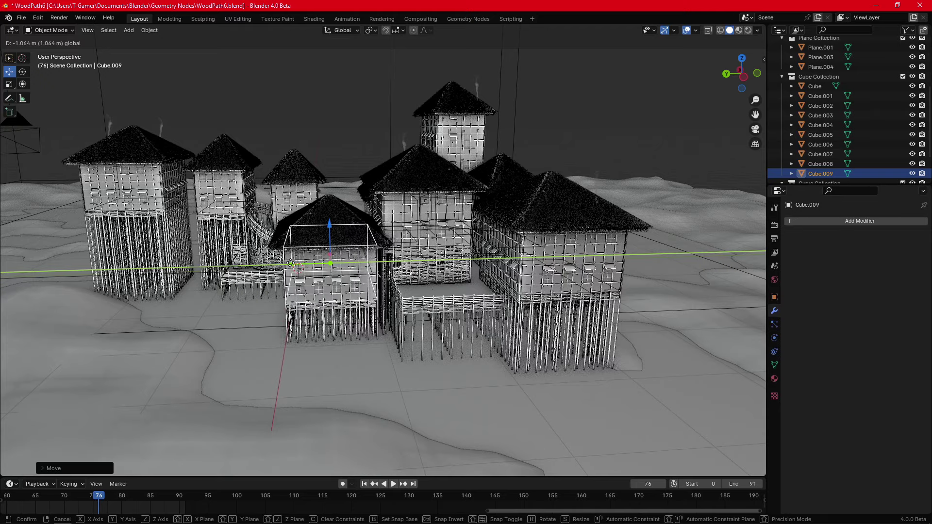
pyautogui.click(257, 275)
pyautogui.moveTo(256, 276); pyautogui.dragTo(177, 237, button='middle')
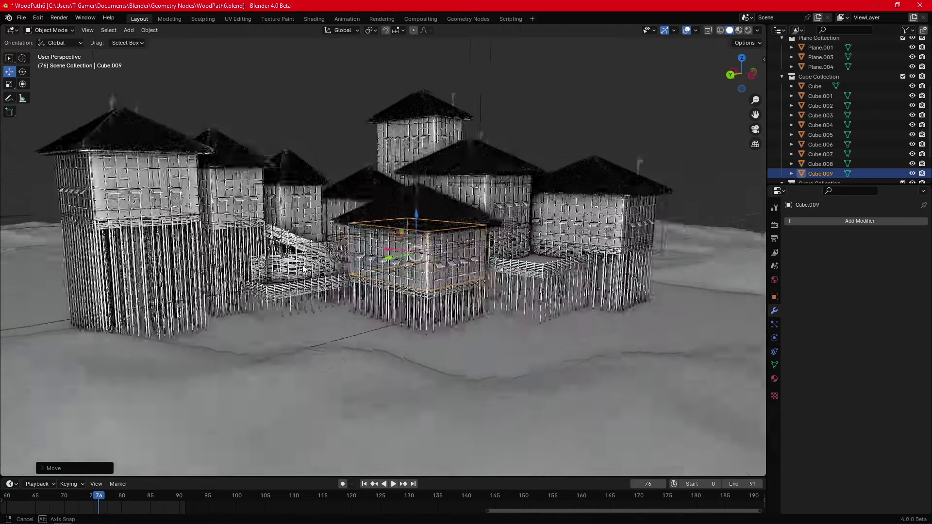
# Step: Move house Cube.008 along X and lower it along Z beside the main fort
pyautogui.click(152, 194)
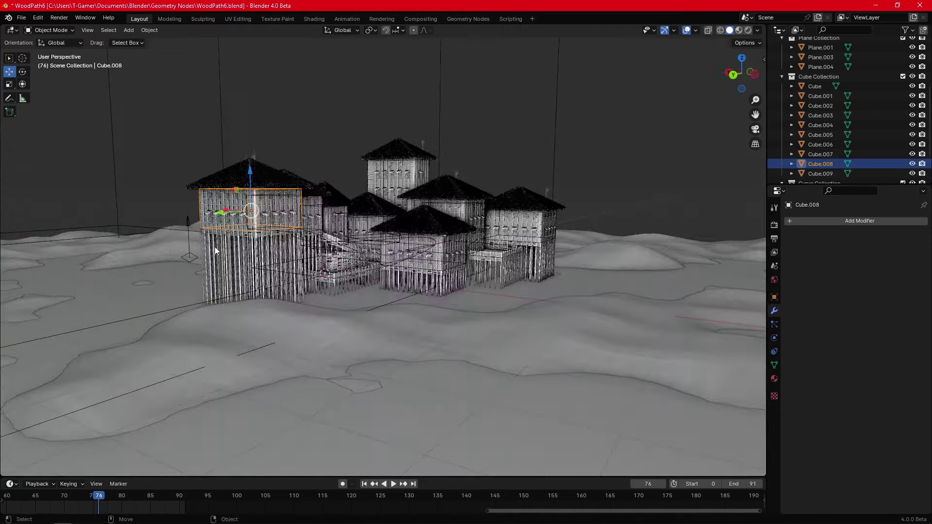
pyautogui.moveTo(189, 226); pyautogui.dragTo(319, 274, button='middle')
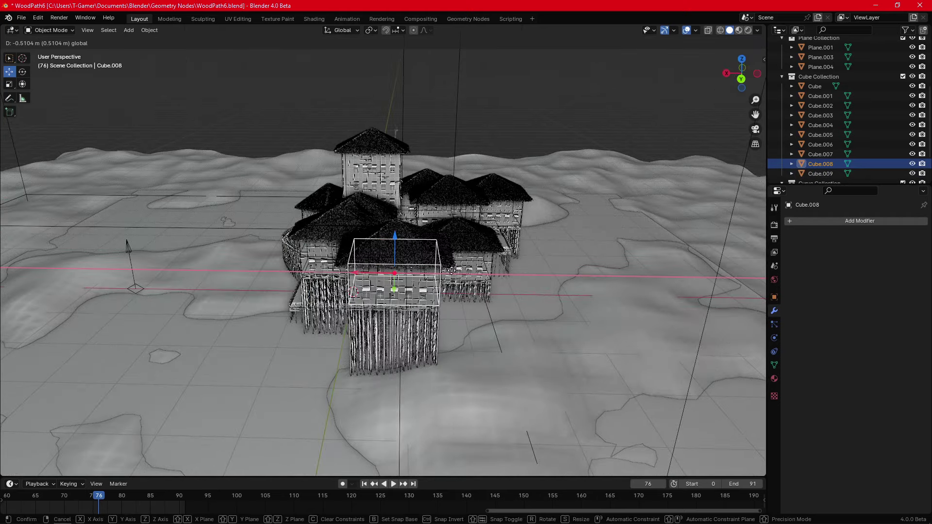
pyautogui.click(462, 270)
pyautogui.moveTo(458, 287); pyautogui.dragTo(587, 186, button='middle')
pyautogui.moveTo(577, 214)
pyautogui.mouseDown()
pyautogui.moveTo(576, 227)
pyautogui.moveTo(615, 272)
pyautogui.moveTo(559, 261)
pyautogui.mouseUp()
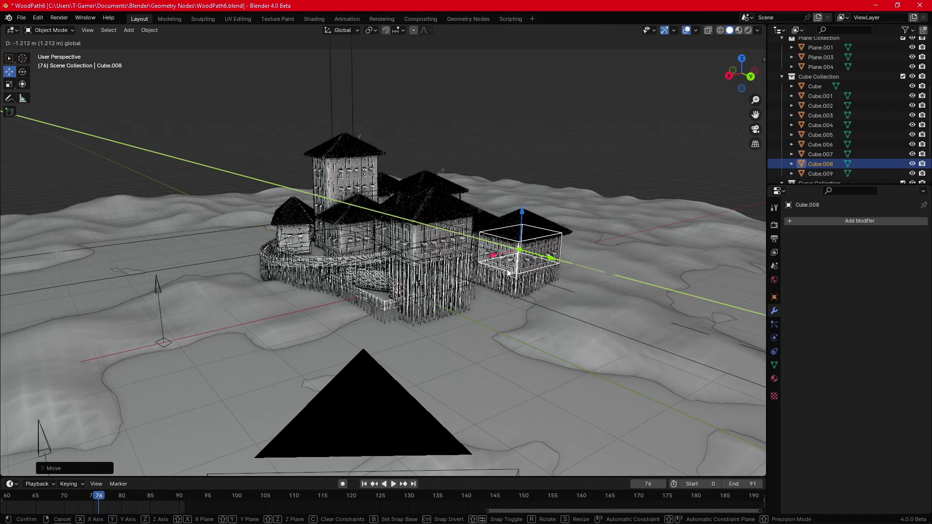
pyautogui.moveTo(486, 272); pyautogui.dragTo(495, 275, button='middle')
pyautogui.scroll(3, 500, 278)
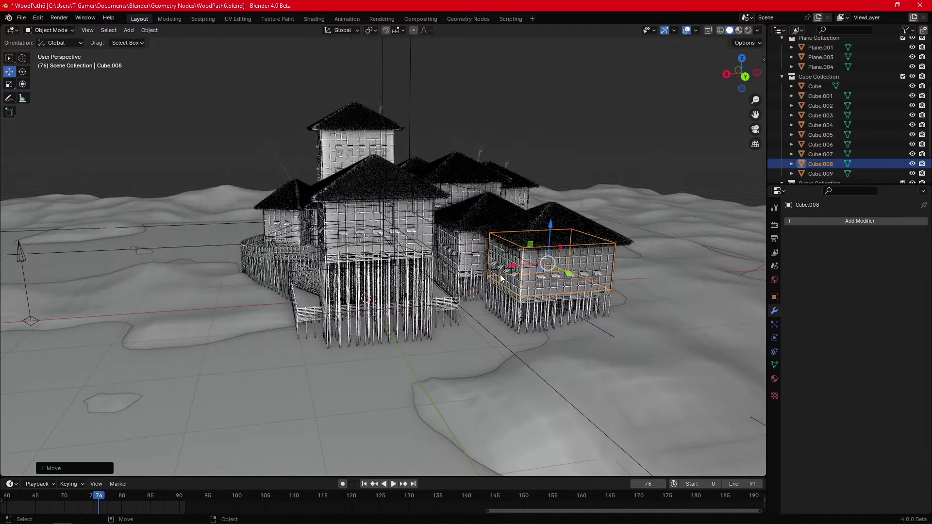
pyautogui.moveTo(496, 265); pyautogui.dragTo(480, 266)
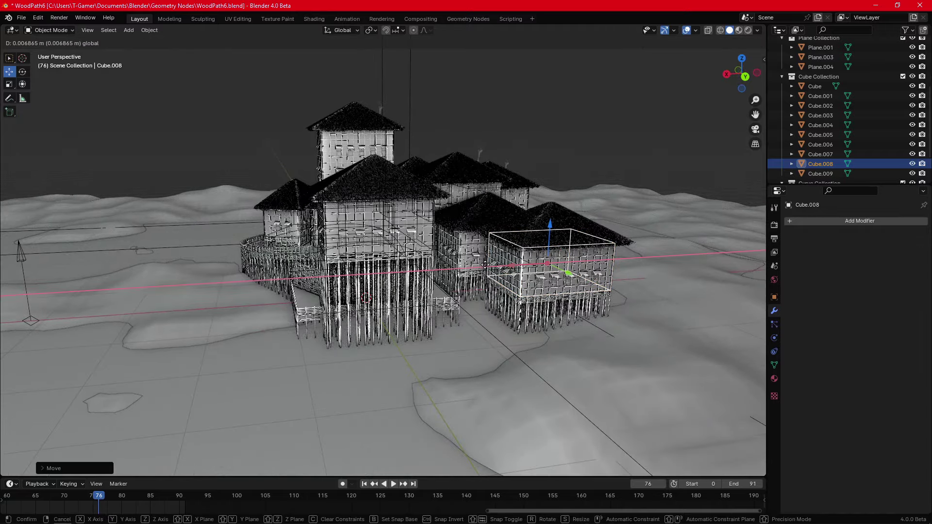
pyautogui.click(435, 315)
# Step: Zoom in lower around the building and select the fence Plane.001
pyautogui.moveTo(435, 316); pyautogui.dragTo(418, 304, button='middle')
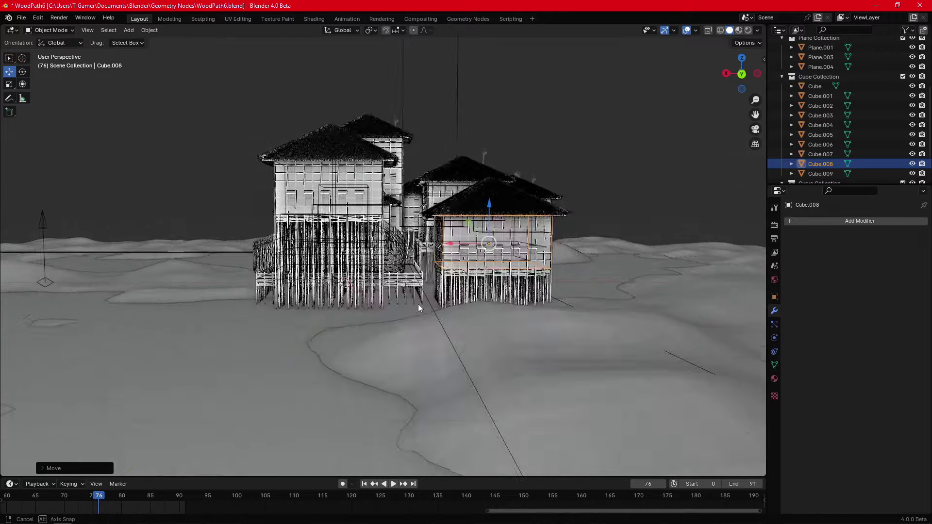
pyautogui.scroll(3, 423, 273)
pyautogui.scroll(2, 427, 287)
pyautogui.scroll(3, 428, 290)
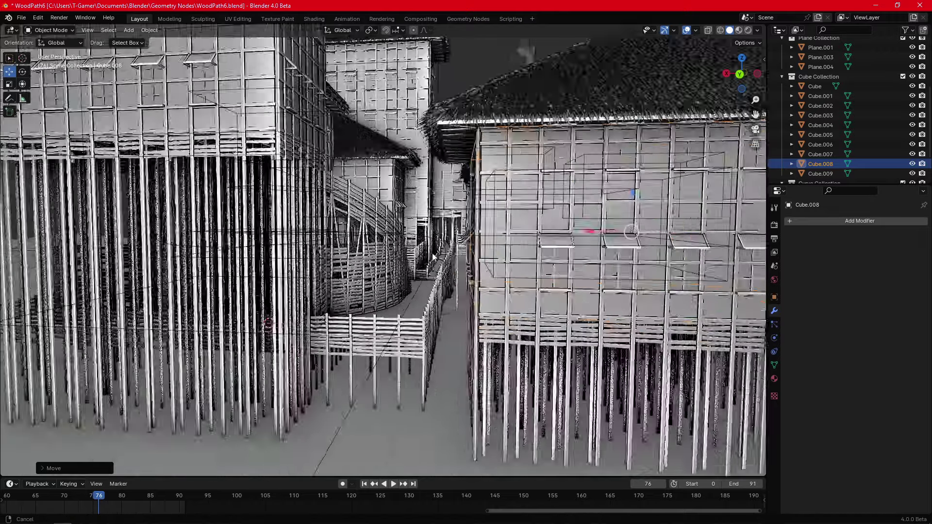
pyautogui.scroll(2, 422, 366)
pyautogui.click(419, 363)
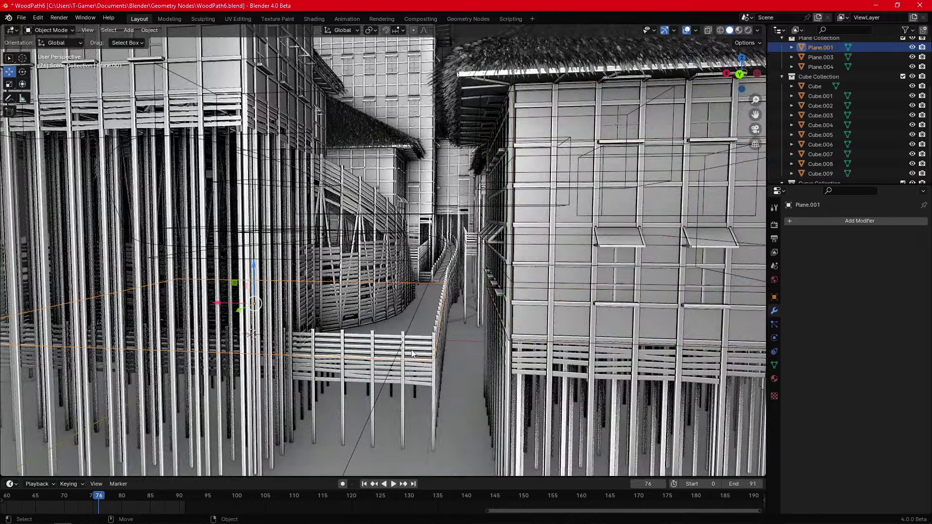
# Step: Duplicate the stilt platform plane and place the copy, Plane.005, beside the village
pyautogui.scroll(-10, 412, 354)
pyautogui.moveTo(412, 319); pyautogui.dragTo(351, 348, button='middle')
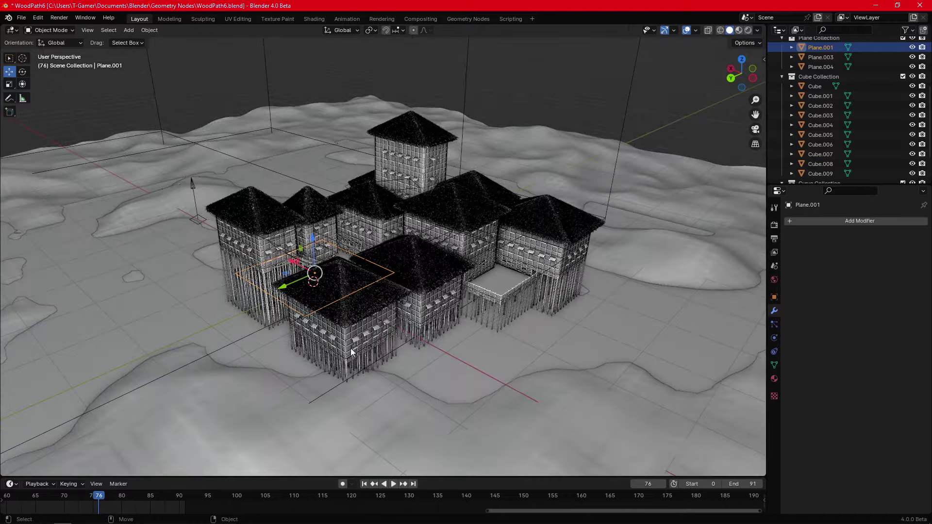
pyautogui.hotkey('shift', 'd')
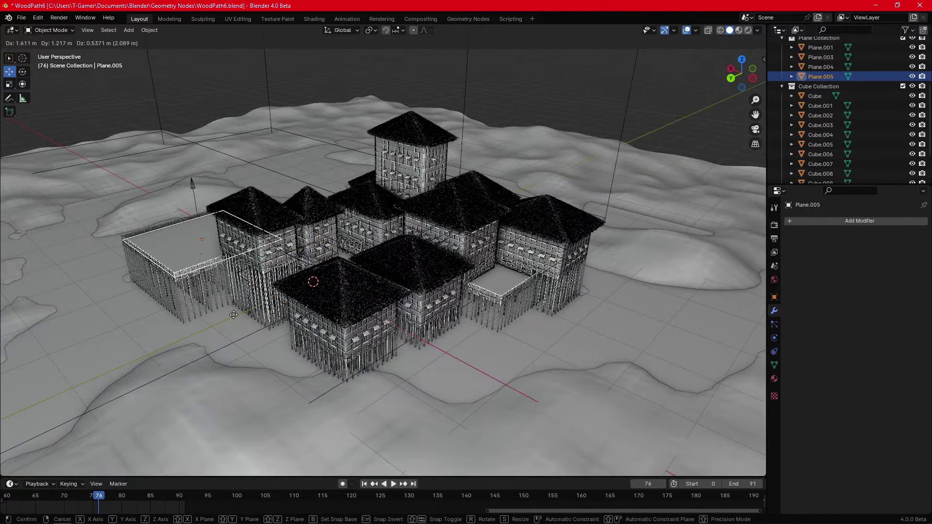
pyautogui.click(236, 316)
pyautogui.moveTo(236, 315)
pyautogui.mouseDown(button='middle')
pyautogui.moveTo(345, 283)
pyautogui.moveTo(592, 247)
pyautogui.mouseUp(button='middle')
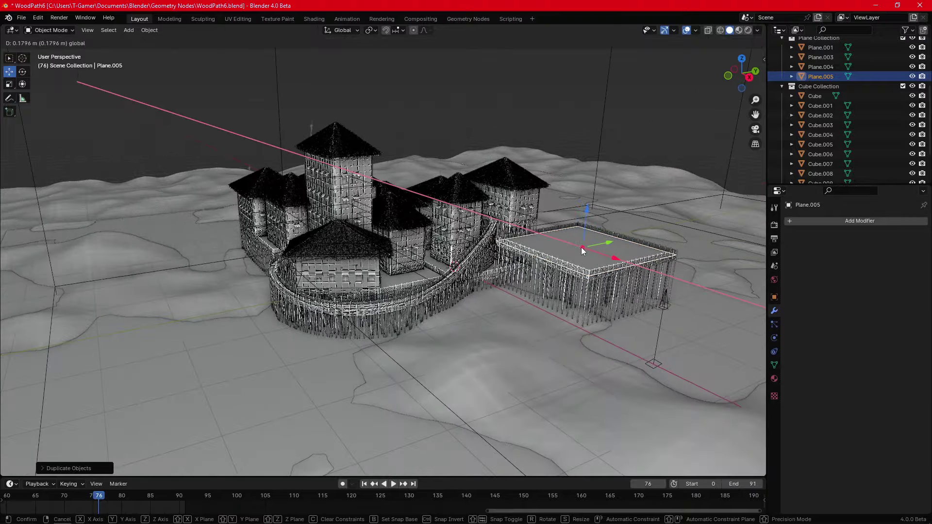
pyautogui.click(581, 247)
# Step: Select a tall tower and start moving its copy, Cube.010, onto the new platform
pyautogui.moveTo(581, 247)
pyautogui.mouseDown(button='middle')
pyautogui.moveTo(458, 225)
pyautogui.moveTo(475, 208)
pyautogui.moveTo(420, 187)
pyautogui.mouseUp(button='middle')
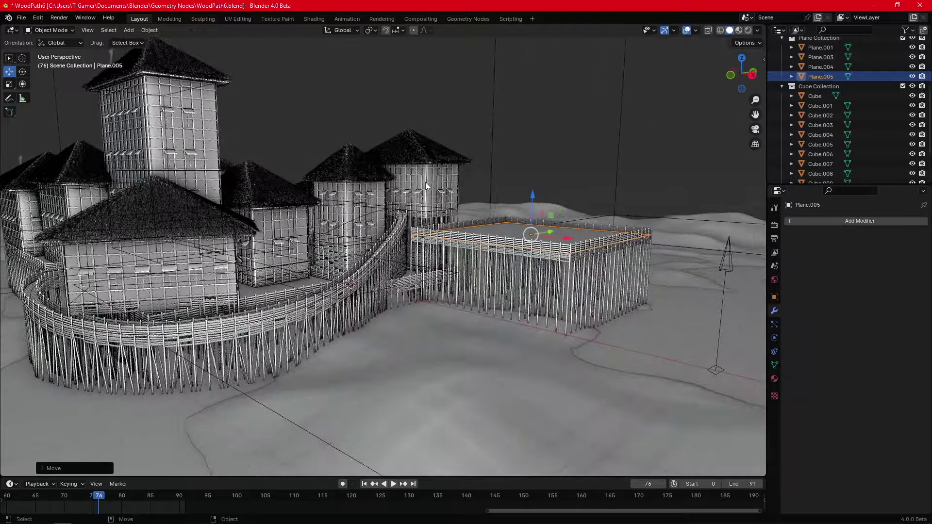
pyautogui.click(426, 183)
pyautogui.press('g')
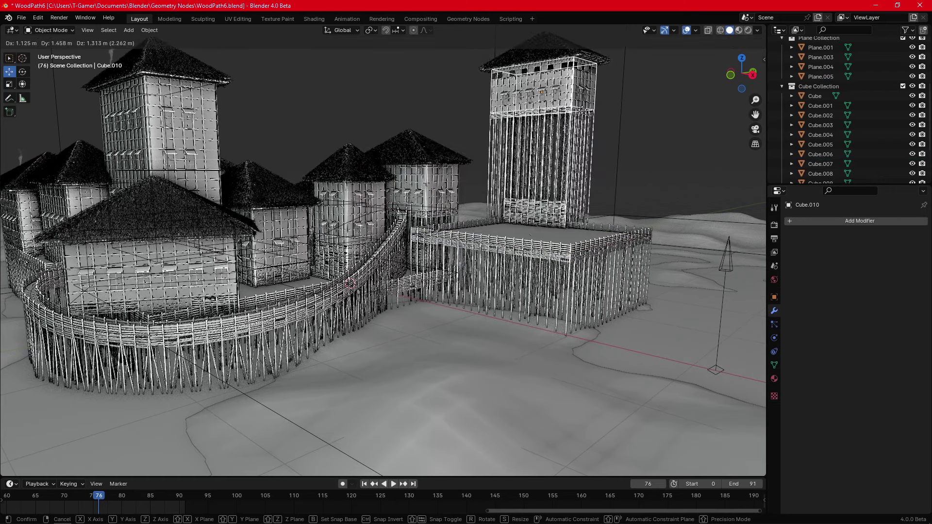
# Step: Confirm the copied tower Cube.010 in position over the new platform
pyautogui.click(579, 146)
pyautogui.moveTo(579, 145)
pyautogui.mouseDown(button='middle')
pyautogui.moveTo(557, 169)
pyautogui.moveTo(561, 144)
pyautogui.mouseUp(button='middle')
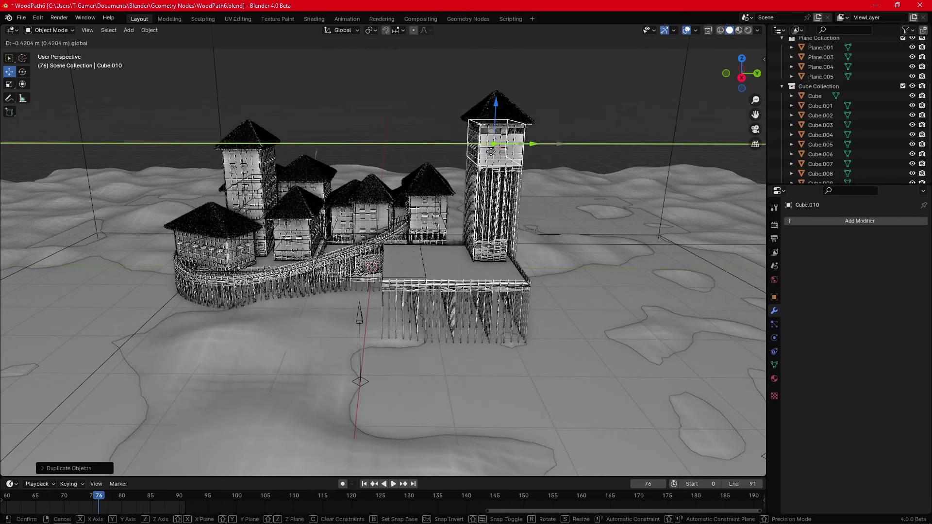
pyautogui.click(516, 168)
pyautogui.moveTo(516, 168); pyautogui.dragTo(496, 153, button='middle')
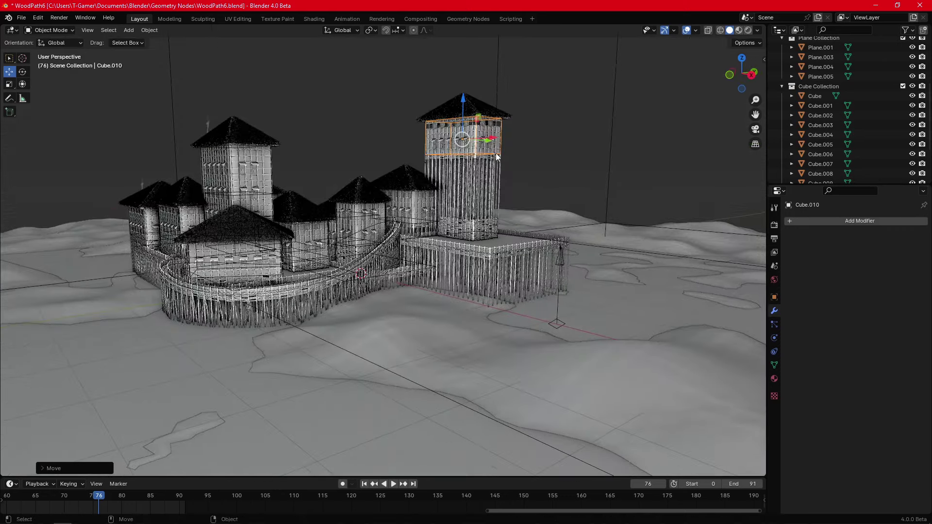
# Step: Scale the tower copy along Z to make it much taller
pyautogui.hotkey('shift', 'space')
pyautogui.press('r')
pyautogui.press('s')
pyautogui.press('z')
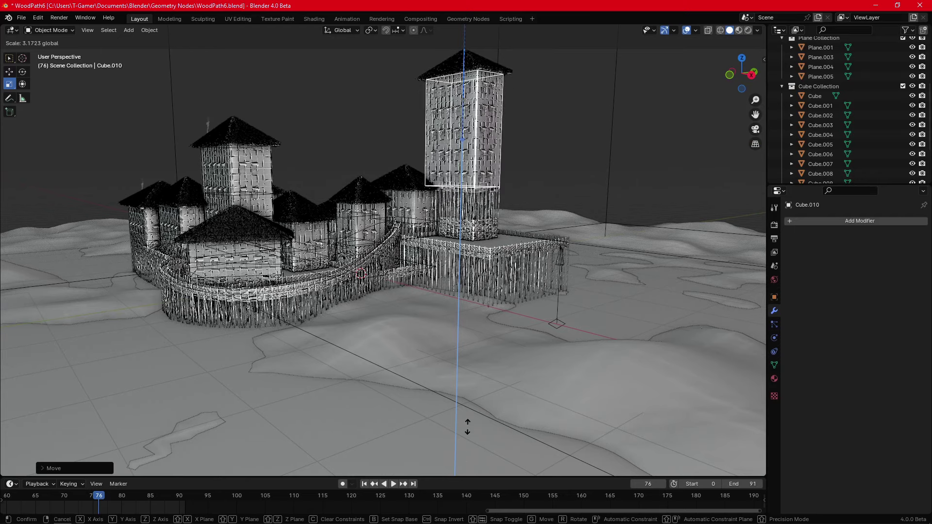
pyautogui.click(463, 355)
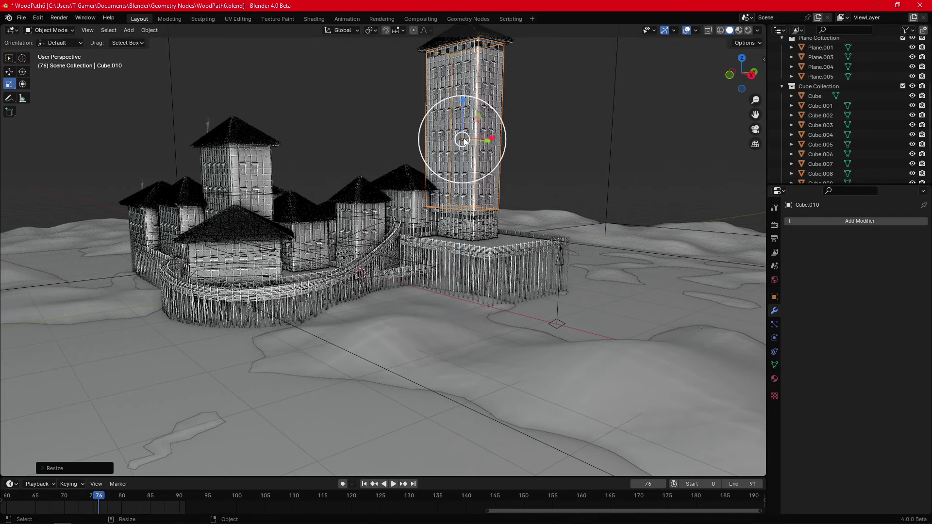
# Step: Lower and slightly rescale the tall tower so it sits on the platform
pyautogui.moveTo(469, 126); pyautogui.dragTo(470, 110, button='middle')
pyautogui.hotkey('shift', 'space')
pyautogui.press('g')
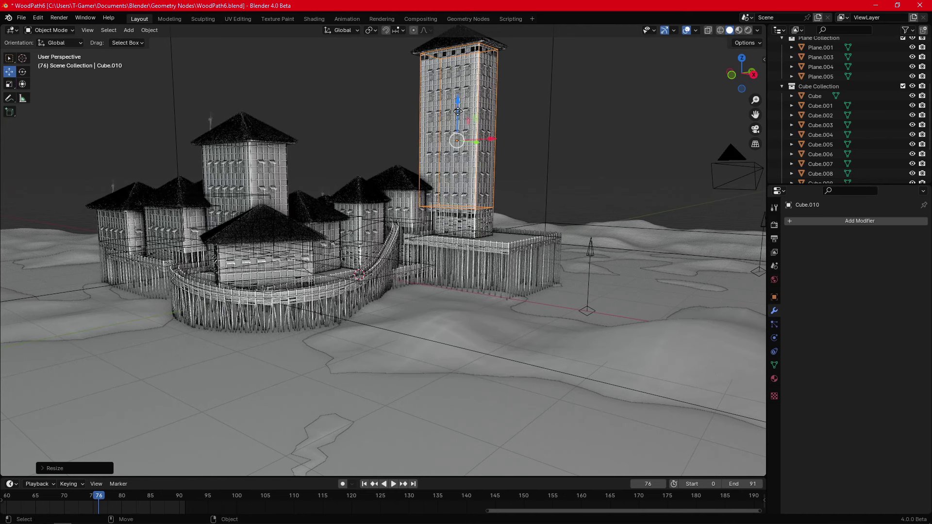
pyautogui.moveTo(459, 100); pyautogui.dragTo(458, 124)
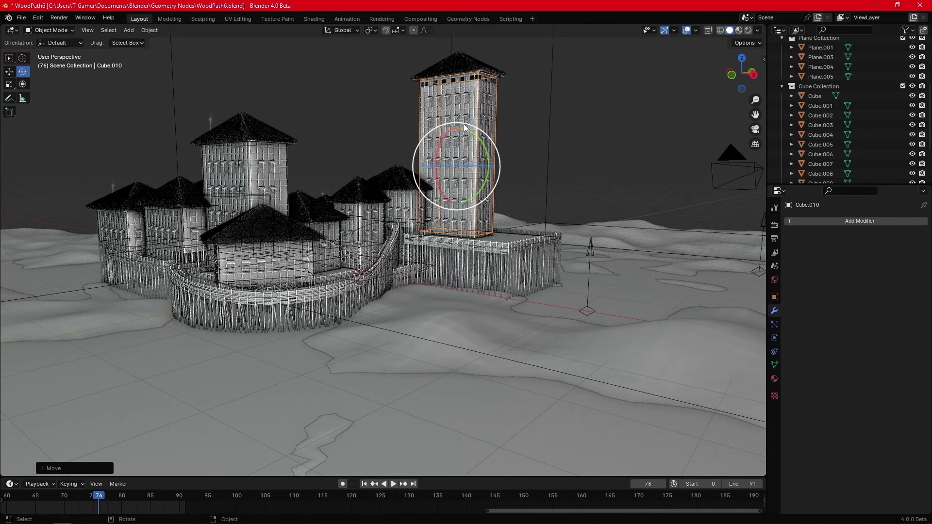
pyautogui.hotkey('shift', 'space')
pyautogui.press('s')
pyautogui.moveTo(457, 124); pyautogui.dragTo(459, 128)
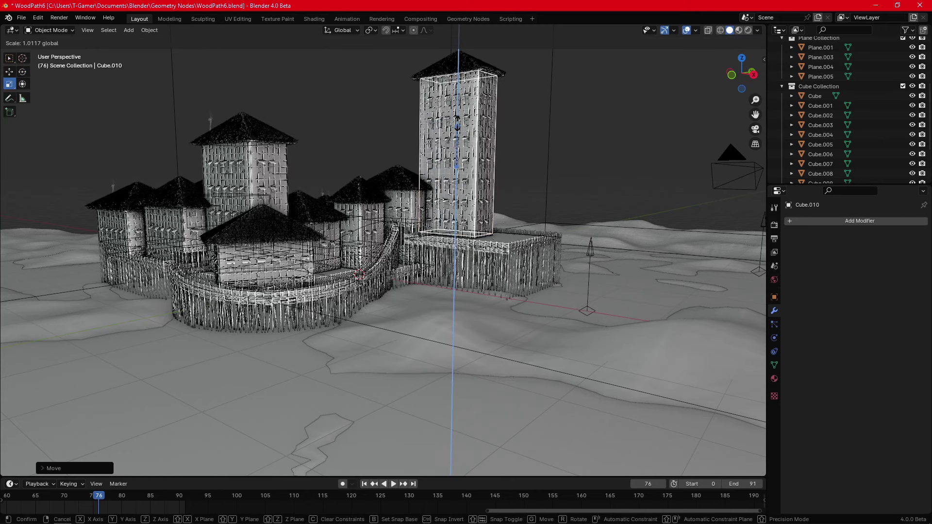
pyautogui.moveTo(496, 172); pyautogui.dragTo(495, 173)
pyautogui.hotkey('shift', 'space')
pyautogui.press('g')
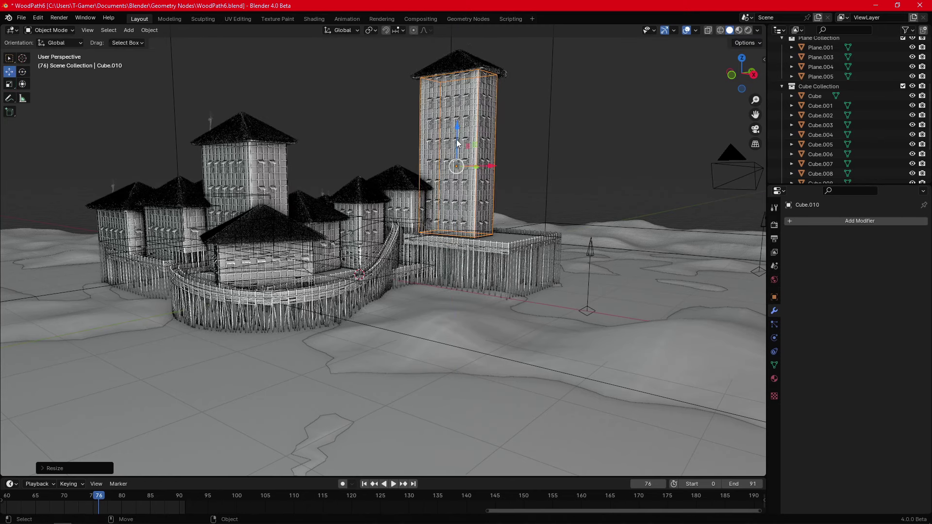
pyautogui.moveTo(458, 134); pyautogui.dragTo(496, 196)
pyautogui.moveTo(496, 197); pyautogui.dragTo(509, 196, button='middle')
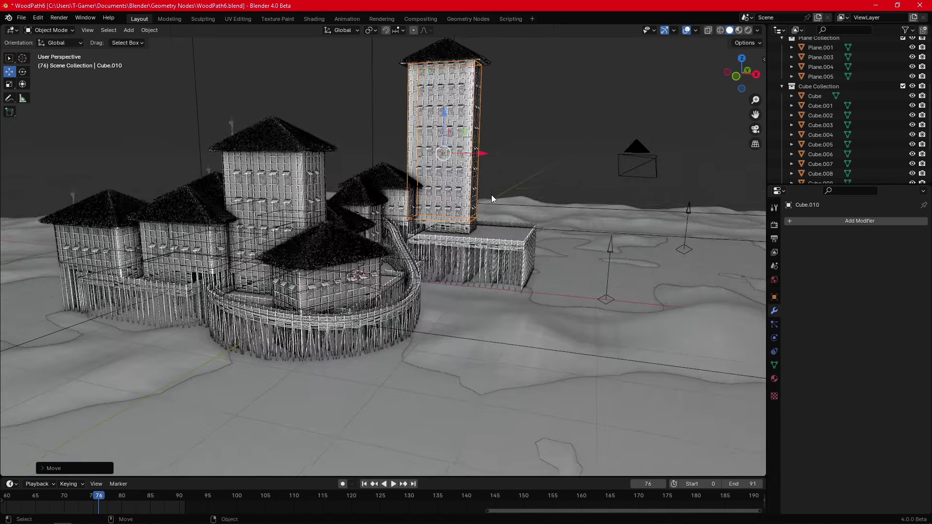
# Step: Duplicate the tall tower and place the second copy, Cube.011, beside it
pyautogui.hotkey('shift', 'd')
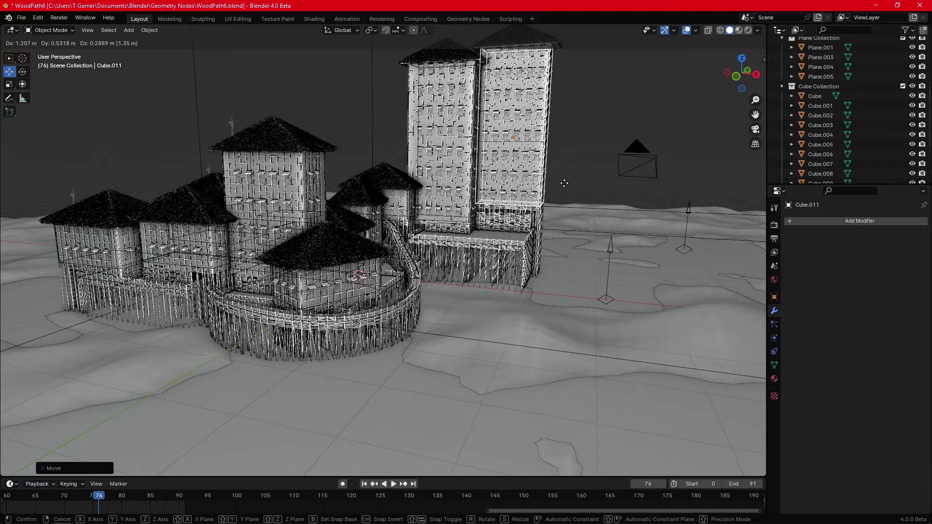
pyautogui.click(564, 183)
pyautogui.moveTo(482, 221); pyautogui.dragTo(429, 232, button='middle')
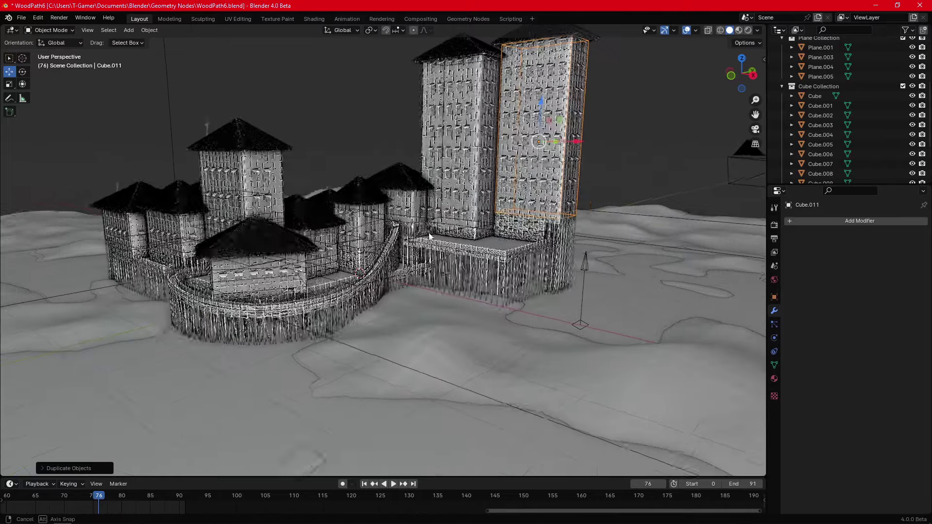
pyautogui.scroll(3, 414, 190)
pyautogui.scroll(3, 415, 190)
pyautogui.moveTo(401, 171); pyautogui.dragTo(400, 146, button='middle')
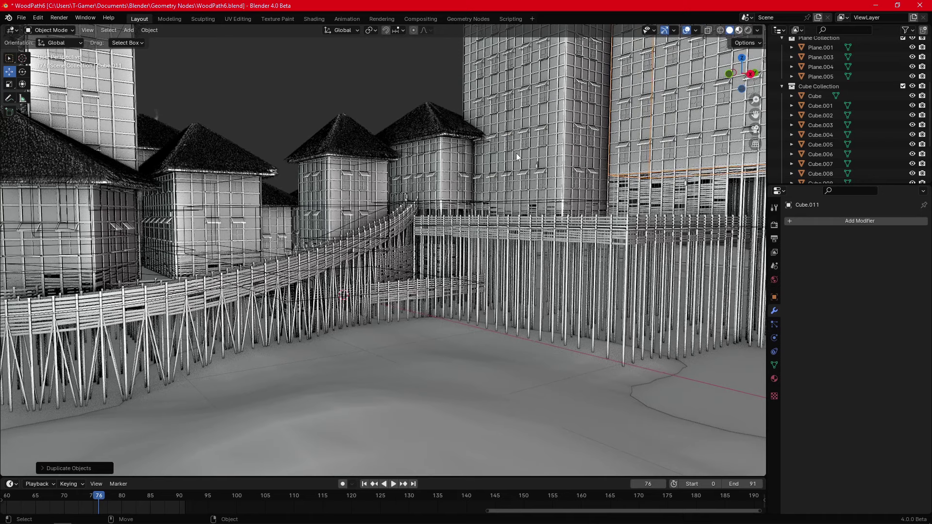
# Step: Preview the settlement in Rendered shading, orbiting the towers, then switch to Cycles path tracing
pyautogui.press('z')
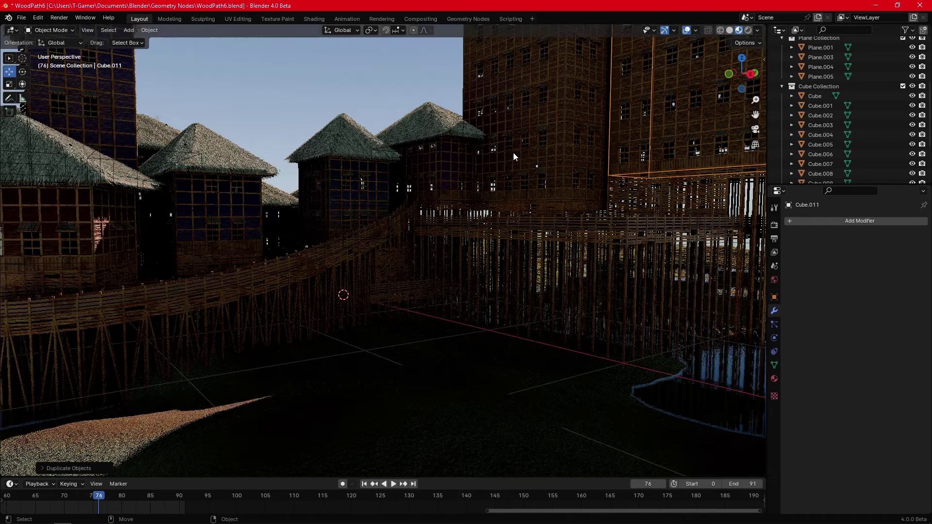
pyautogui.scroll(-4, 392, 171)
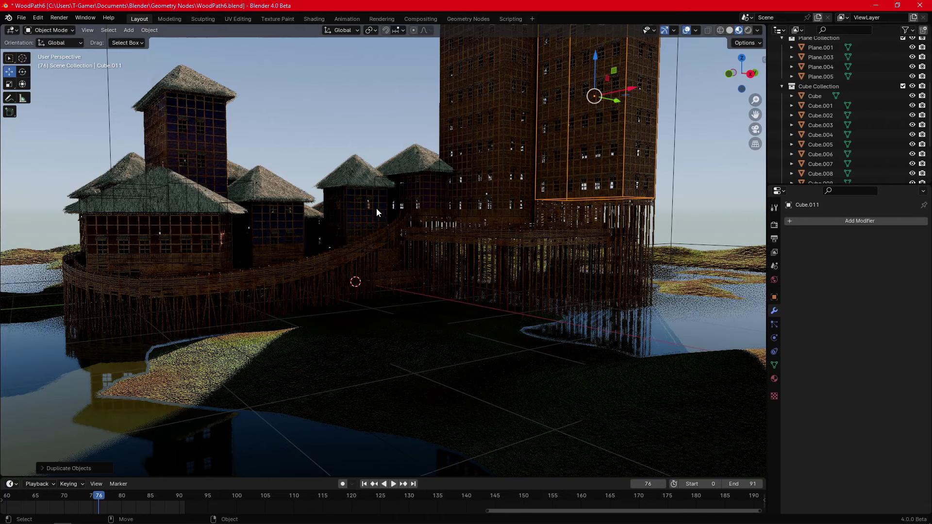
pyautogui.moveTo(445, 214)
pyautogui.mouseDown(button='middle')
pyautogui.moveTo(556, 209)
pyautogui.moveTo(640, 97)
pyautogui.mouseUp(button='middle')
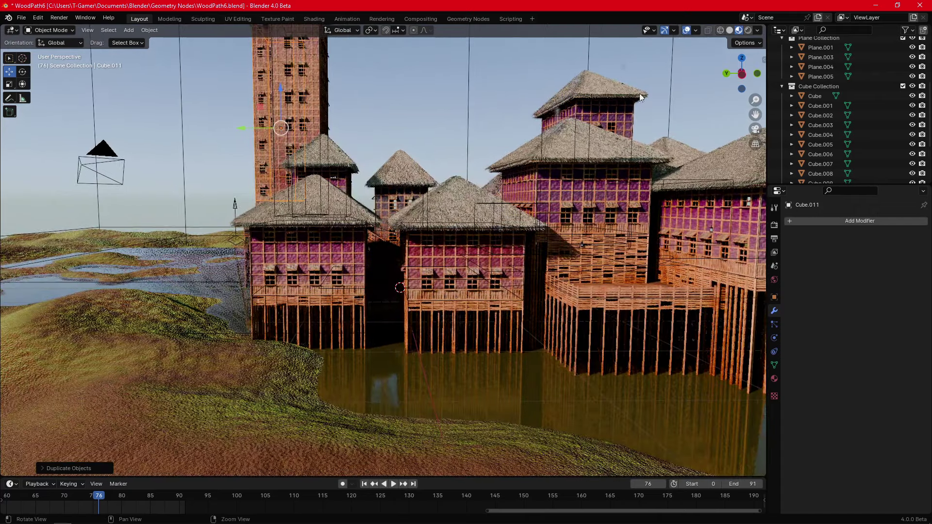
pyautogui.moveTo(550, 172)
pyautogui.mouseDown(button='middle')
pyautogui.moveTo(469, 183)
pyautogui.moveTo(491, 178)
pyautogui.mouseUp(button='middle')
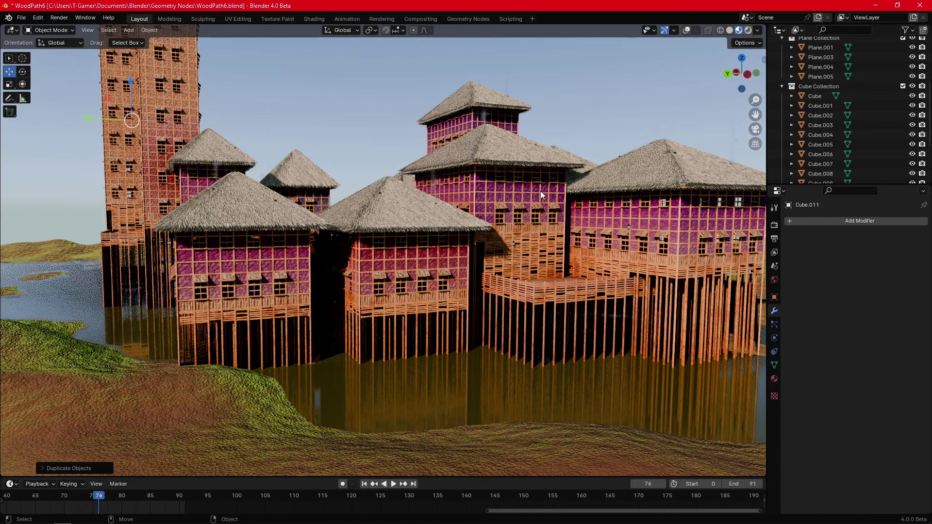
pyautogui.press('z')
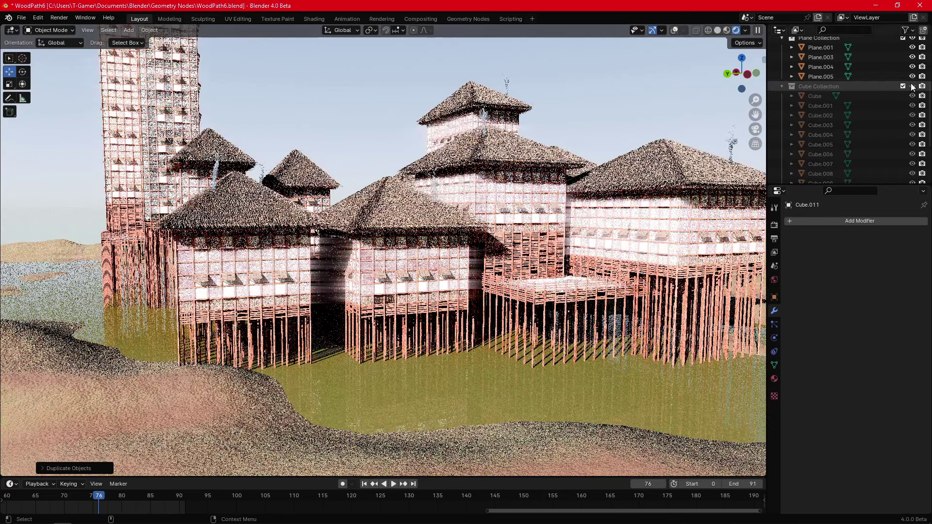
# Step: Hide Cube Collection and Plane Collection in the Outliner
pyautogui.click(913, 86)
pyautogui.scroll(2, 893, 81)
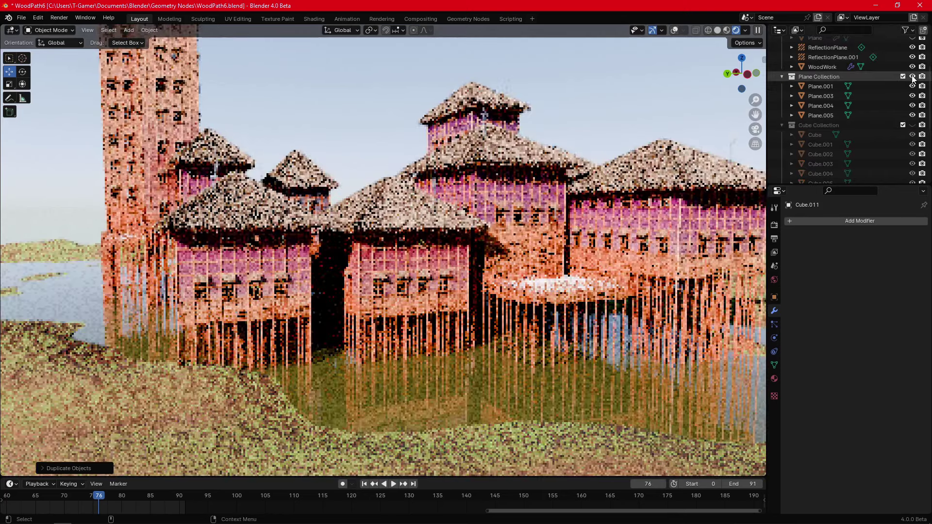
pyautogui.click(913, 77)
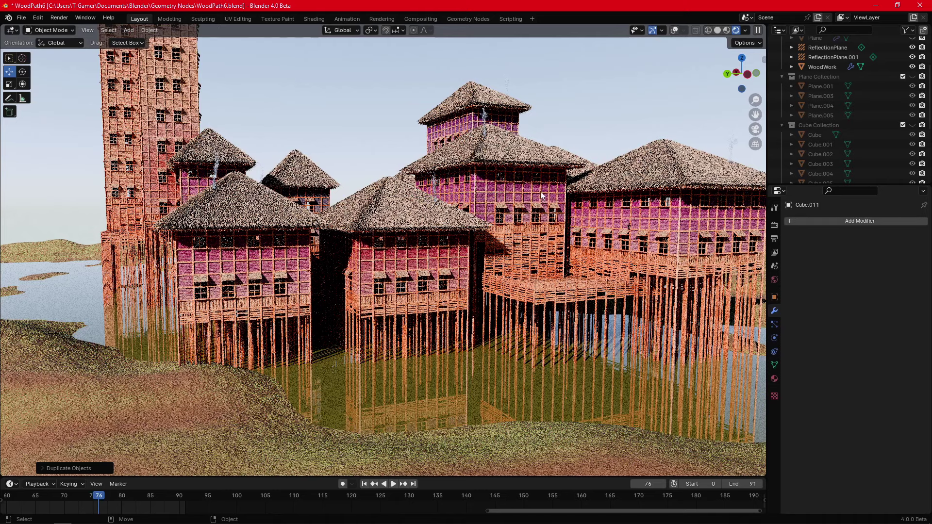
# Step: Select WoodWork and scroll to its geometry-node modifier settings
pyautogui.moveTo(574, 240)
pyautogui.mouseDown(button='middle')
pyautogui.moveTo(545, 241)
pyautogui.moveTo(528, 200)
pyautogui.mouseUp(button='middle')
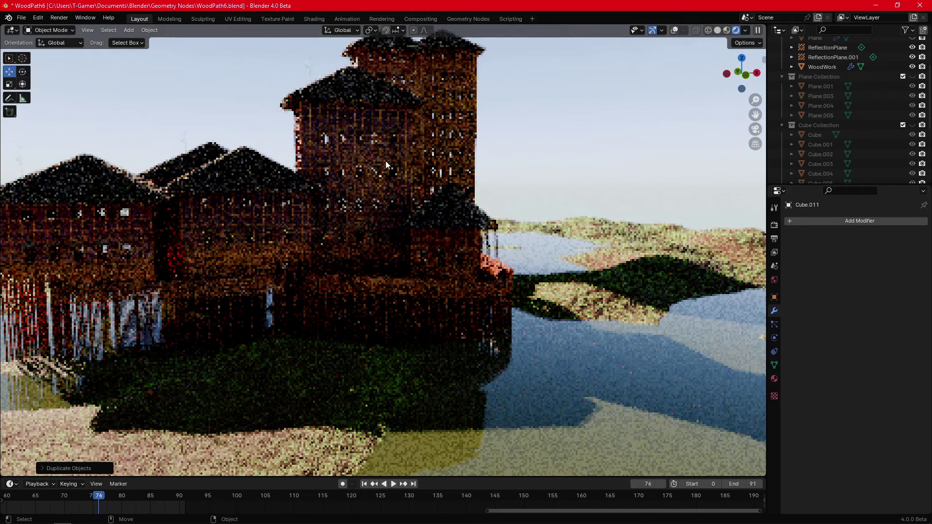
pyautogui.click(821, 67)
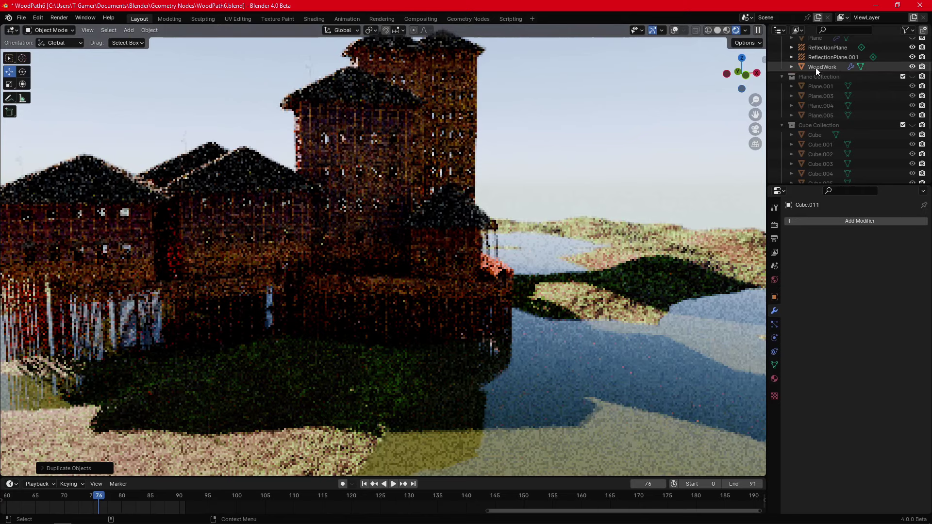
pyautogui.scroll(-3, 843, 315)
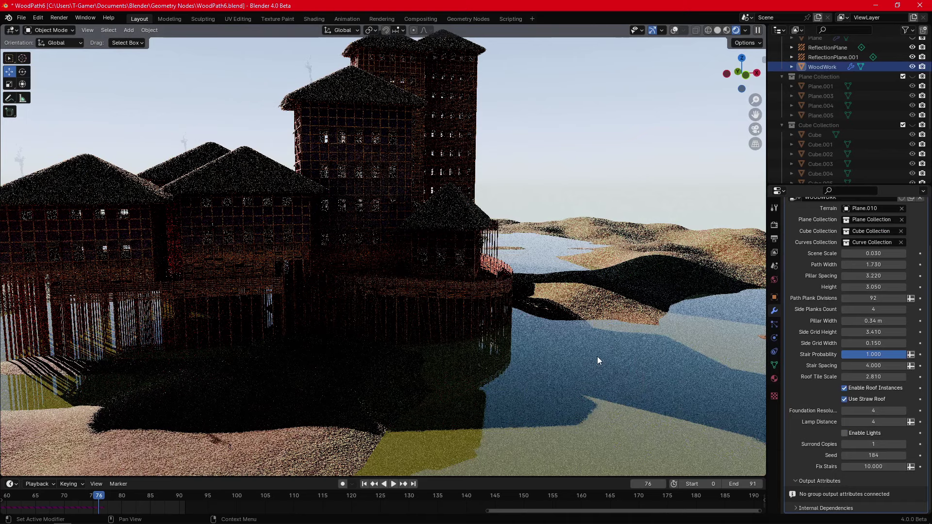
# Step: Toggle WoodWork's Enable Lights on then off, and return the viewport to Solid shading
pyautogui.click(844, 433)
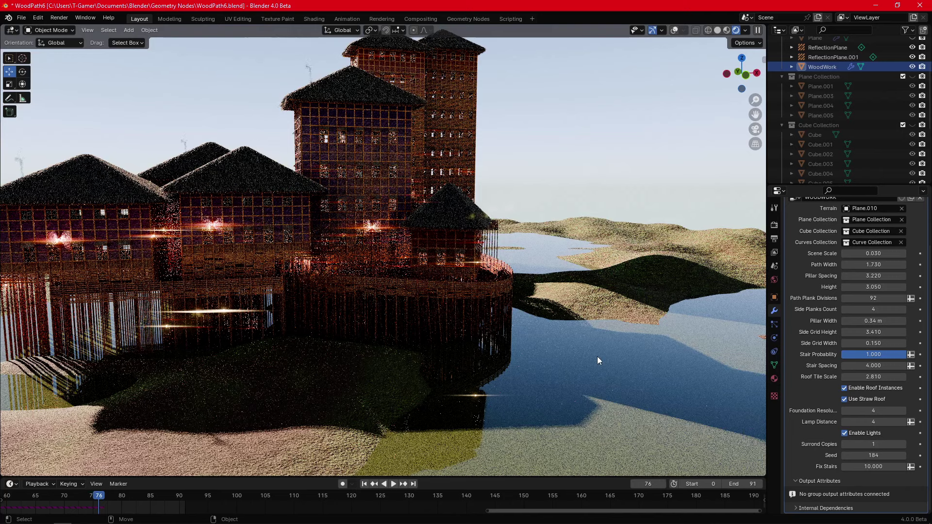
pyautogui.click(846, 434)
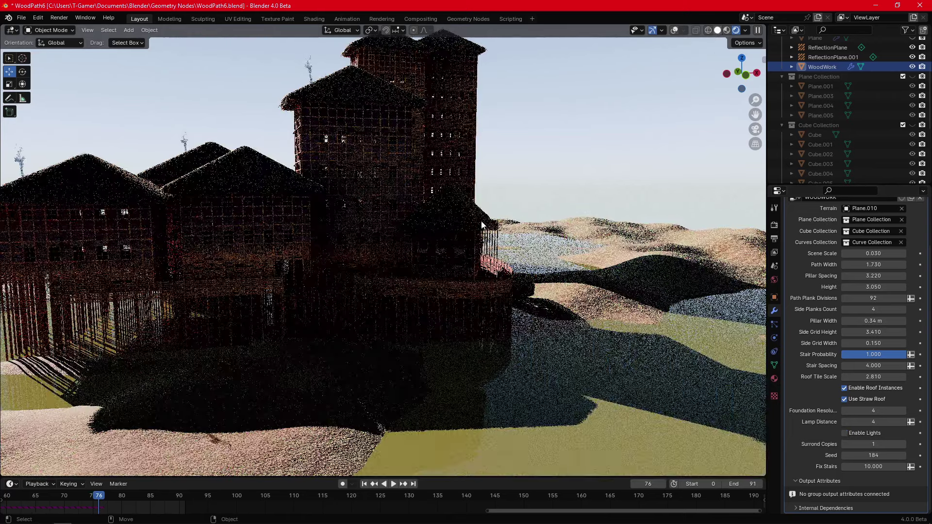
pyautogui.press('z')
pyautogui.moveTo(482, 224)
pyautogui.mouseDown(button='middle')
pyautogui.moveTo(438, 258)
pyautogui.moveTo(491, 291)
pyautogui.mouseUp(button='middle')
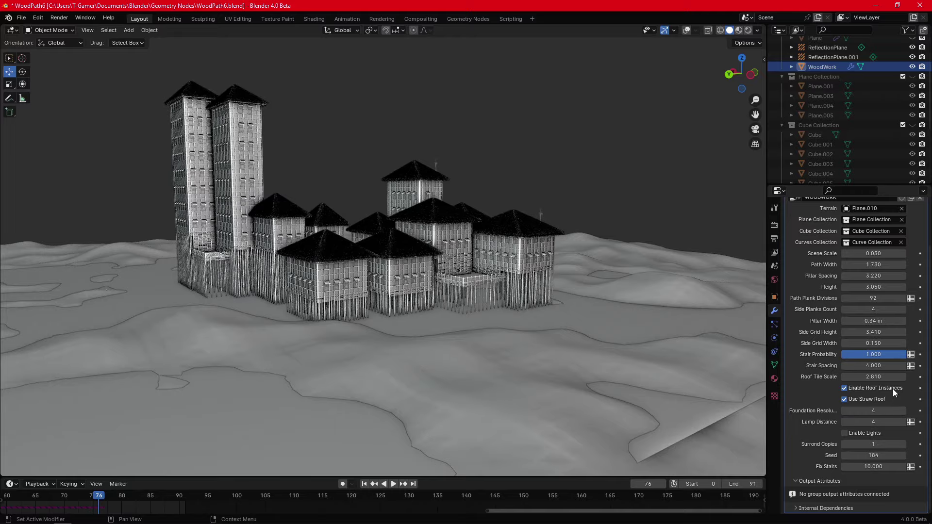
# Step: Raise Surround Copies from 2 to 3 and orbit in among the larger town
pyautogui.click(905, 445)
pyautogui.moveTo(452, 277)
pyautogui.mouseDown(button='middle')
pyautogui.moveTo(469, 288)
pyautogui.moveTo(436, 265)
pyautogui.moveTo(465, 310)
pyautogui.moveTo(406, 326)
pyautogui.moveTo(413, 292)
pyautogui.mouseUp(button='middle')
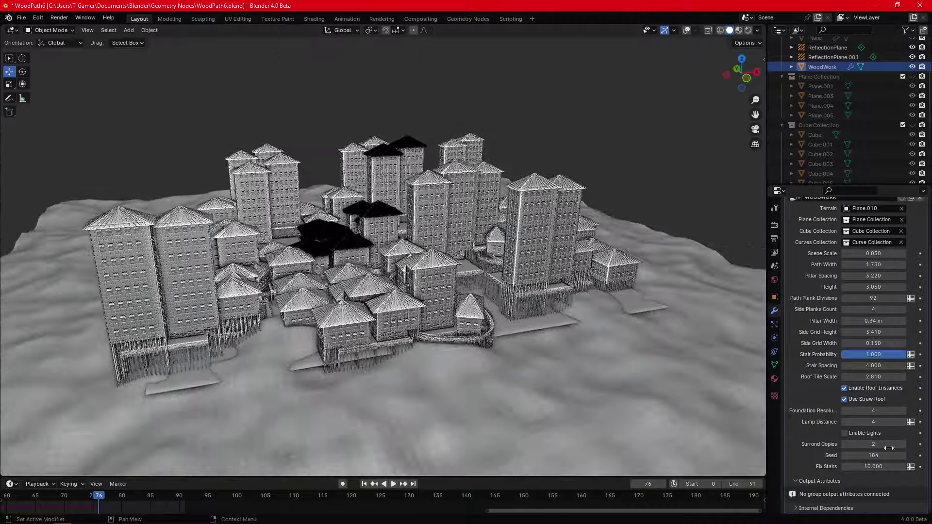
pyautogui.click(904, 445)
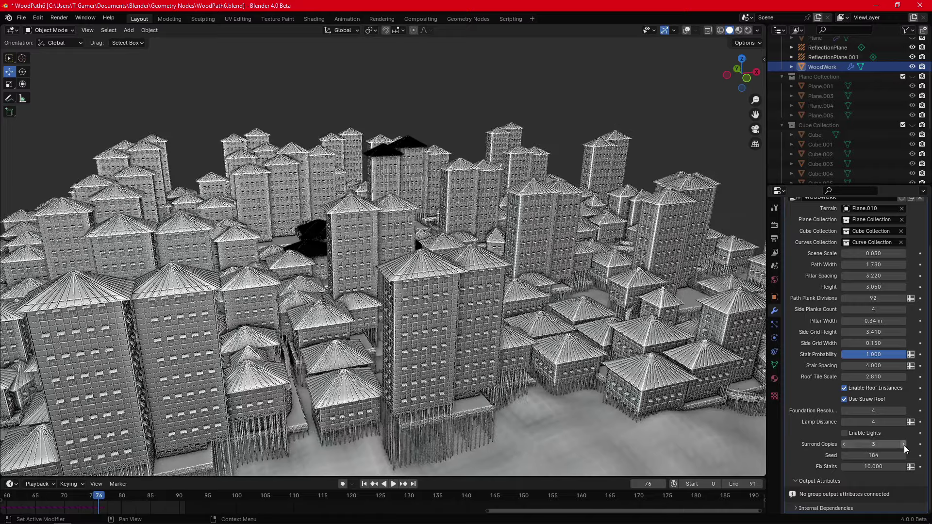
pyautogui.moveTo(482, 303)
pyautogui.mouseDown(button='middle')
pyautogui.moveTo(435, 283)
pyautogui.moveTo(429, 269)
pyautogui.mouseUp(button='middle')
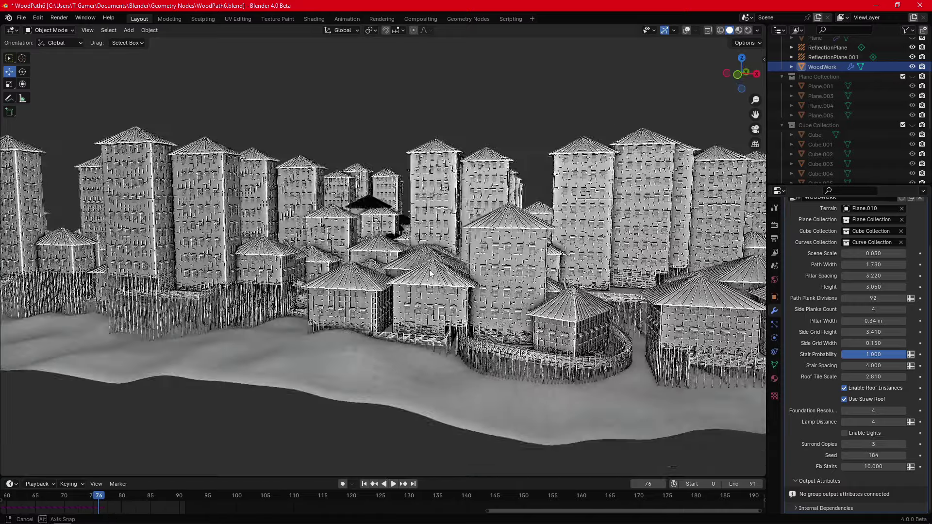
pyautogui.scroll(3, 429, 270)
pyautogui.scroll(3, 399, 208)
pyautogui.moveTo(400, 208)
pyautogui.mouseDown(button='middle')
pyautogui.moveTo(407, 225)
pyautogui.moveTo(437, 228)
pyautogui.mouseUp(button='middle')
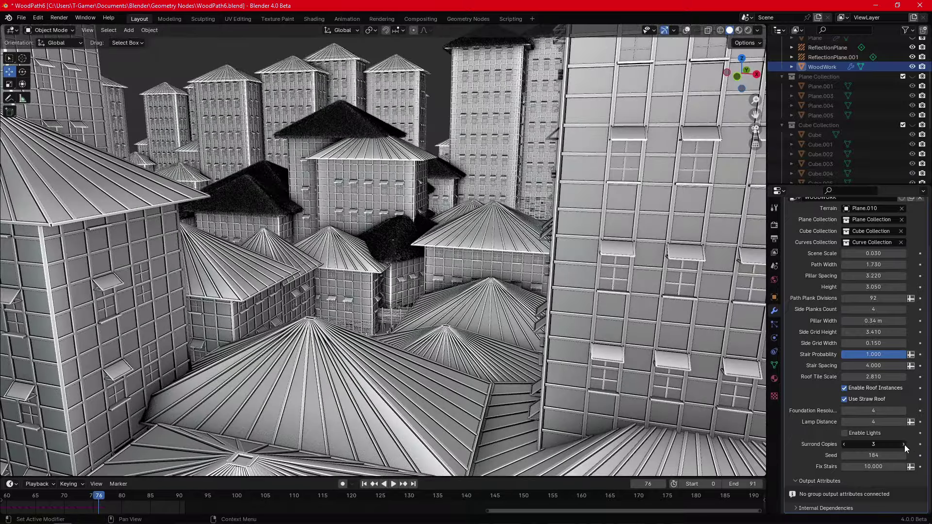
# Step: Raise Surround Copies further to 5 and view the sprawling city from a low angle
pyautogui.click(905, 445)
pyautogui.click(905, 445)
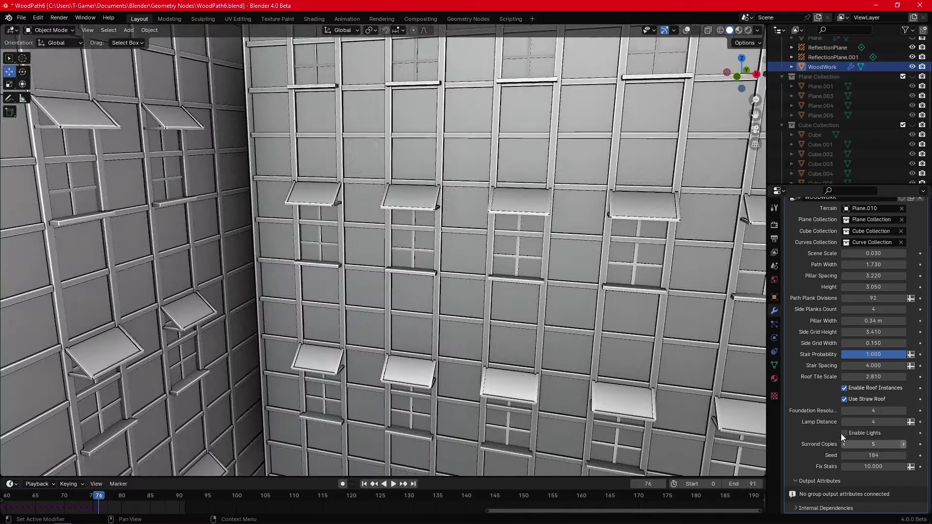
pyautogui.scroll(-2, 441, 229)
pyautogui.scroll(-5, 442, 229)
pyautogui.scroll(-3, 452, 235)
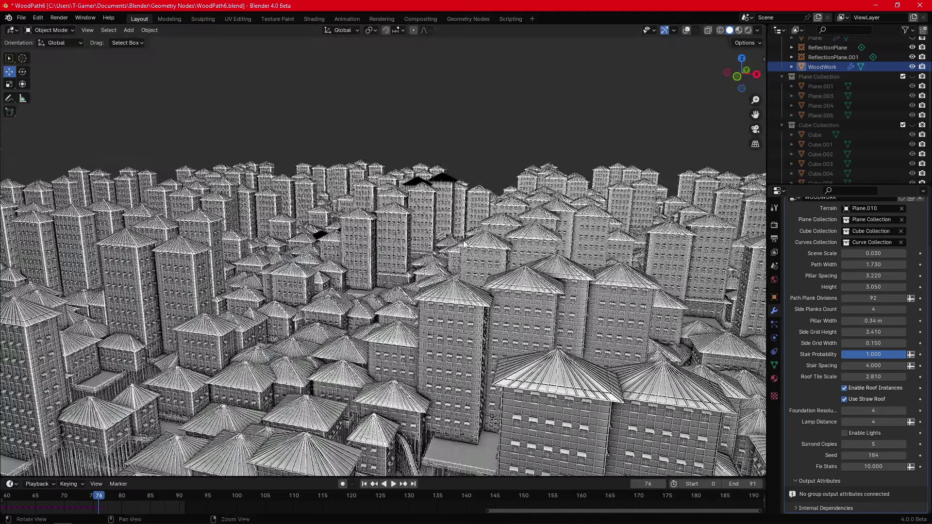
pyautogui.moveTo(465, 244)
pyautogui.mouseDown(button='middle')
pyautogui.moveTo(484, 276)
pyautogui.moveTo(505, 274)
pyautogui.mouseUp(button='middle')
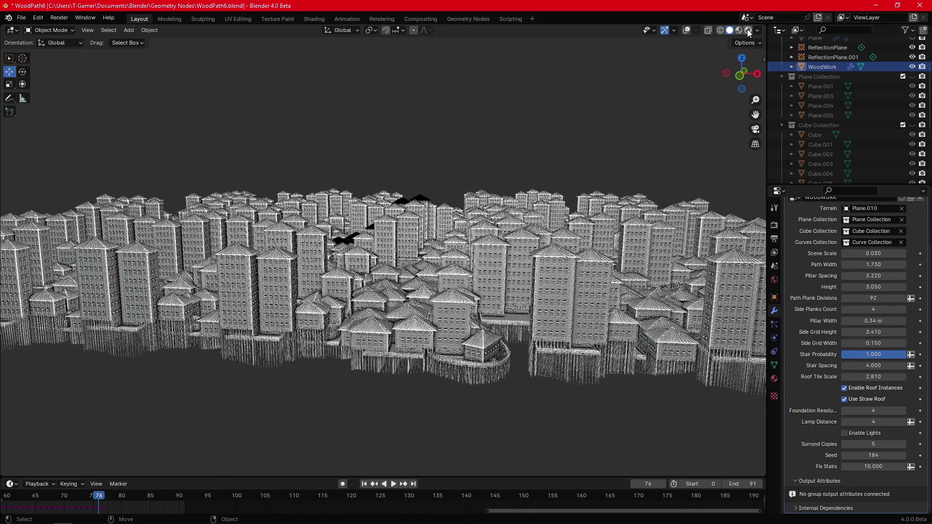
pyautogui.click(748, 29)
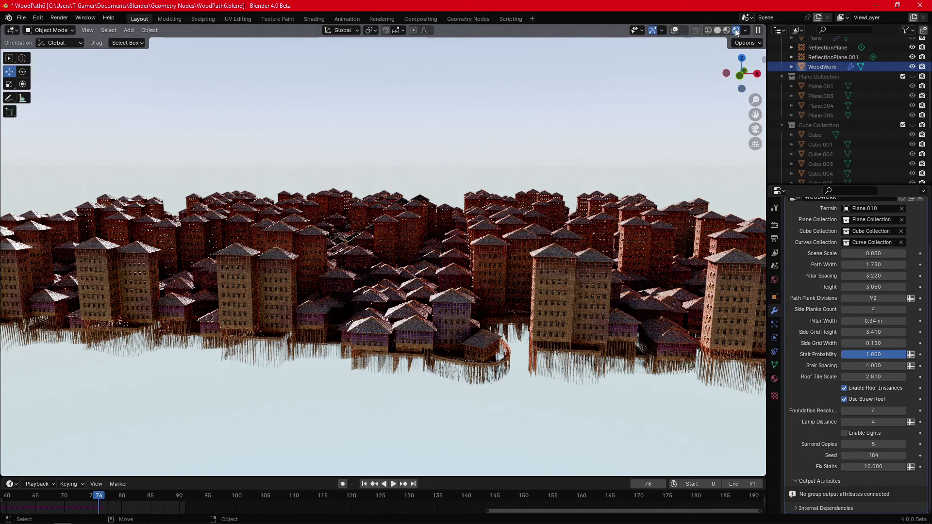
pyautogui.press('z')
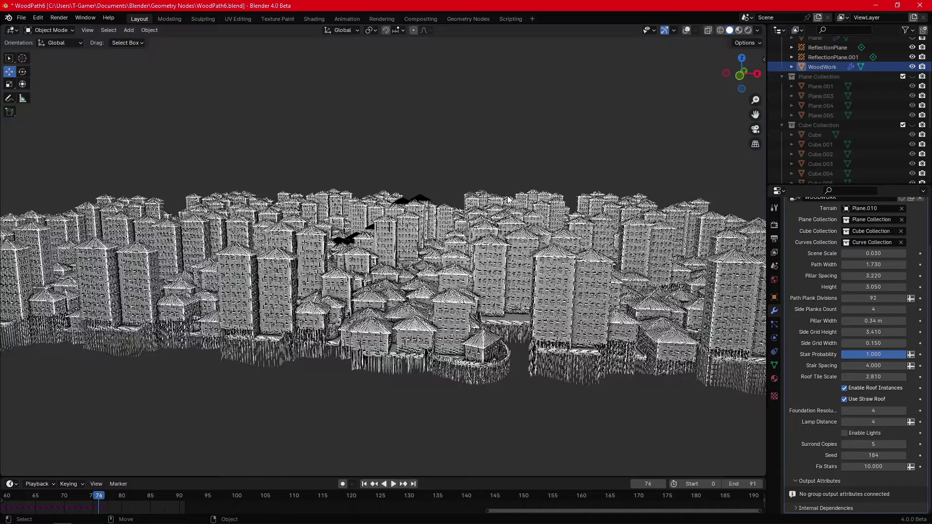
pyautogui.moveTo(508, 199)
pyautogui.keyDown('ctrl'); pyautogui.mouseDown(button='middle')
pyautogui.moveTo(462, 251)
pyautogui.moveTo(466, 293)
pyautogui.moveTo(445, 283)
pyautogui.moveTo(466, 282)
pyautogui.moveTo(450, 286)
pyautogui.moveTo(453, 236)
pyautogui.moveTo(434, 184)
pyautogui.moveTo(438, 229)
pyautogui.moveTo(460, 208)
pyautogui.moveTo(452, 213)
pyautogui.moveTo(469, 264)
pyautogui.moveTo(462, 267)
pyautogui.moveTo(601, 264)
pyautogui.moveTo(505, 243)
pyautogui.moveTo(529, 238)
pyautogui.moveTo(497, 251)
pyautogui.moveTo(478, 232)
pyautogui.moveTo(492, 217)
pyautogui.moveTo(476, 249)
pyautogui.moveTo(450, 258)
pyautogui.moveTo(400, 268)
pyautogui.moveTo(407, 243)
pyautogui.moveTo(464, 354)
pyautogui.moveTo(471, 324)
pyautogui.moveTo(449, 316)
pyautogui.mouseUp(button='middle'); pyautogui.keyUp('ctrl')
pyautogui.scroll(3, 464, 353)
pyautogui.scroll(5, 470, 324)
pyautogui.scroll(-5, 448, 317)
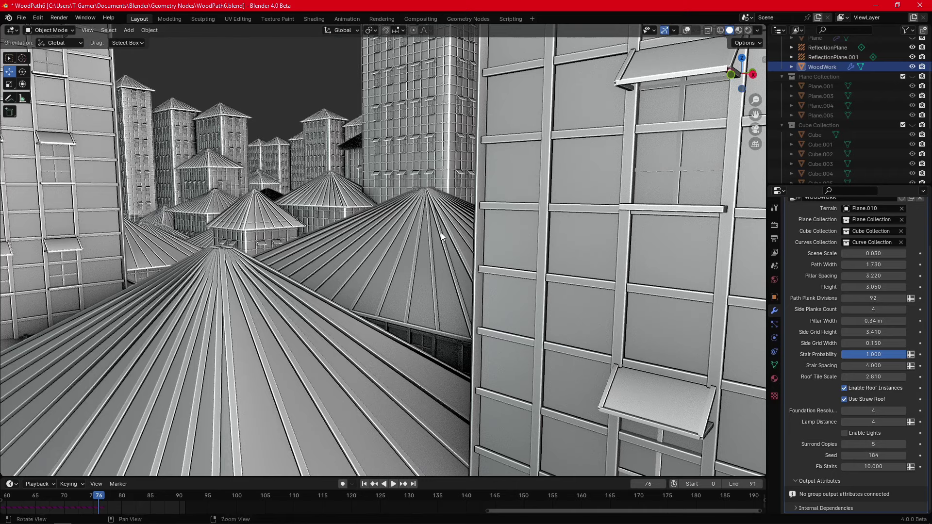
# Step: Briefly preview Material Preview shading, then switch to Wireframe and pan the city lower
pyautogui.moveTo(440, 232)
pyautogui.mouseDown(button='middle')
pyautogui.moveTo(460, 243)
pyautogui.moveTo(714, 44)
pyautogui.mouseUp(button='middle')
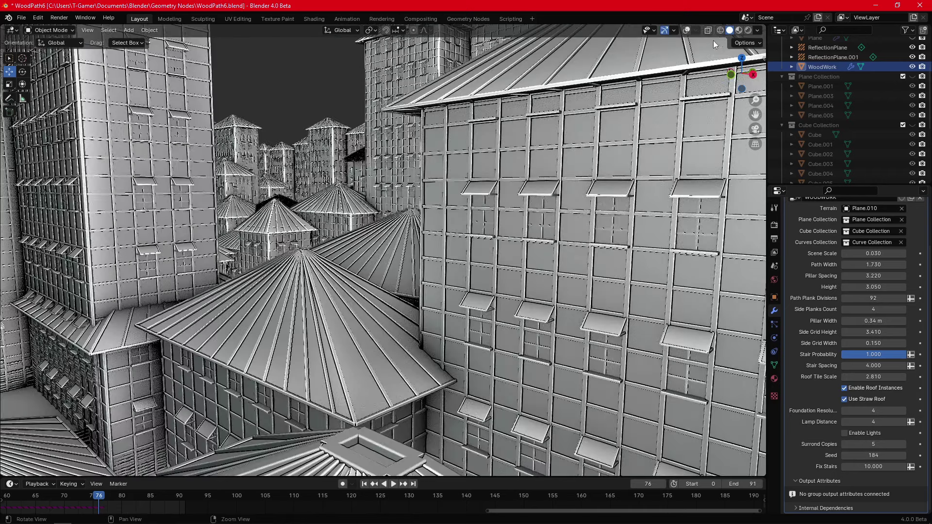
pyautogui.click(740, 31)
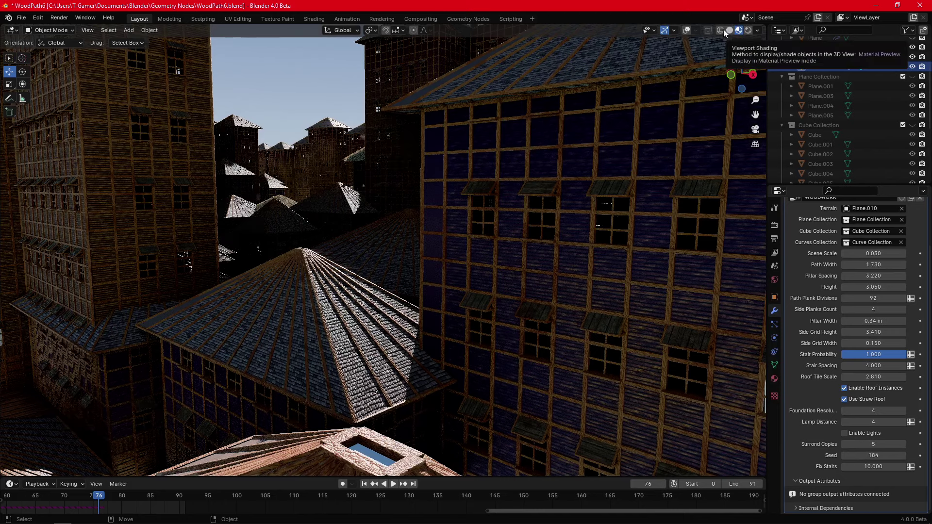
pyautogui.click(719, 29)
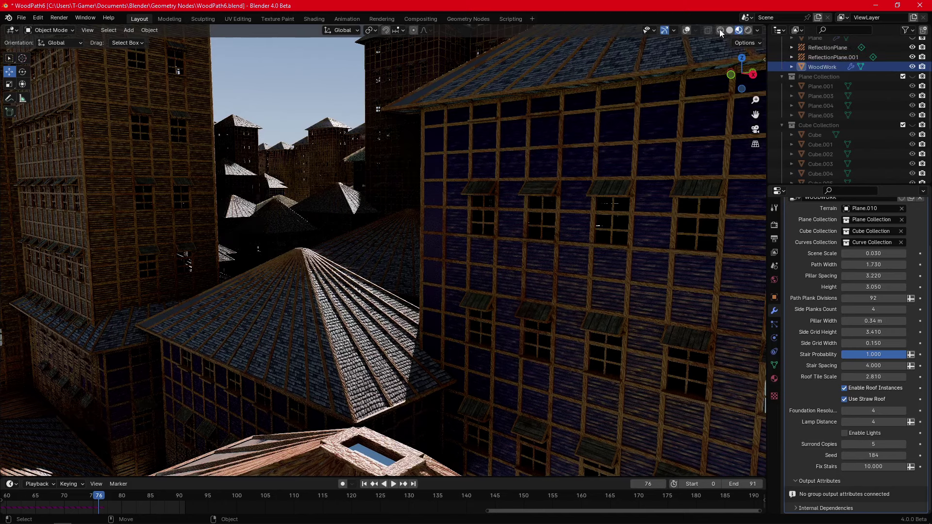
pyautogui.moveTo(441, 138)
pyautogui.keyDown('shift'); pyautogui.mouseDown(button='middle')
pyautogui.moveTo(518, 352)
pyautogui.moveTo(451, 219)
pyautogui.mouseUp(button='middle'); pyautogui.keyUp('shift')
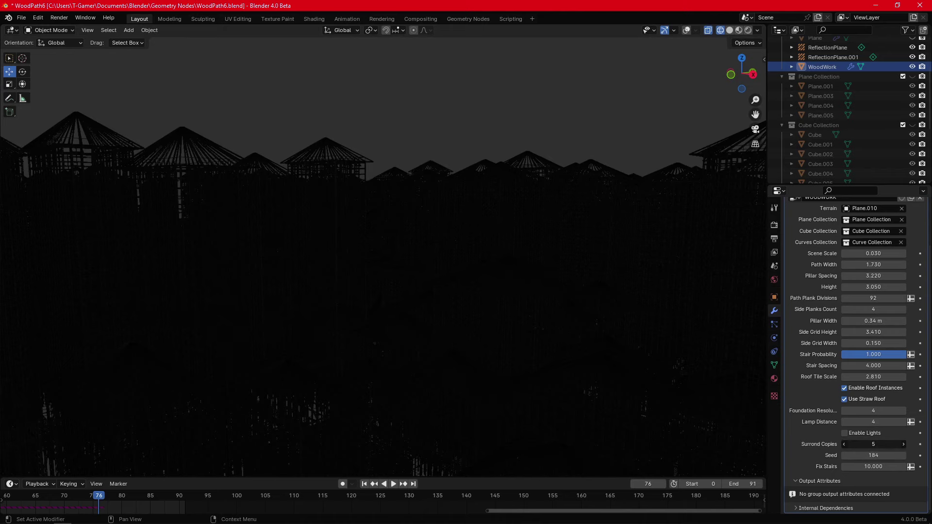
# Step: Drag Surround Copies down to 1 and view the single village in Solid shading
pyautogui.moveTo(873, 445); pyautogui.dragTo(854, 444)
pyautogui.scroll(2, 429, 238)
pyautogui.scroll(3, 421, 203)
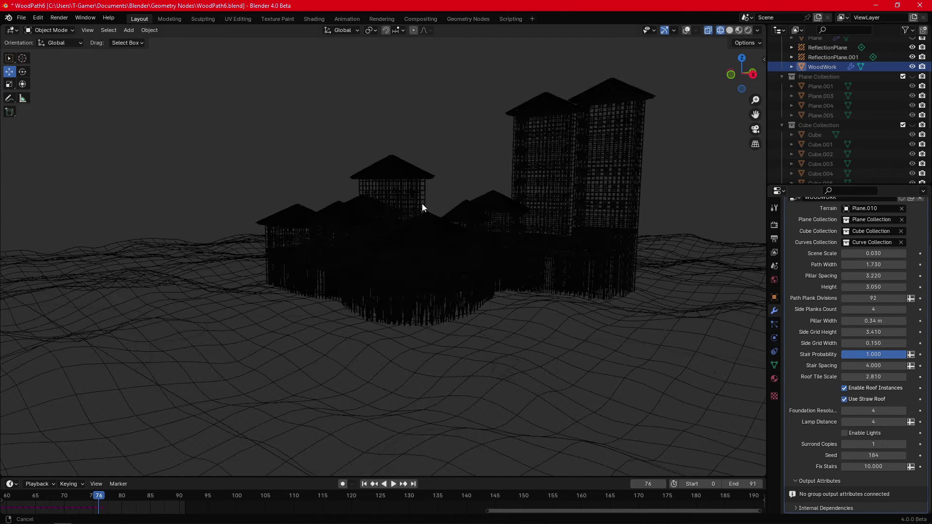
pyautogui.scroll(3, 419, 186)
pyautogui.scroll(3, 440, 199)
pyautogui.moveTo(442, 200)
pyautogui.mouseDown(button='middle')
pyautogui.moveTo(413, 173)
pyautogui.moveTo(396, 175)
pyautogui.mouseUp(button='middle')
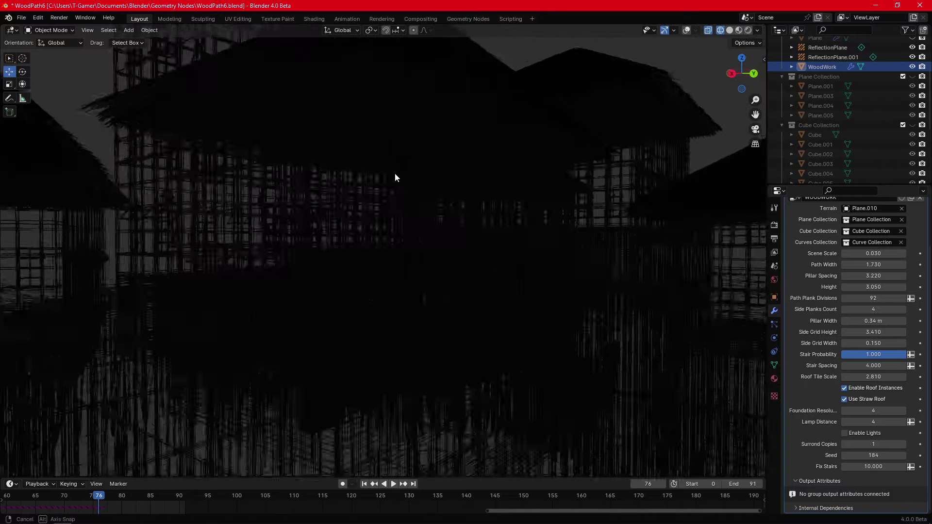
pyautogui.click(733, 31)
pyautogui.moveTo(511, 127); pyautogui.dragTo(467, 183, button='middle')
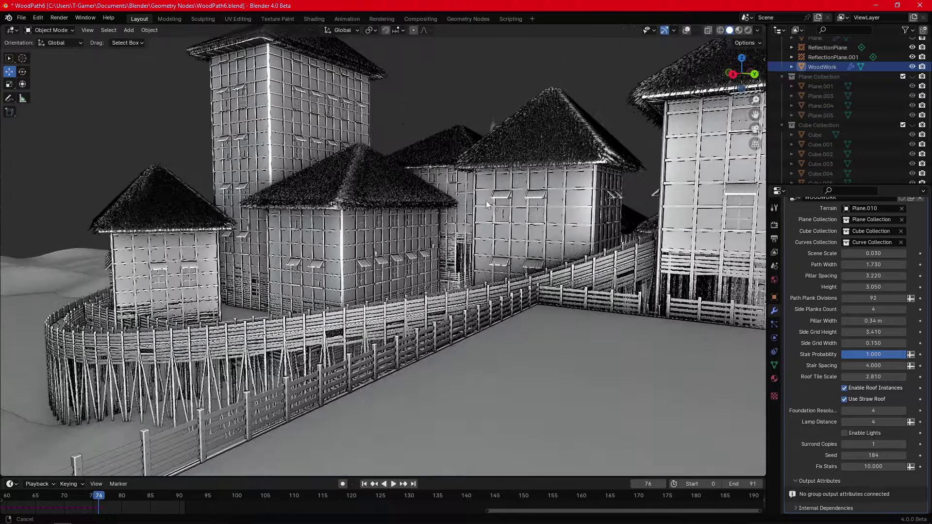
pyautogui.moveTo(467, 183)
pyautogui.keyDown('ctrl'); pyautogui.mouseDown(button='middle')
pyautogui.moveTo(522, 259)
pyautogui.moveTo(351, 376)
pyautogui.mouseUp(button='middle'); pyautogui.keyUp('ctrl')
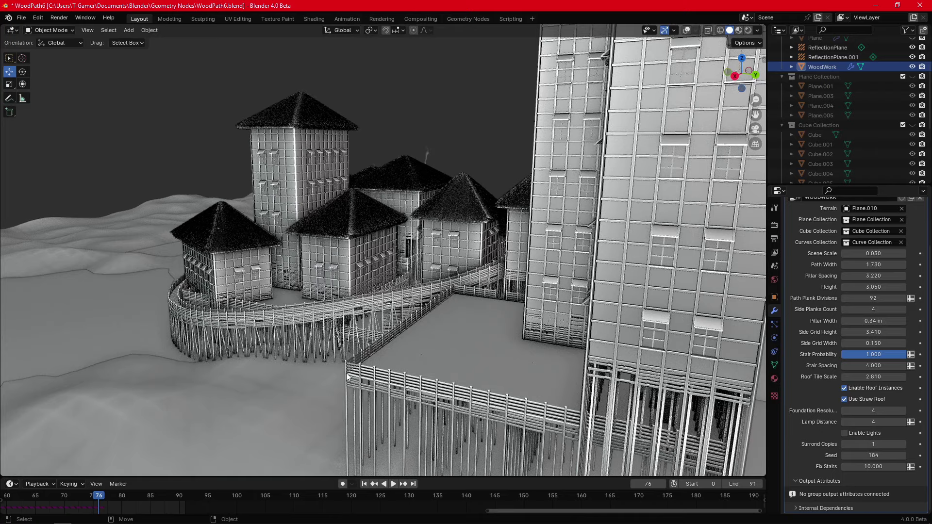
pyautogui.click(388, 362)
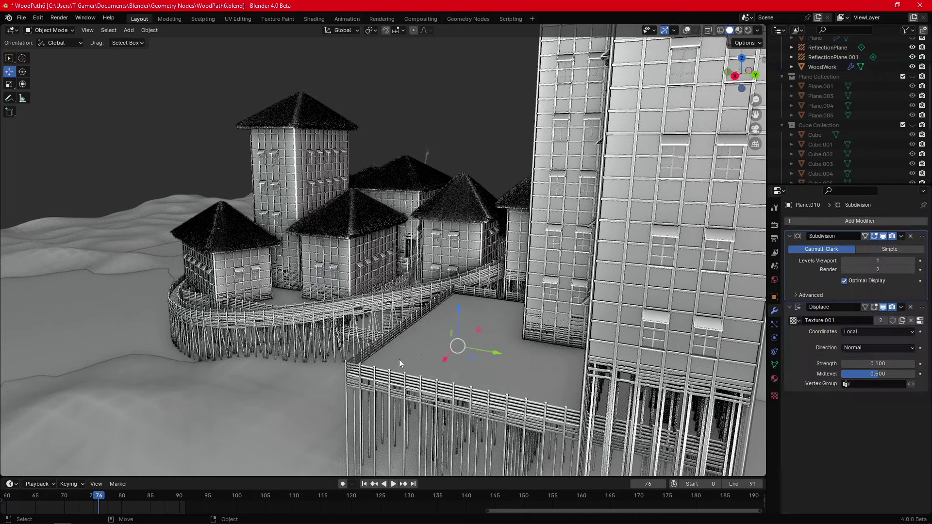
pyautogui.click(407, 357)
pyautogui.press('g')
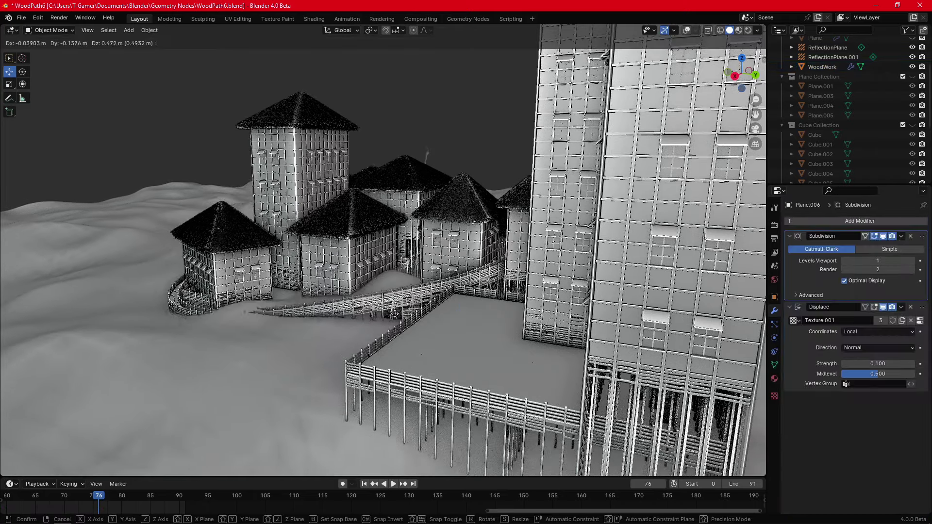
pyautogui.click(383, 226)
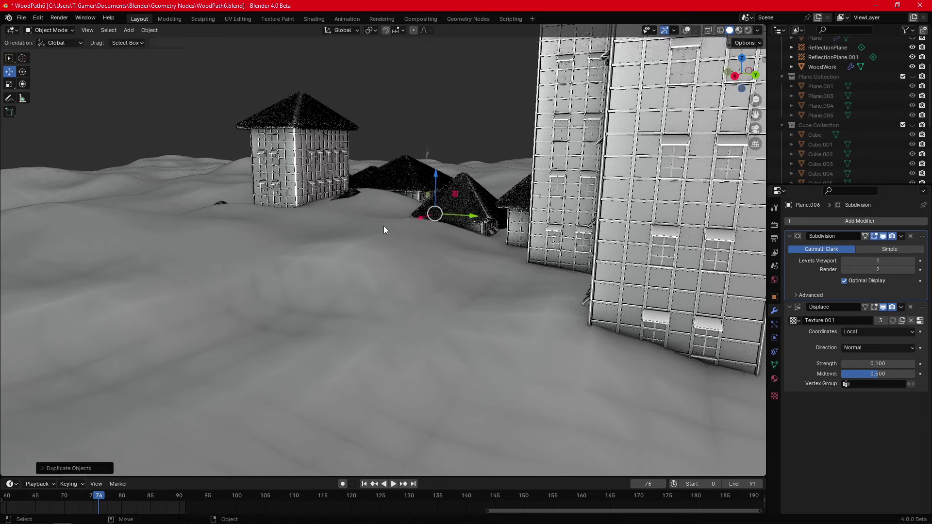
pyautogui.press('Delete')
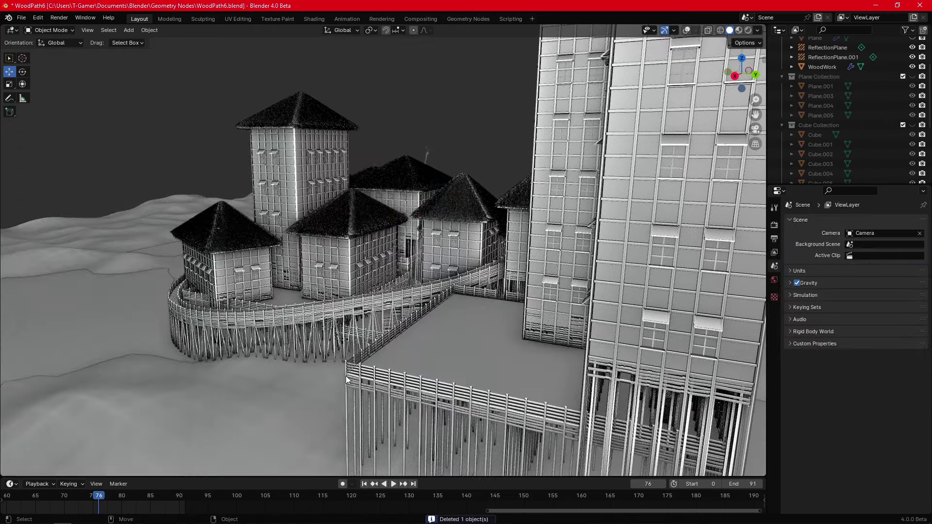
pyautogui.click(429, 359)
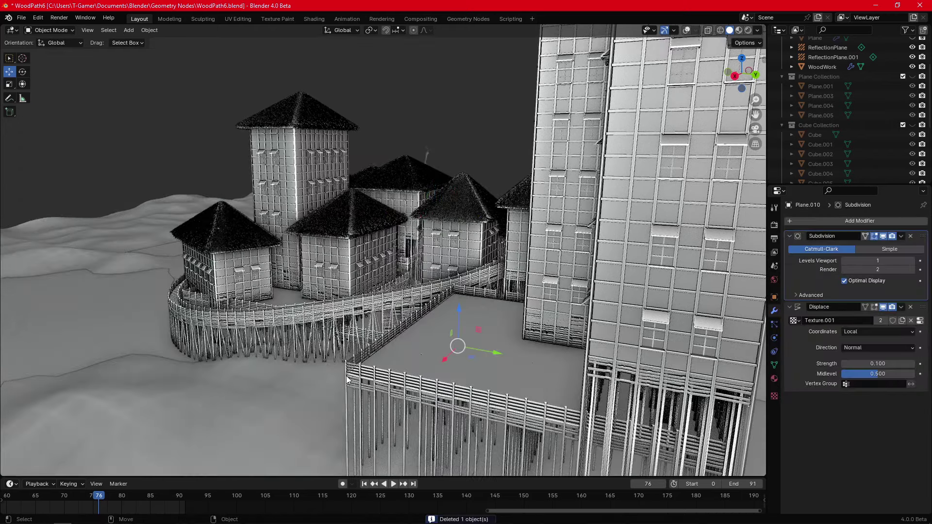
pyautogui.click(405, 334)
pyautogui.press('g')
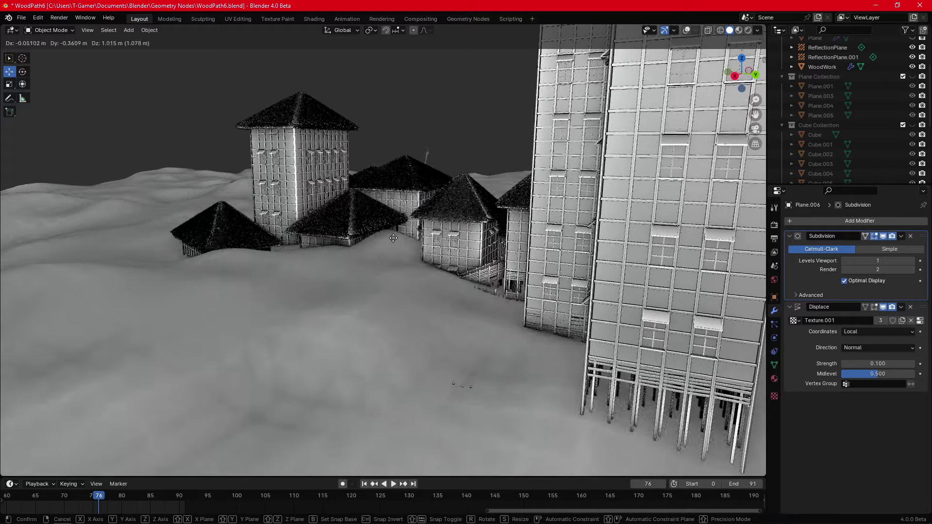
pyautogui.click(393, 237)
pyautogui.press('Delete')
pyautogui.moveTo(393, 238)
pyautogui.mouseDown(button='middle')
pyautogui.moveTo(347, 264)
pyautogui.moveTo(641, 264)
pyautogui.mouseUp(button='middle')
pyautogui.scroll(5, 437, 264)
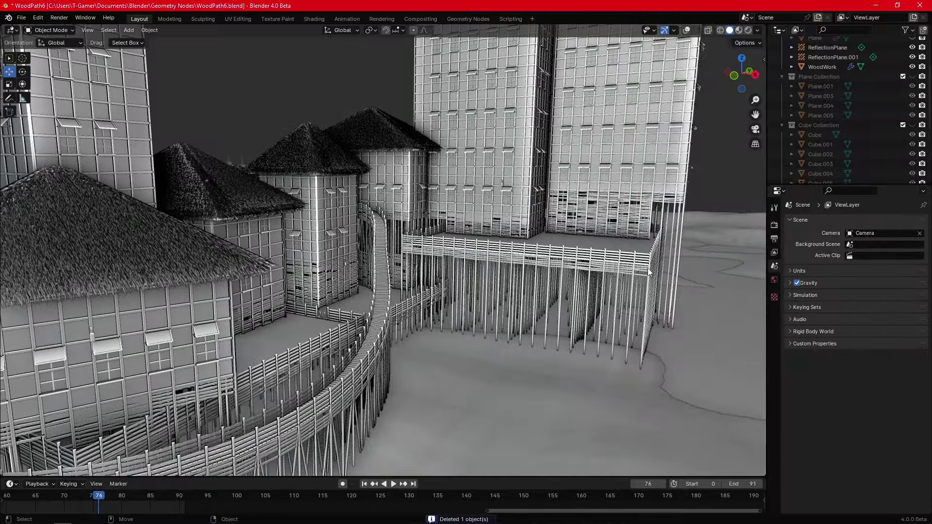
pyautogui.click(649, 272)
pyautogui.moveTo(649, 272)
pyautogui.mouseDown(button='middle')
pyautogui.moveTo(493, 350)
pyautogui.moveTo(348, 254)
pyautogui.mouseUp(button='middle')
pyautogui.scroll(4, 389, 252)
# Step: Play the animation to frame 87 to watch roof smoke, preview it rendered, then return to Solid
pyautogui.scroll(3, 444, 208)
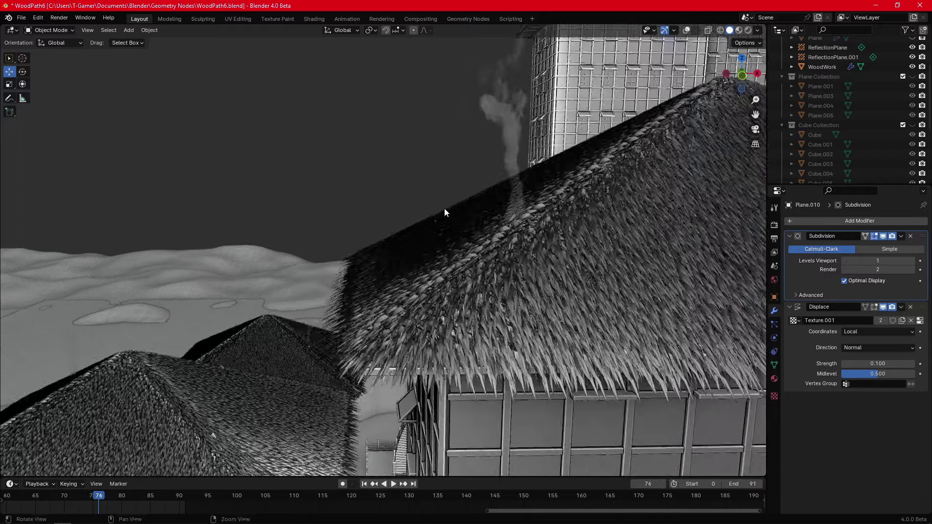
pyautogui.moveTo(444, 213)
pyautogui.mouseDown(button='middle')
pyautogui.moveTo(400, 229)
pyautogui.moveTo(404, 210)
pyautogui.moveTo(409, 457)
pyautogui.mouseUp(button='middle')
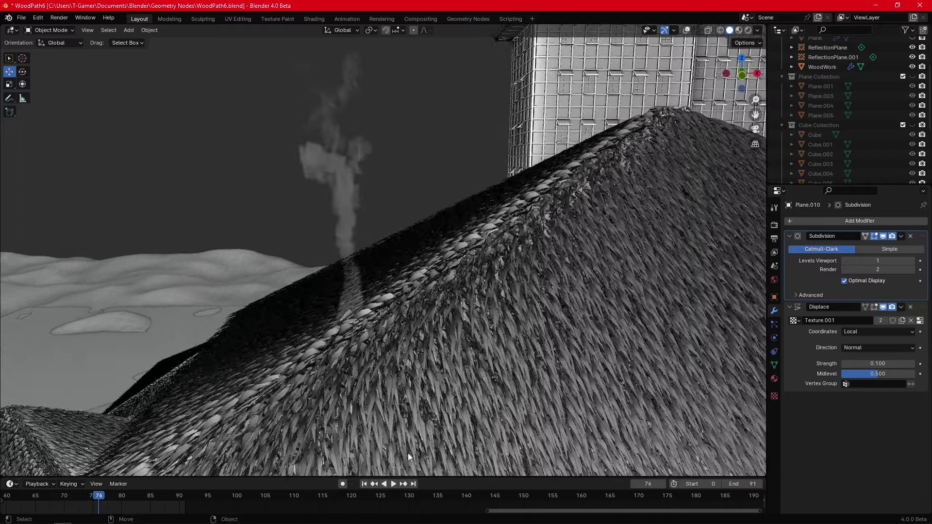
pyautogui.click(394, 485)
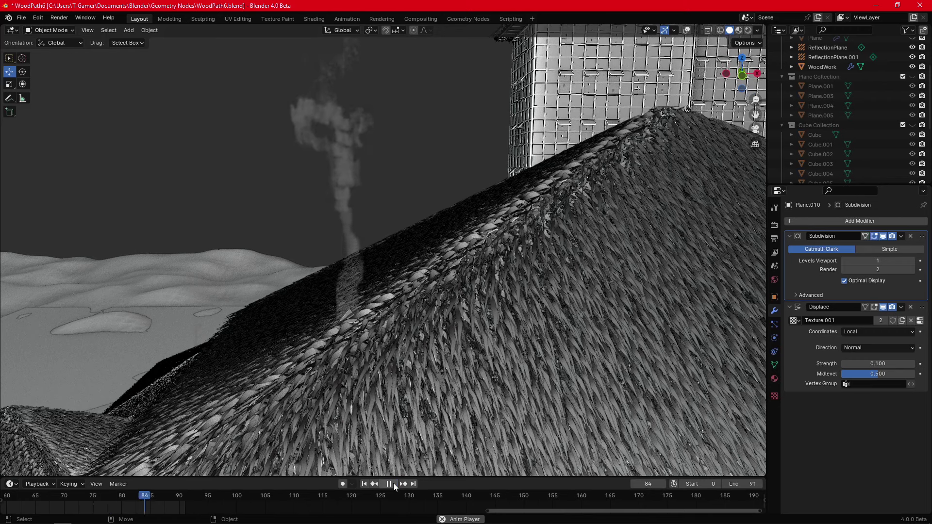
pyautogui.click(393, 483)
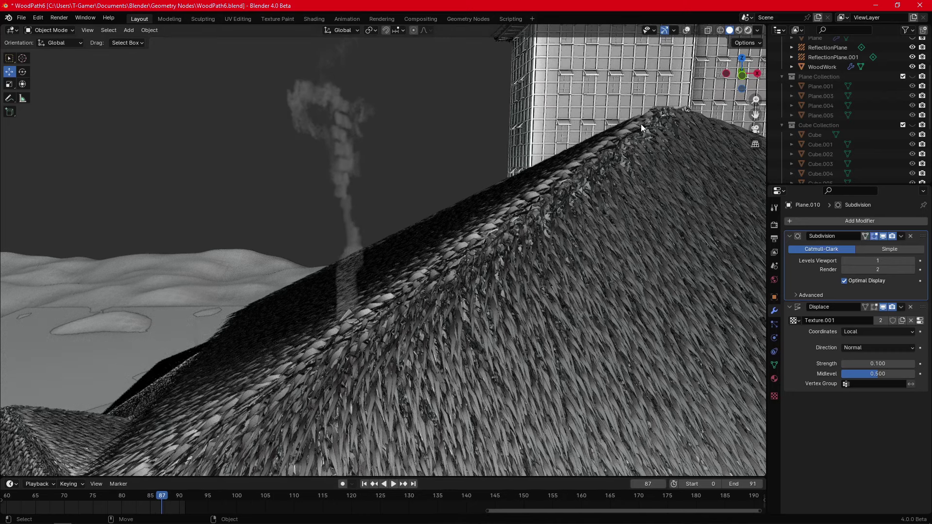
pyautogui.press('z')
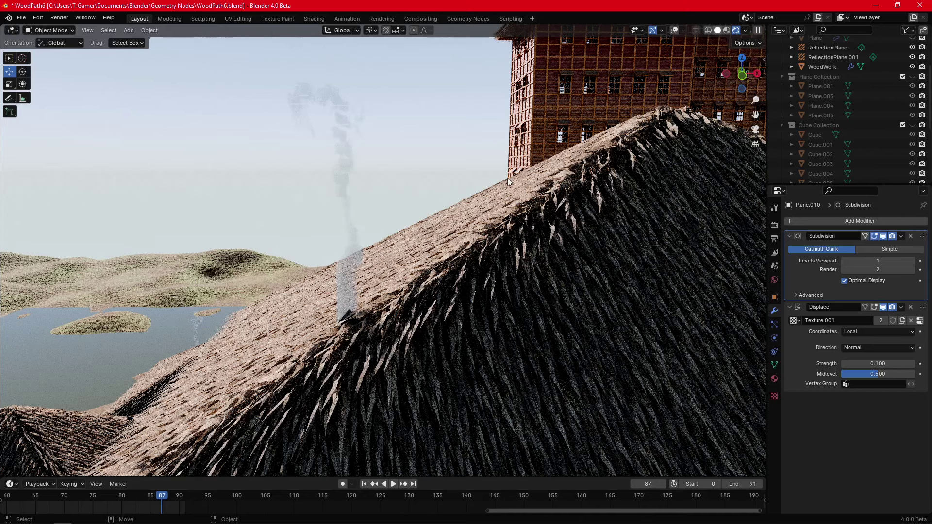
pyautogui.press('z')
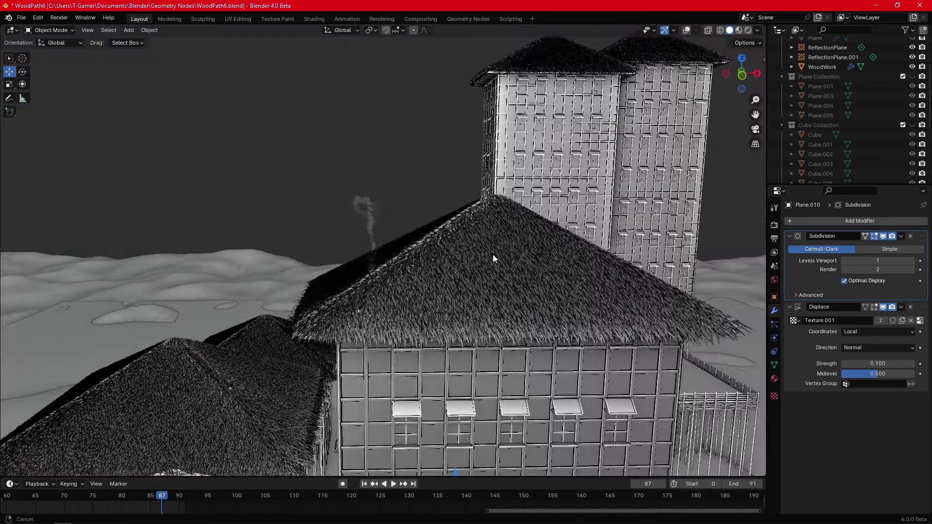